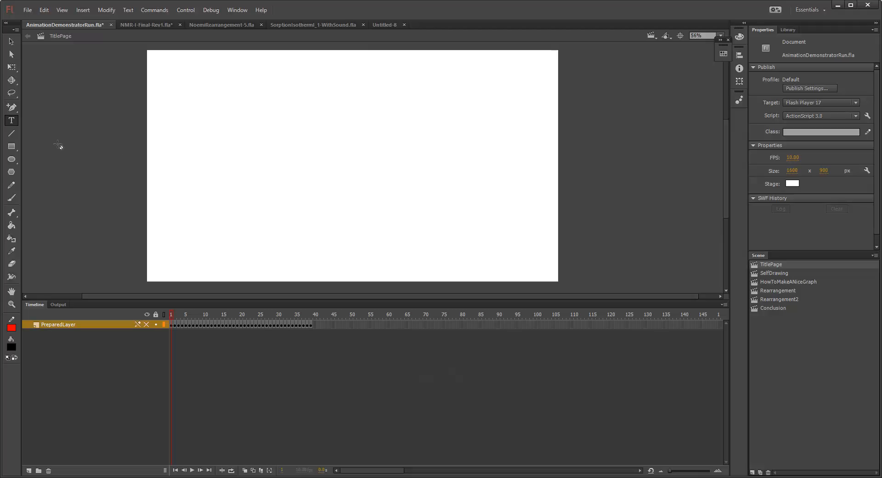
Step: Add a new layer and place the text "Staple animations needed for cement videos" on the upper part of the stage
left_click(29, 470)
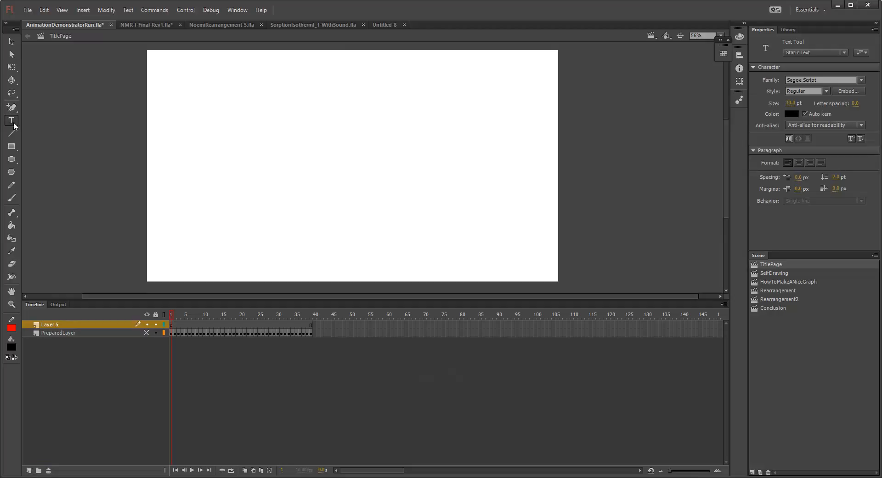
left_click(221, 124)
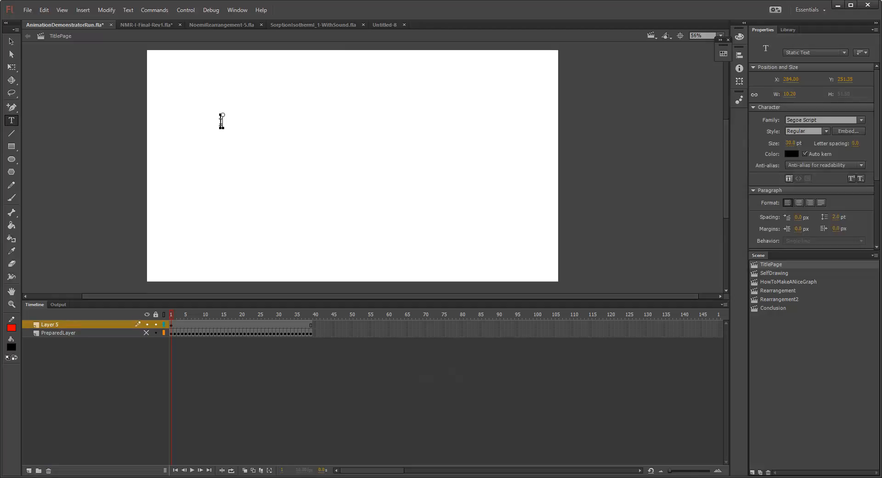
type("Staple")
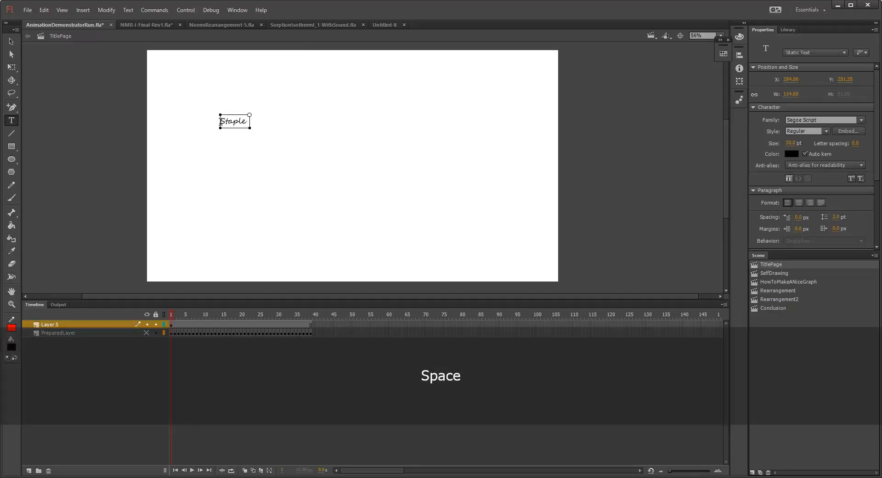
type(" animations needed ")
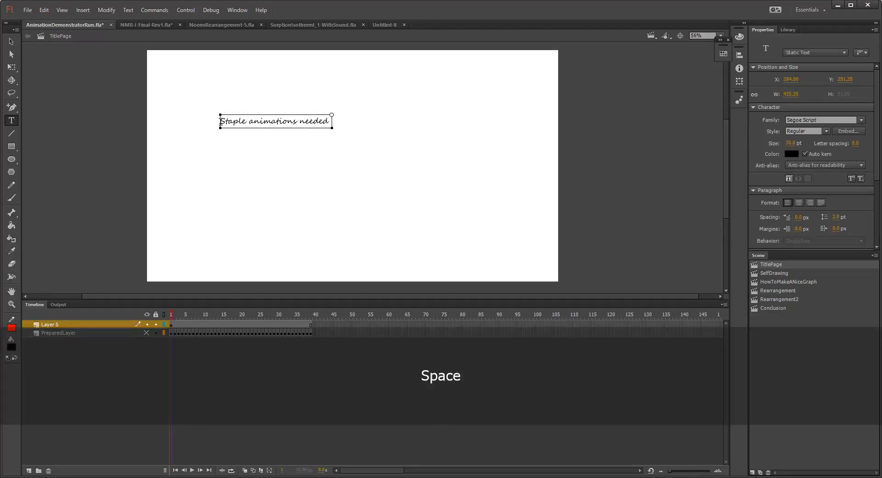
type("for cement videos")
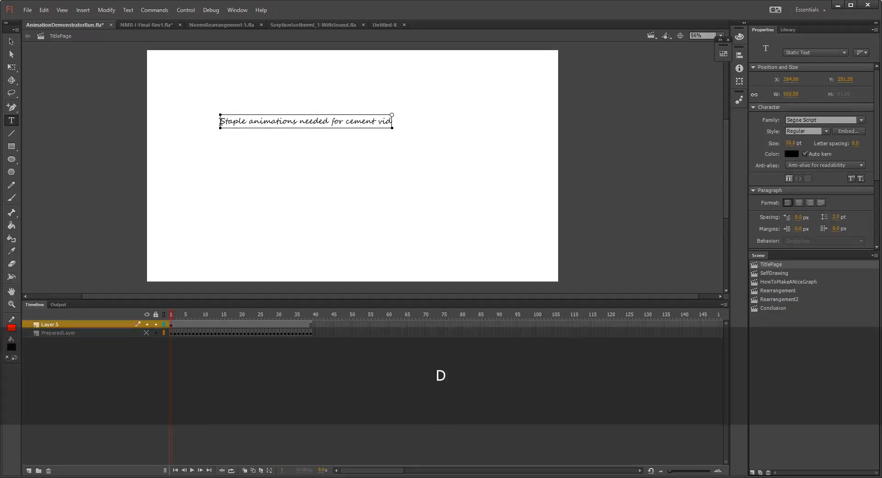
left_click(11, 41)
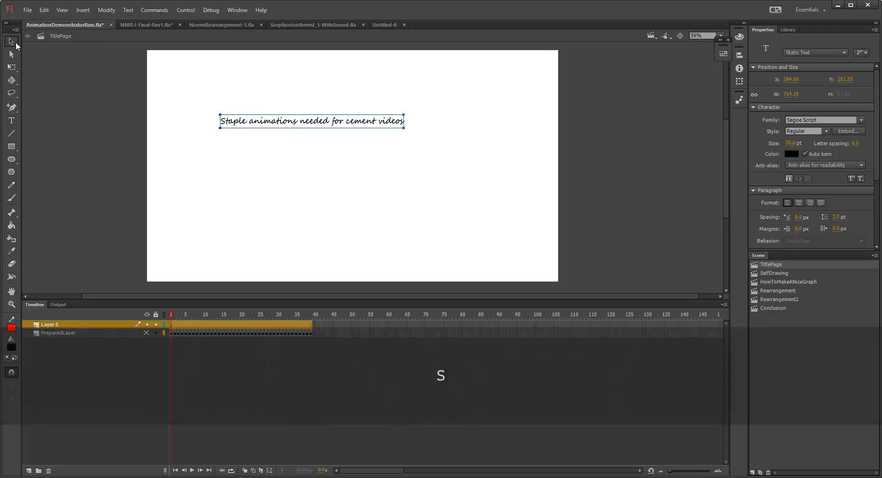
Step: Set the headline text size to 50 pt and reposition the text near the horizontal centre of the stage
left_click_drag(294, 122, 325, 123)
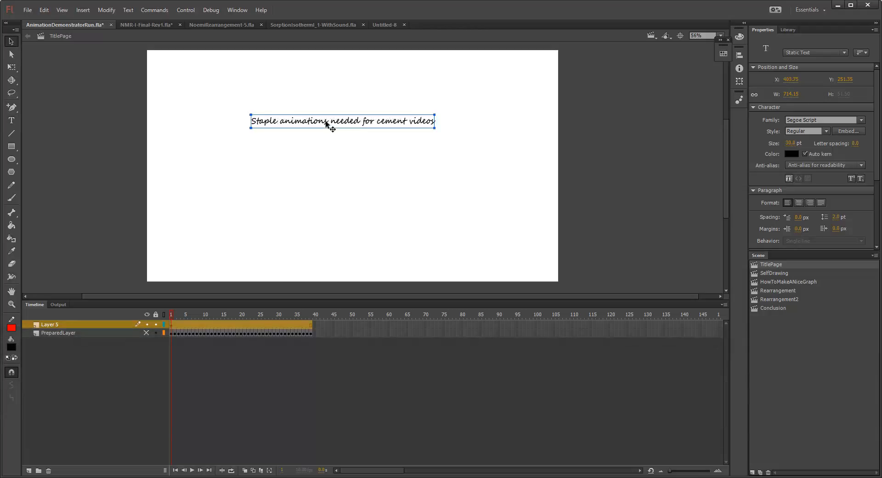
type("50")
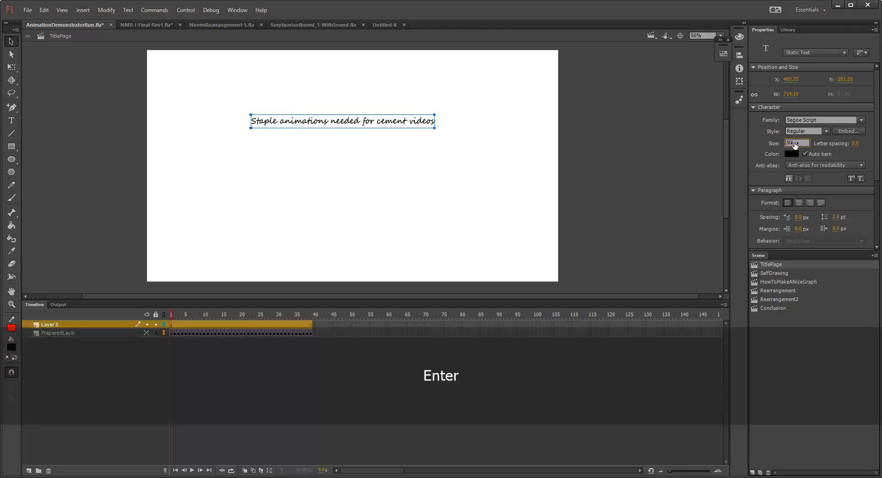
key("Return")
left_click_drag(392, 130, 349, 129)
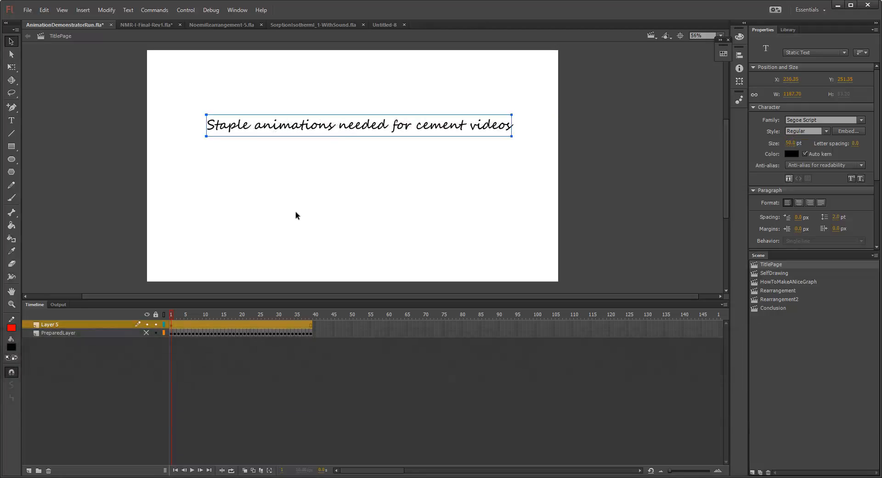
Step: Rename the new text layer as "HEadline"
double_click(51, 324)
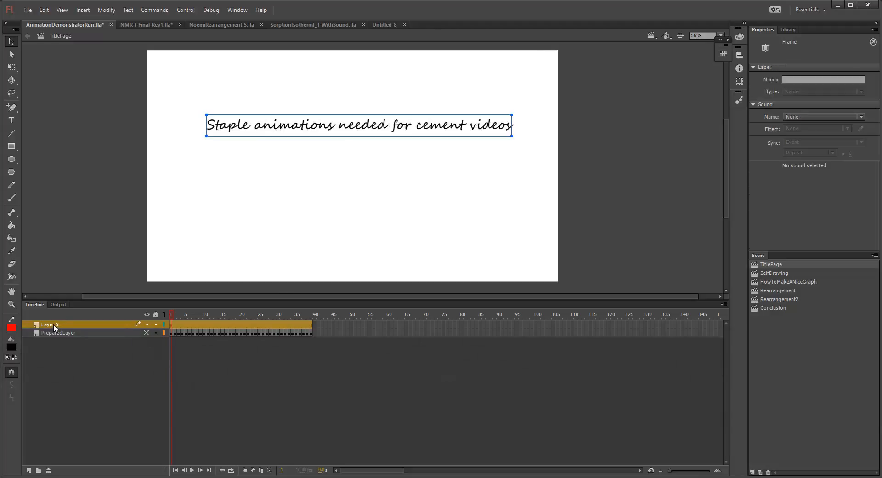
type("HEadline")
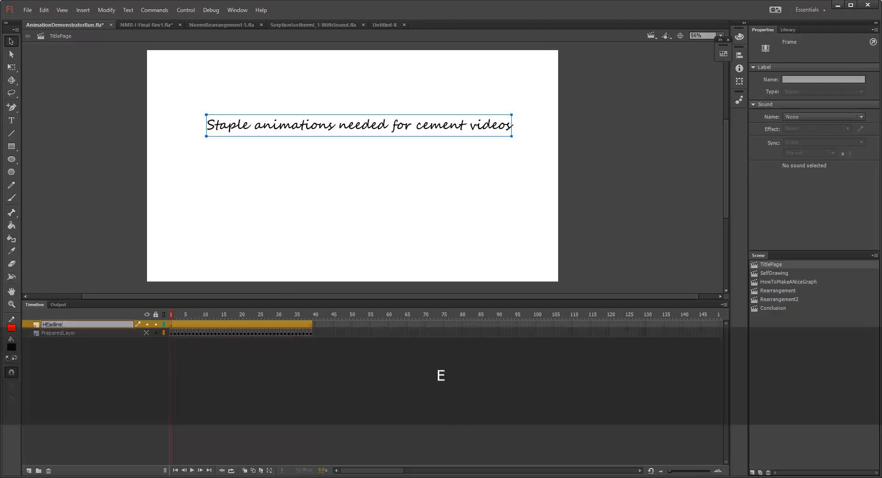
key("Return")
Step: Nudge the headline text slightly sideways and break it apart twice, into letters and into plain shapes
mouse_move(367, 177)
left_mouse_down()
mouse_move(351, 175)
mouse_move(374, 178)
left_mouse_up()
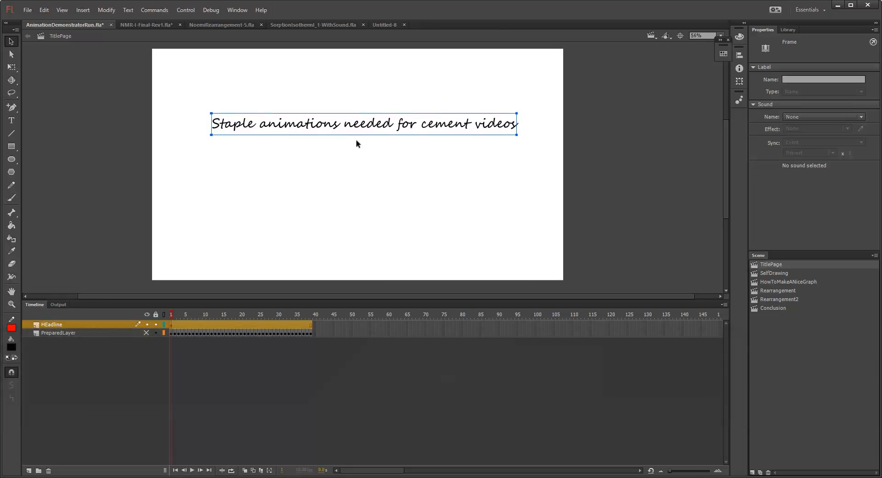
left_click_drag(354, 127, 356, 127)
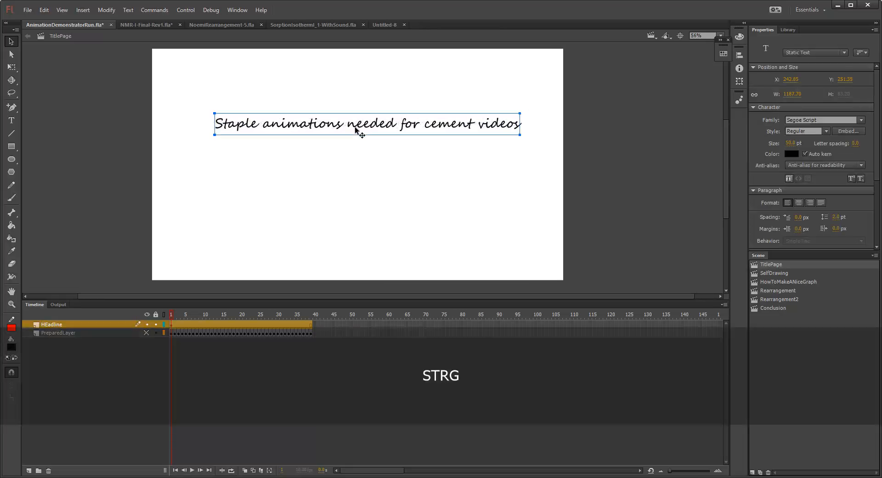
key("ctrl+b")
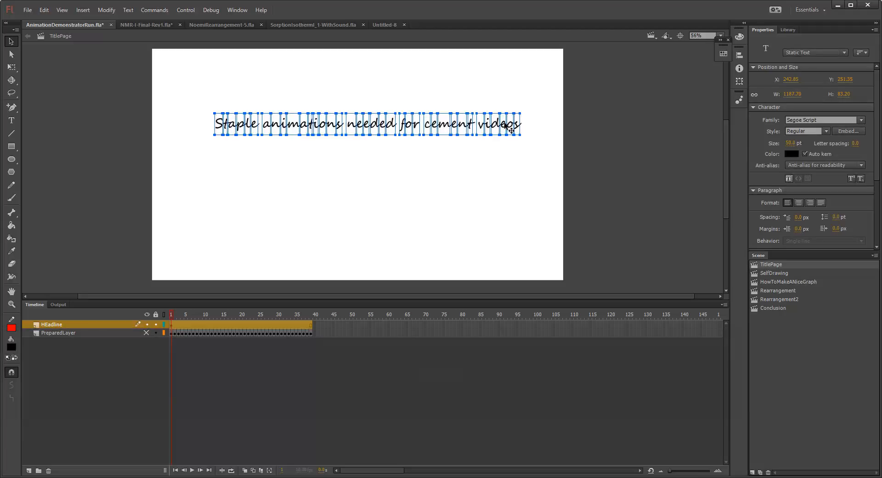
key("ctrl+b")
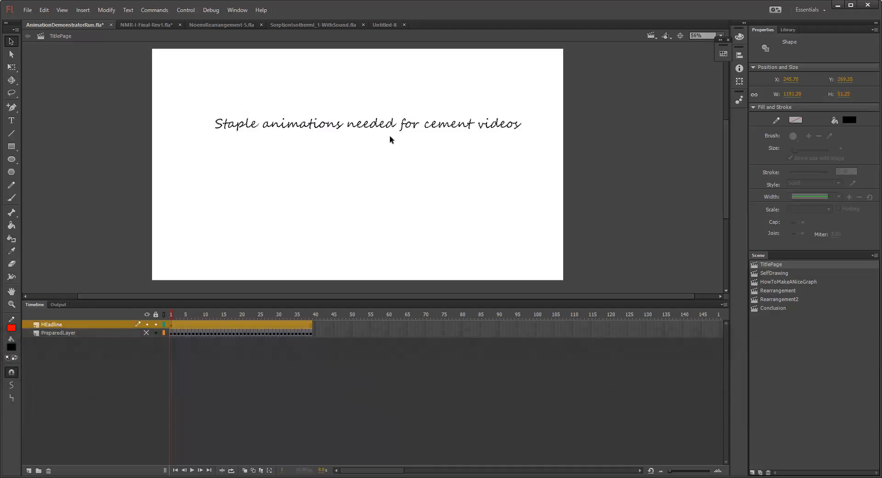
Step: Erase the headline's last letters "deos" from the end backwards in successive new keyframes at frames 2 to 5
left_click(483, 141)
scroll(483, 141, "up", 3)
left_click_drag(526, 132, 322, 153)
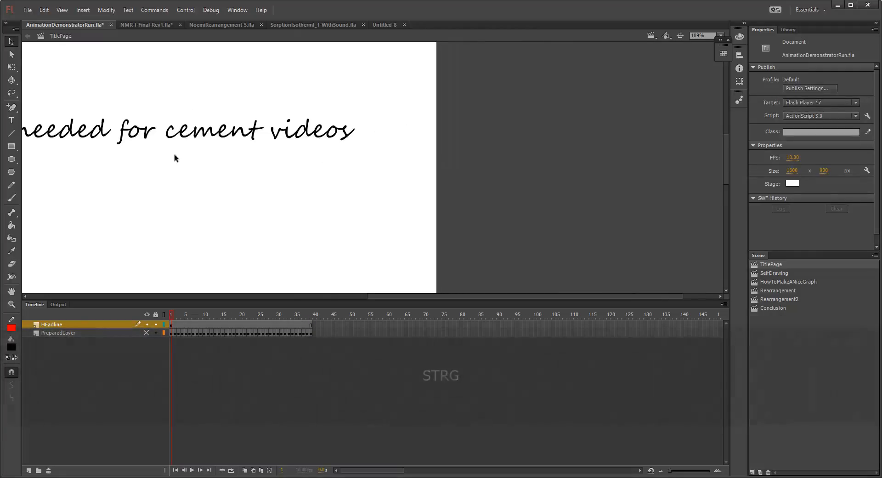
left_click(12, 264)
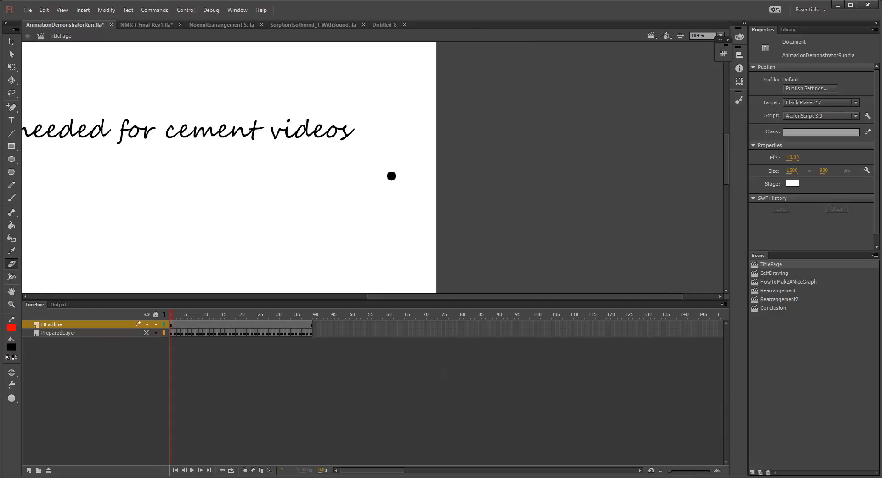
key("F6")
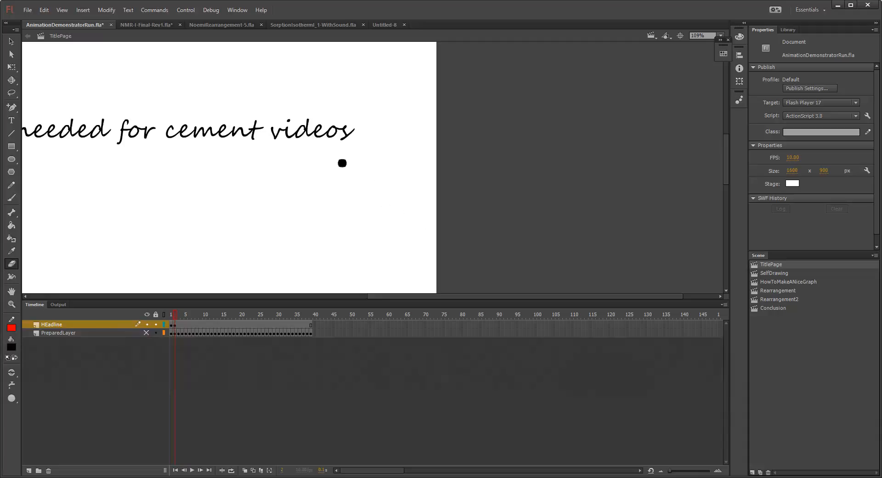
mouse_move(344, 140)
left_mouse_down()
mouse_move(336, 124)
mouse_move(318, 137)
mouse_move(321, 122)
mouse_move(312, 135)
mouse_move(306, 118)
mouse_move(298, 139)
left_mouse_up()
key("F6")
key("F6")
key("F6")
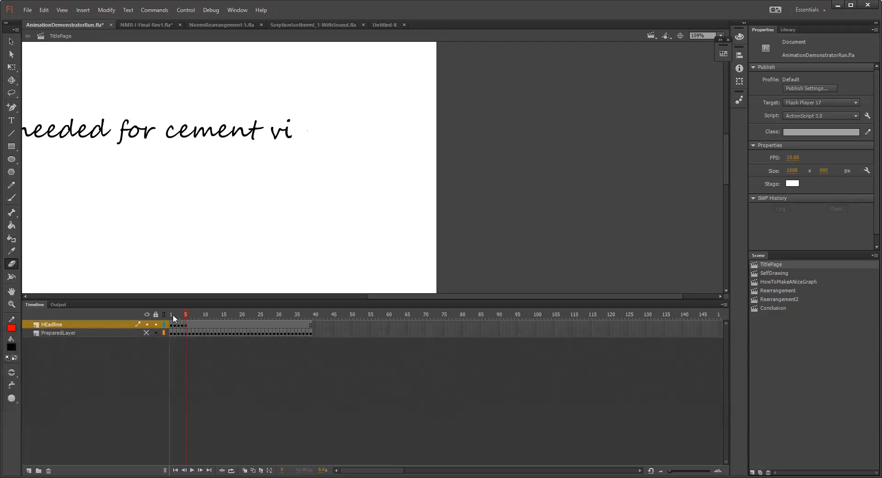
Step: Erase the letters "vi" of "videos" in new keyframes at frames 6 and 7, and return the playhead to frame 1
mouse_move(184, 313)
left_mouse_down()
mouse_move(172, 320)
mouse_move(186, 316)
left_mouse_up()
key("F6")
mouse_move(292, 126)
left_mouse_down()
mouse_move(287, 136)
mouse_move(276, 125)
left_mouse_up()
key("F6")
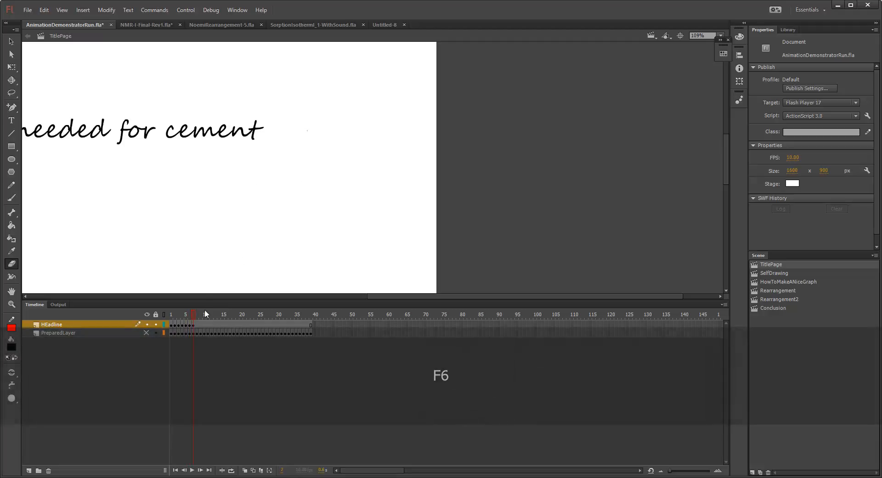
left_click(186, 310)
left_click(168, 314)
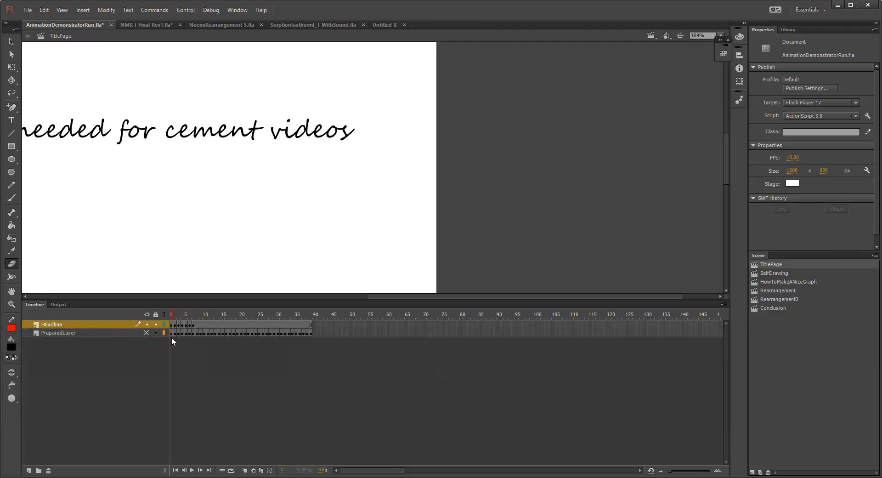
Step: Hide the HEadline layer, show PreparedLayer, and play its letter-erasing animation from frame 1 through to the end
left_click(147, 325)
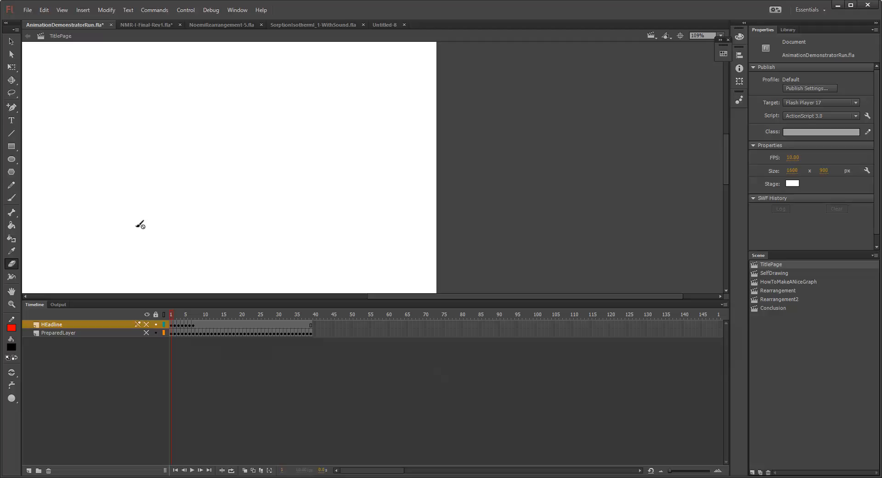
left_click(147, 334)
scroll(121, 218, "down", 2)
mouse_move(111, 207)
left_mouse_down()
mouse_move(195, 208)
mouse_move(152, 187)
left_mouse_up()
mouse_move(173, 313)
left_mouse_down()
mouse_move(316, 311)
mouse_move(156, 313)
mouse_move(318, 316)
mouse_move(168, 318)
left_mouse_up()
key("Return")
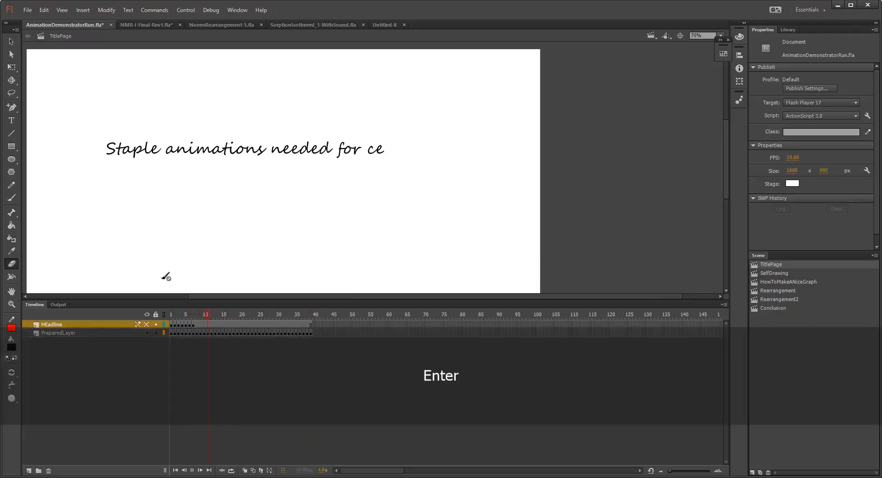
key("Return")
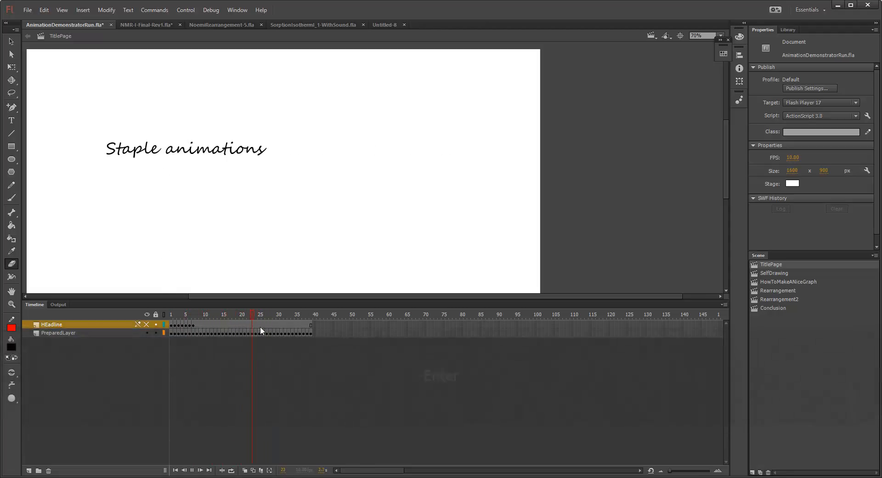
key("Return")
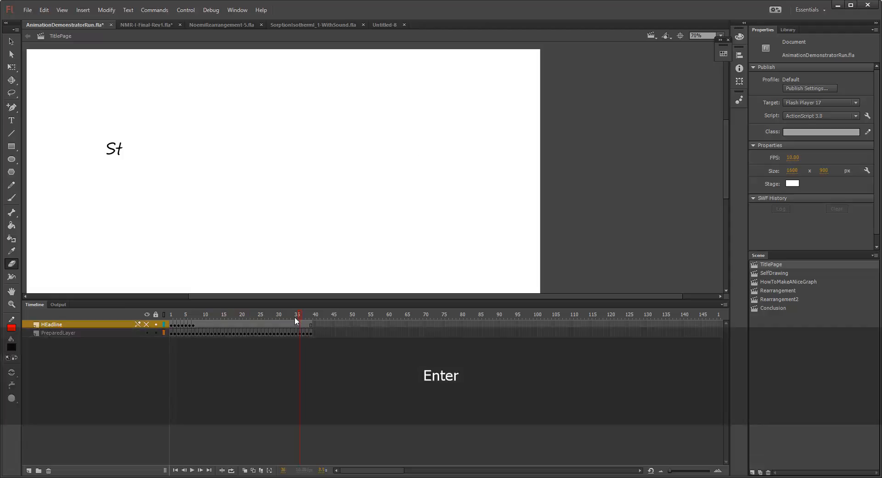
left_click_drag(297, 314, 309, 313)
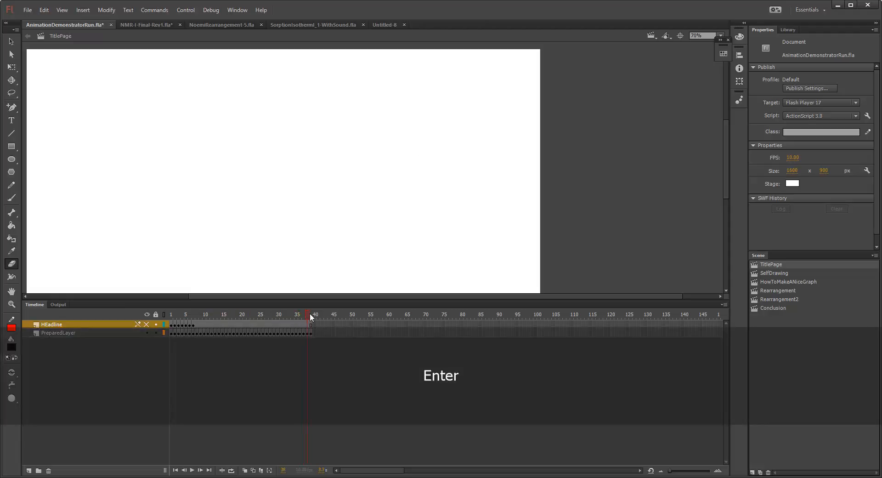
Step: Reverse all frames of PreparedLayer and play the animation from frame 1
left_click(169, 333, "shift")
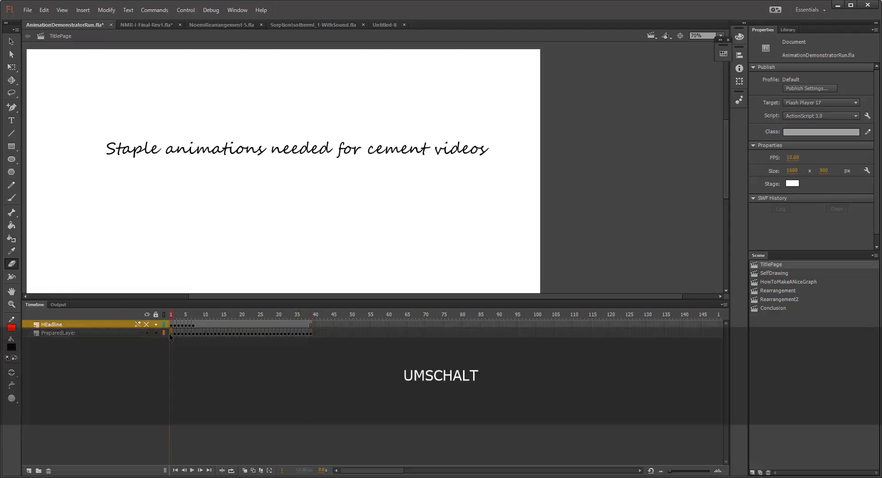
left_click(311, 333, "shift")
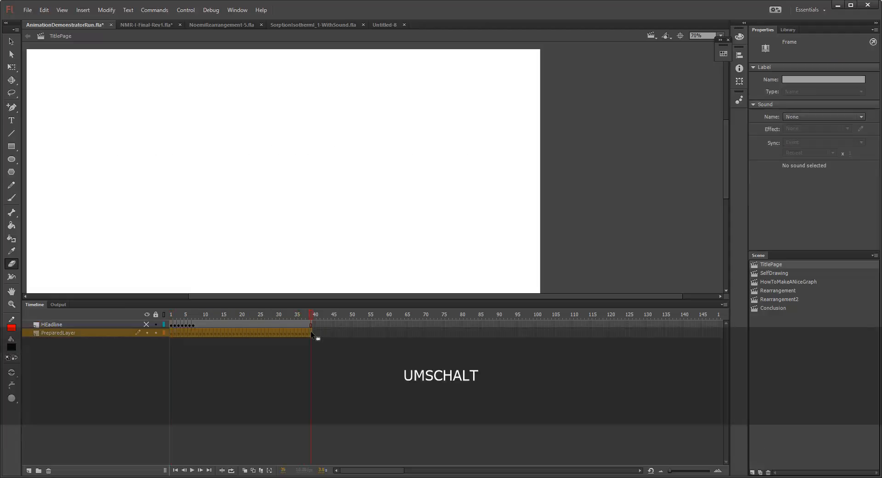
right_click(222, 332)
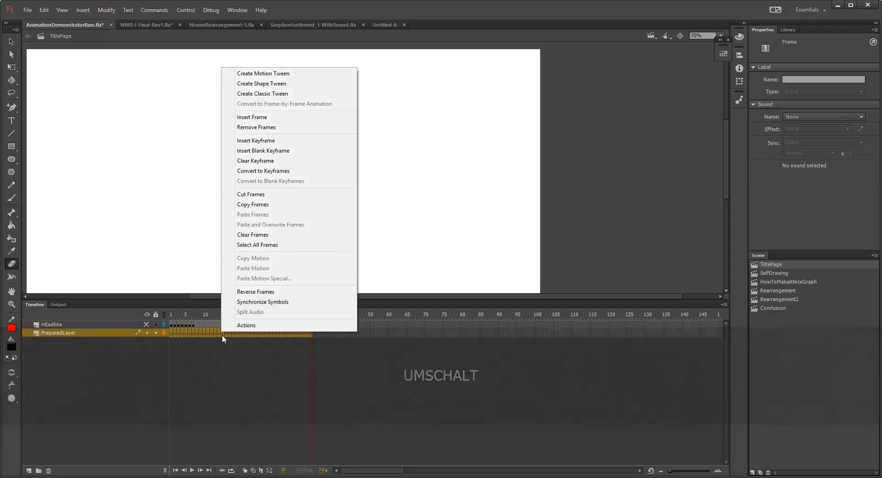
left_click(250, 292)
left_click(173, 340)
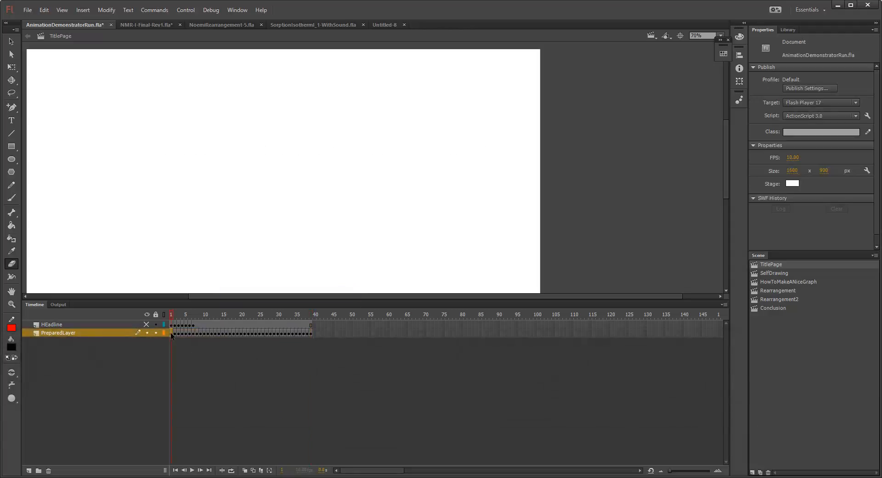
key("Return")
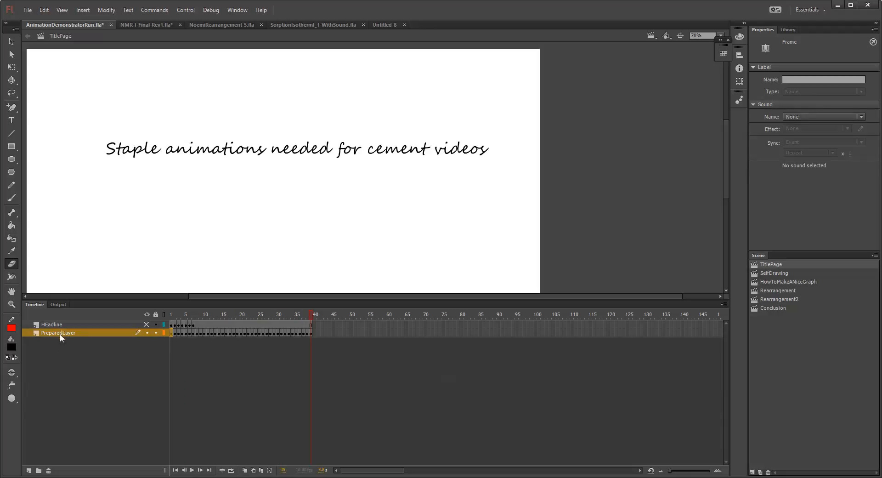
Step: Delete the HEadline layer and rename PreparedLayer as "Headline"
left_click(85, 325)
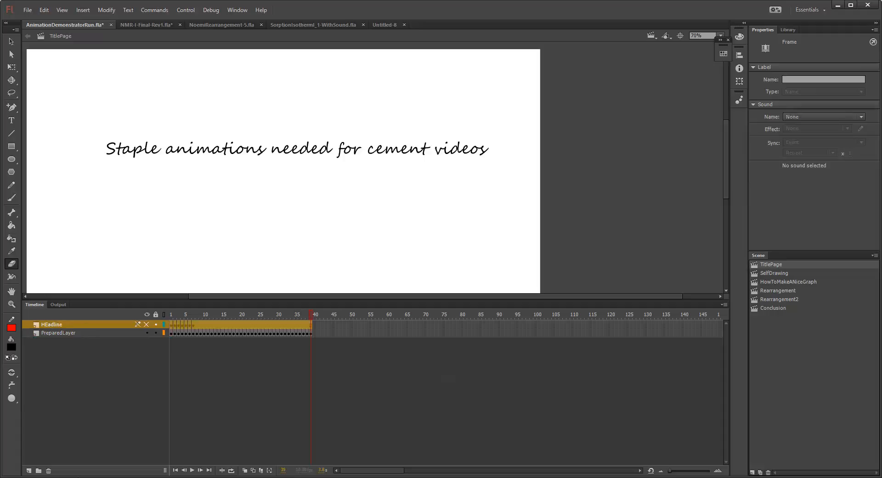
left_click(48, 471)
double_click(54, 325)
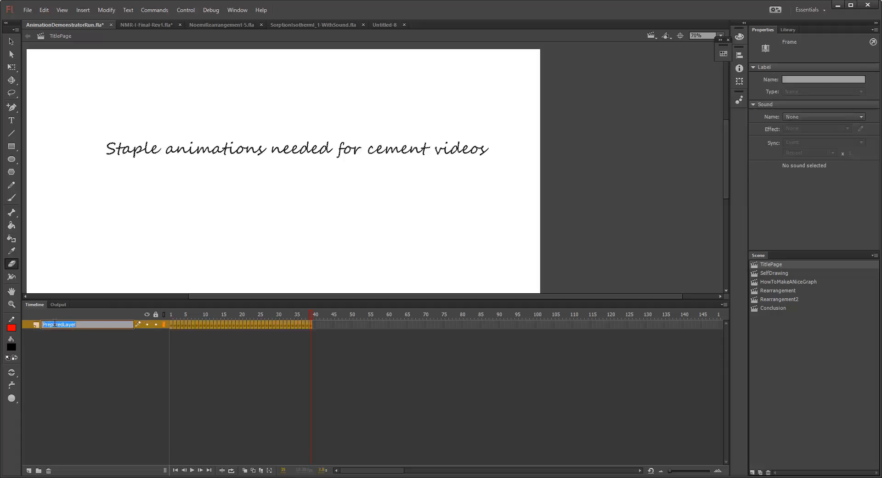
type("Headline")
key("Return")
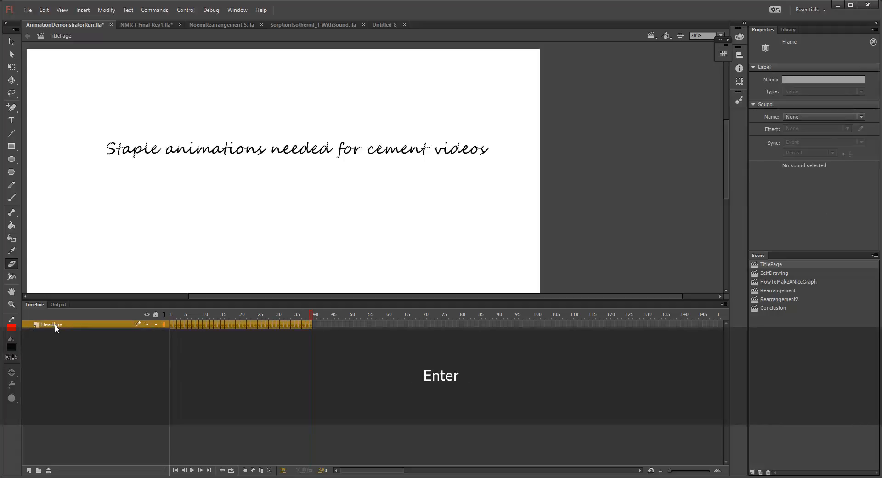
Step: Add a new layer above the Headline layer and name it "Author"
left_click(27, 470)
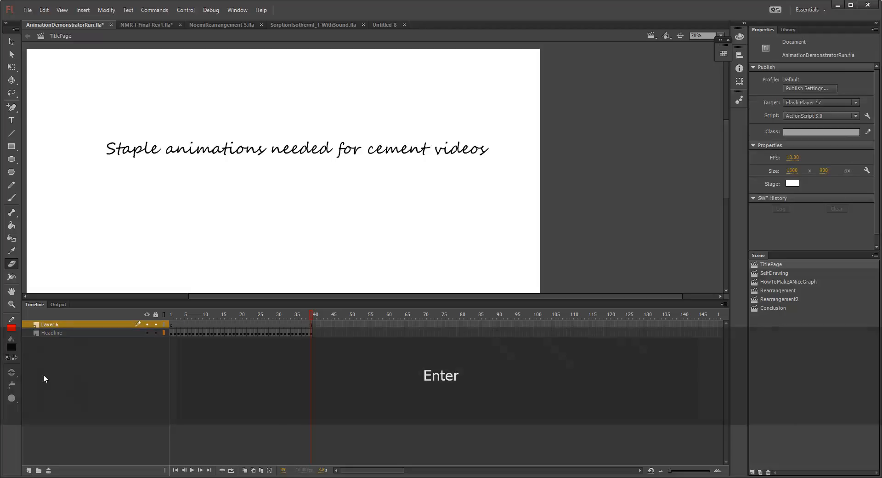
double_click(59, 324)
type("Author")
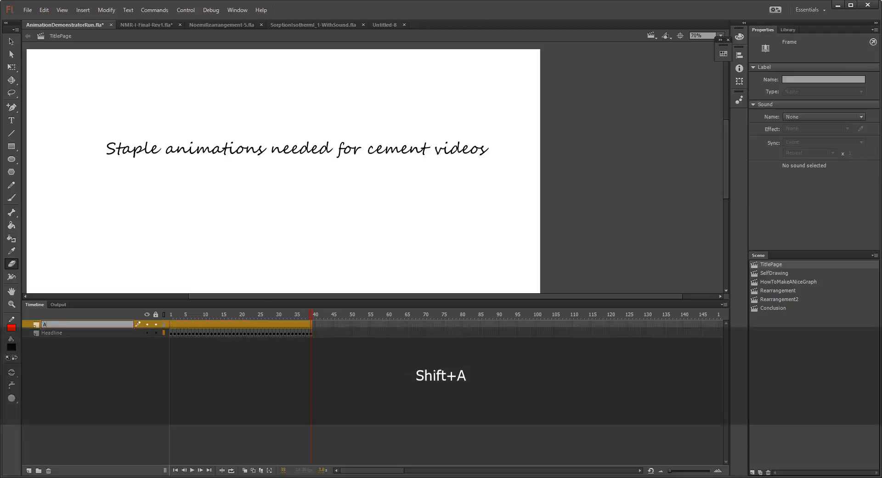
key("Return")
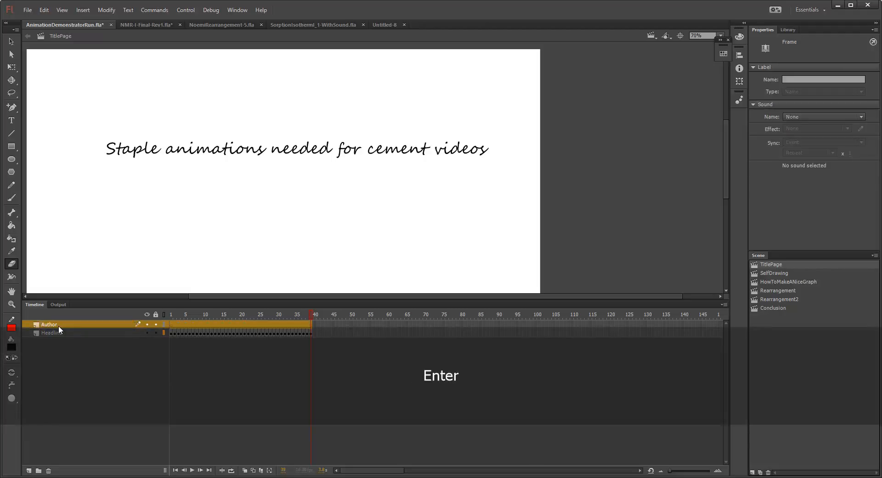
Step: Add a text with the author's full name below the headline on the Author layer
left_click(11, 121)
left_click(280, 216)
type("Merlin Etzold")
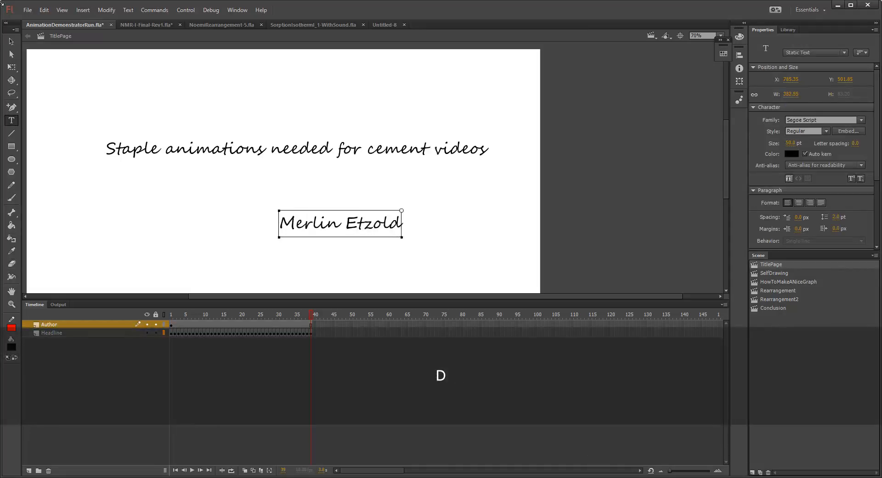
Step: Move the author's name directly beneath the end of the headline and set its text size to 30 pt
left_click(11, 41)
left_click_drag(332, 226, 470, 172)
left_click(789, 142)
type("30")
key("Return")
left_click(222, 345)
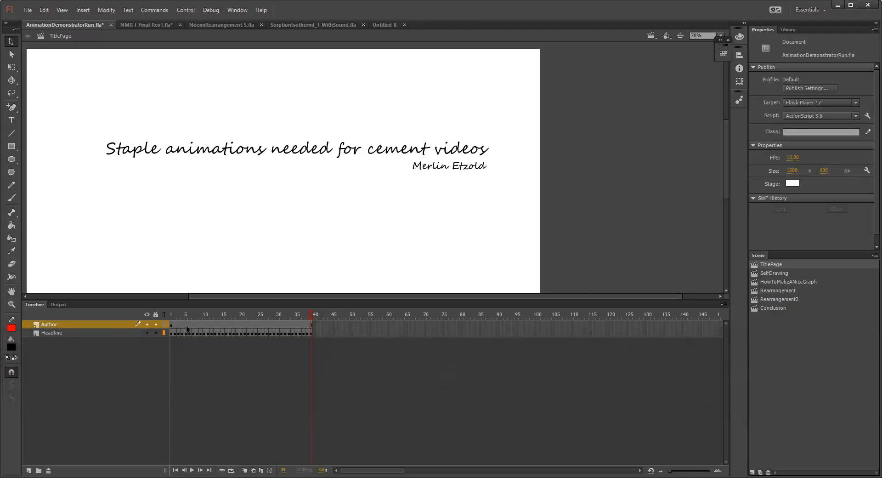
Step: Play the animation and shift the Author layer's frames so that they start at frame 40
key("Return")
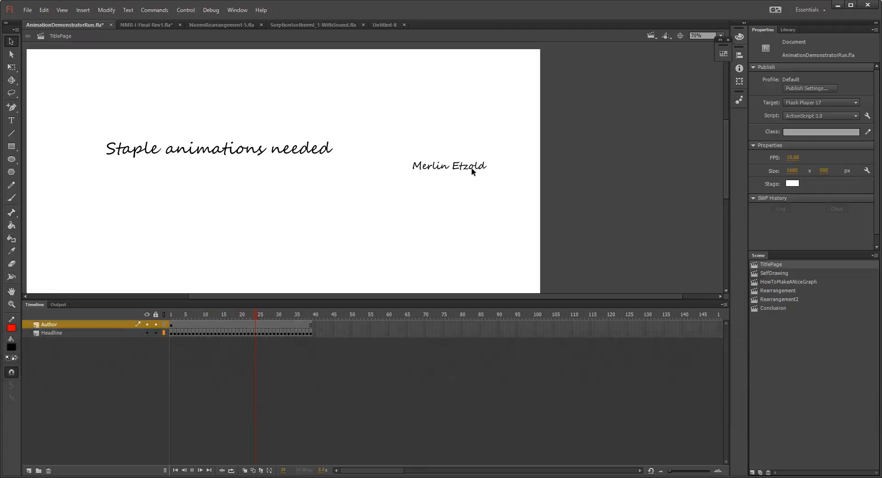
key("Return")
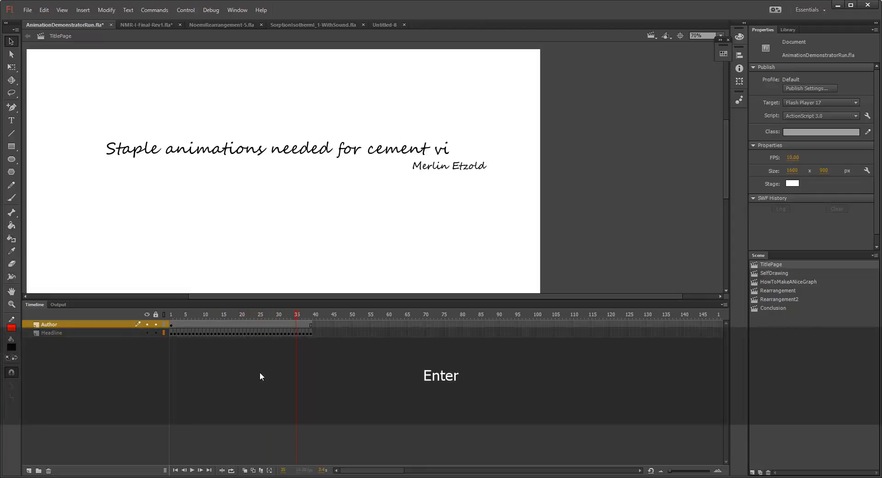
double_click(189, 324)
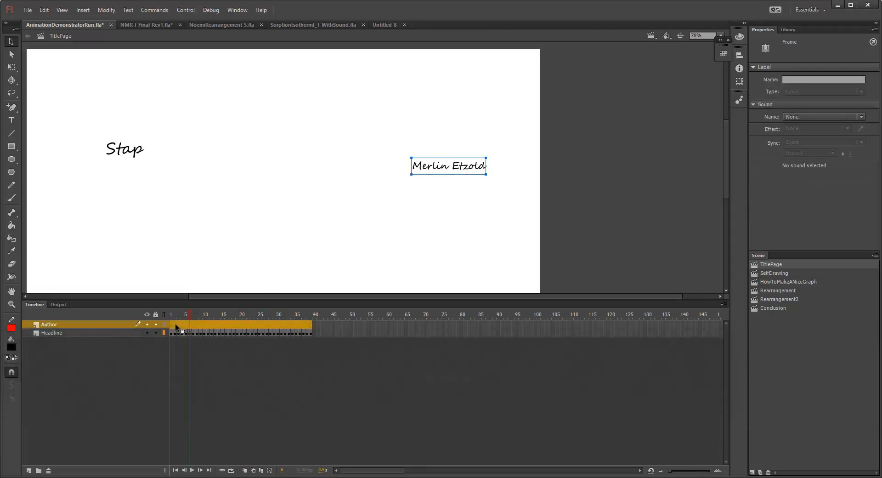
left_click_drag(175, 324, 318, 324)
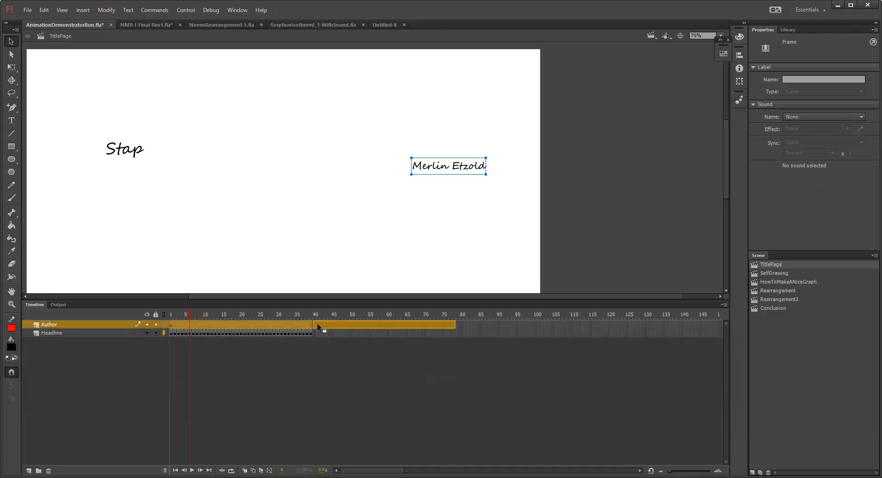
left_click(317, 324)
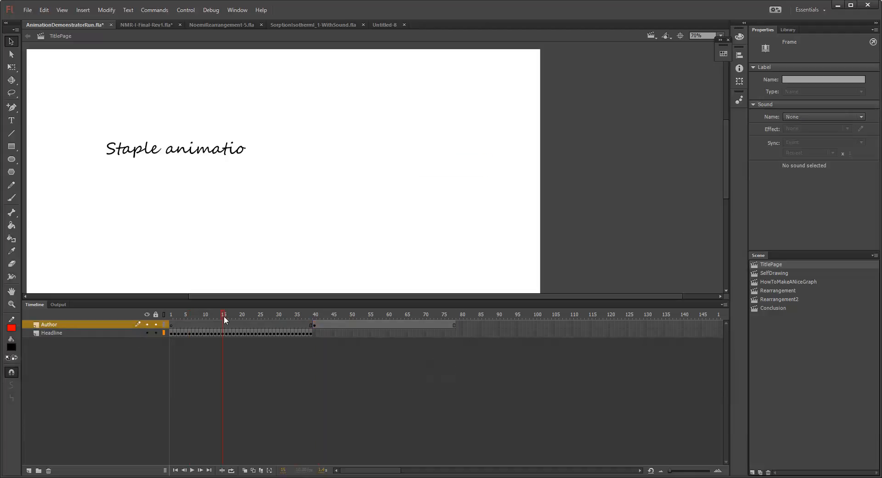
Step: Play the title page animation to check when the author's name appears
left_click(224, 316)
key("Return")
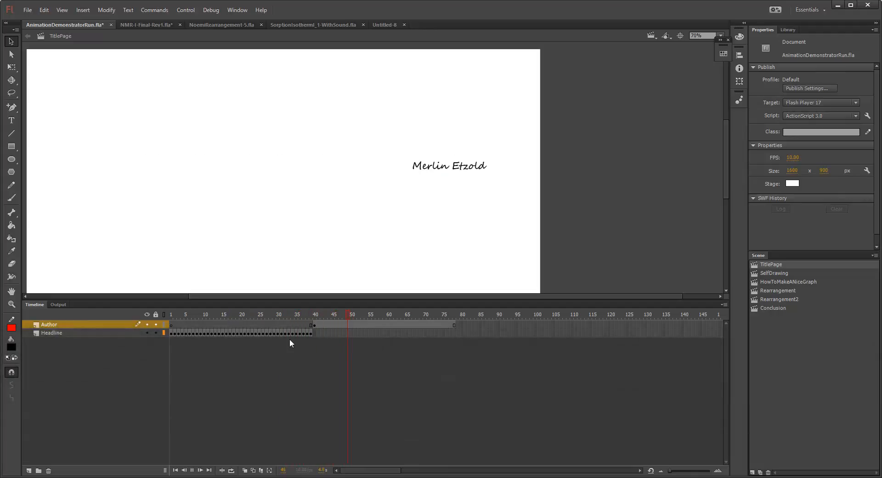
key("Return")
Step: Extend the Headline layer's last frame to frame 78 and play the title page animation
left_click(314, 332)
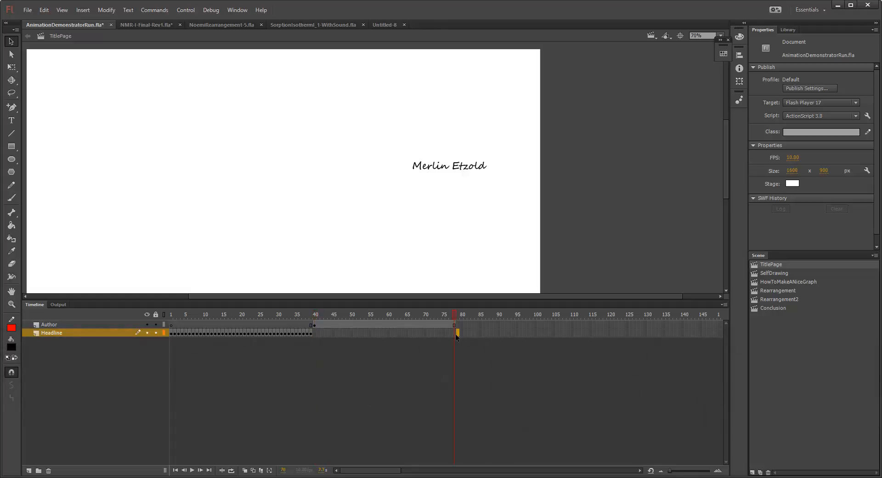
key("F5")
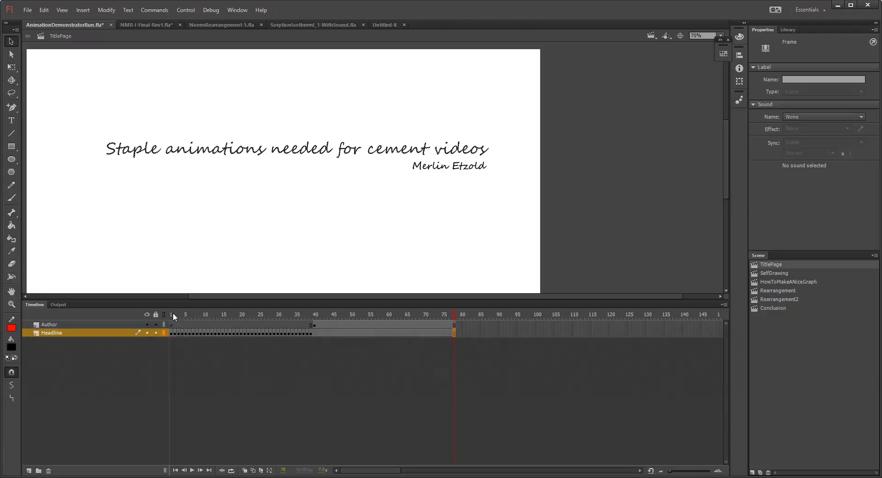
key("Return")
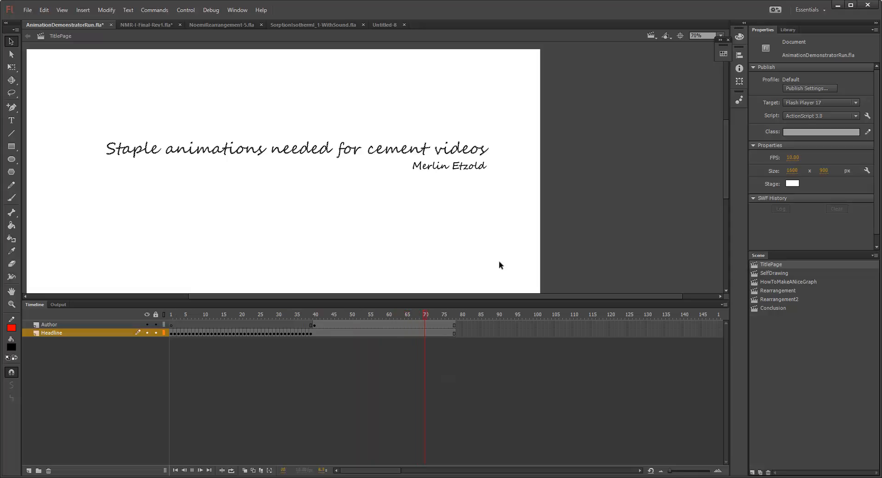
key("Return")
Step: Open the SelfDrawing scene and add two new layers above the NMR layer
left_click(771, 273)
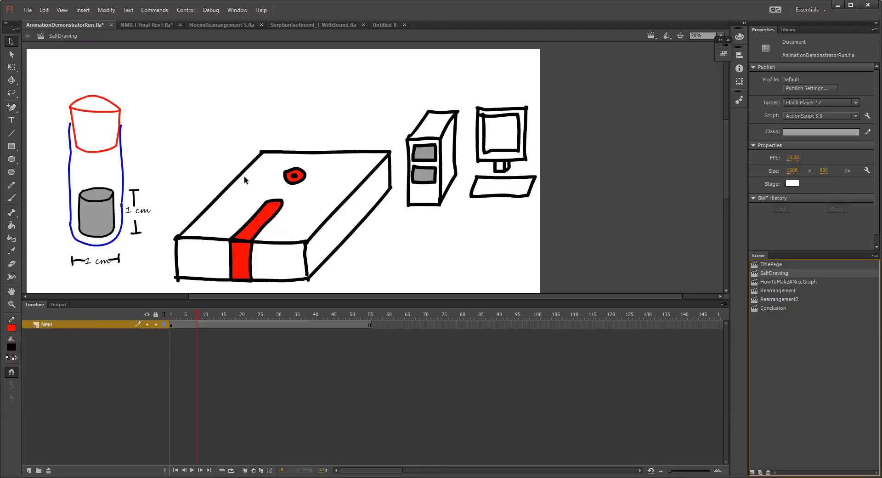
left_click_drag(207, 143, 271, 87)
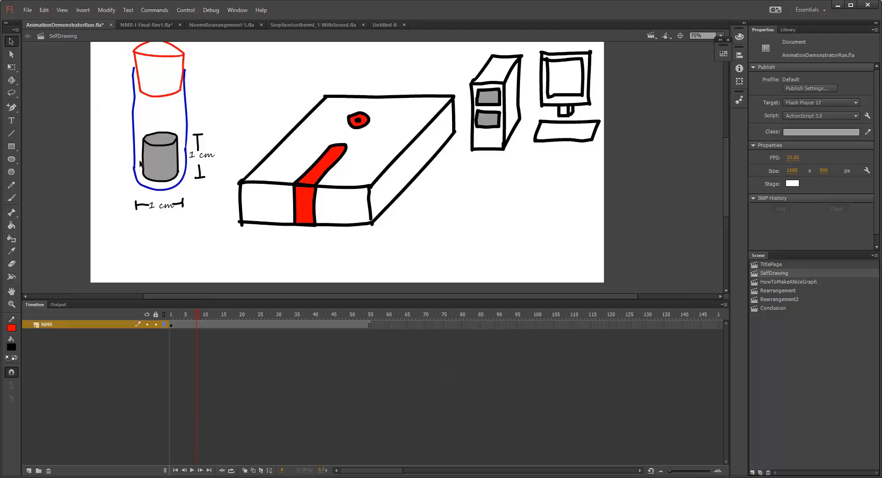
scroll(114, 148, "up", 3)
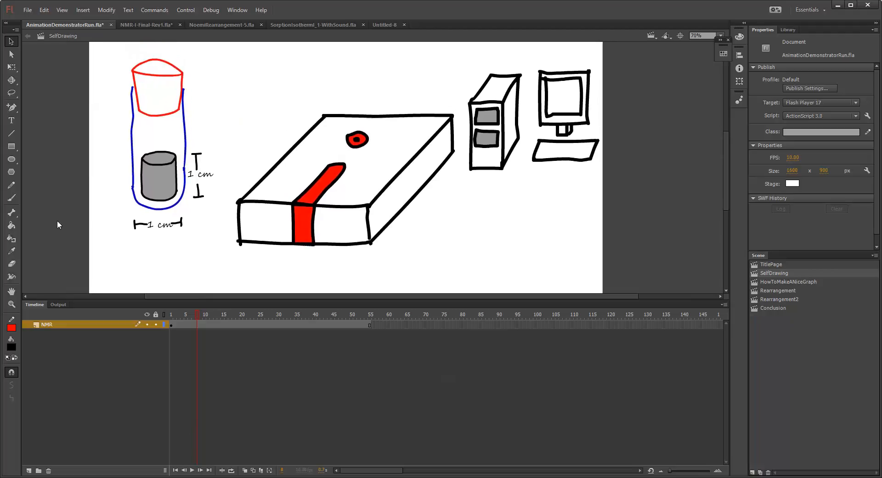
left_click(29, 471)
left_click(29, 470)
Step: Cut the test tube drawing with its dimensions from NMR, name the middle layer "TestTube", and paste the drawing there in place
left_click_drag(105, 49, 215, 252)
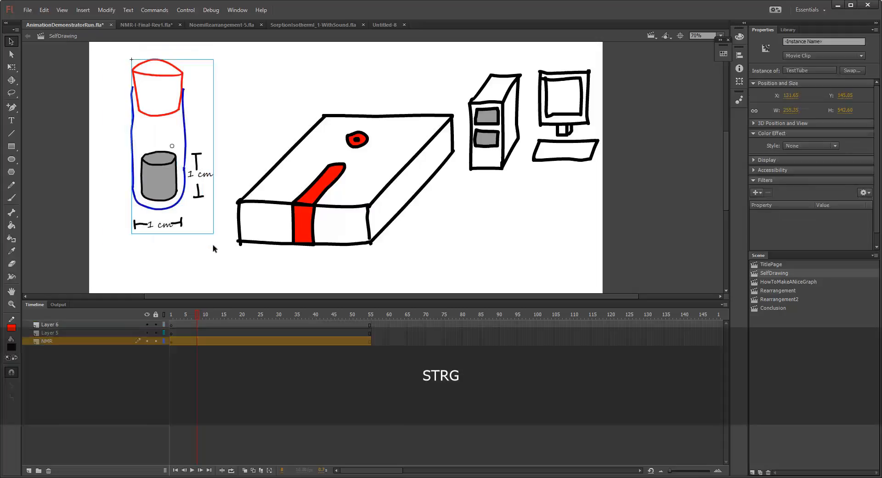
key("ctrl+x")
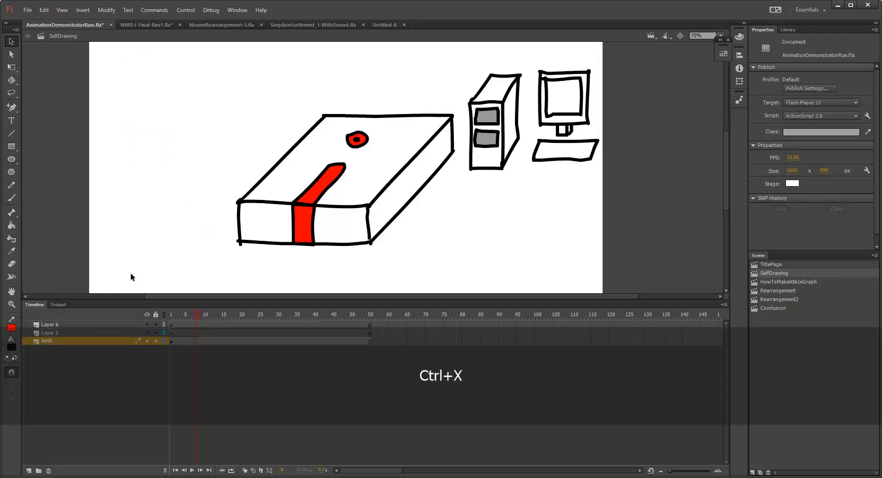
left_click(68, 332)
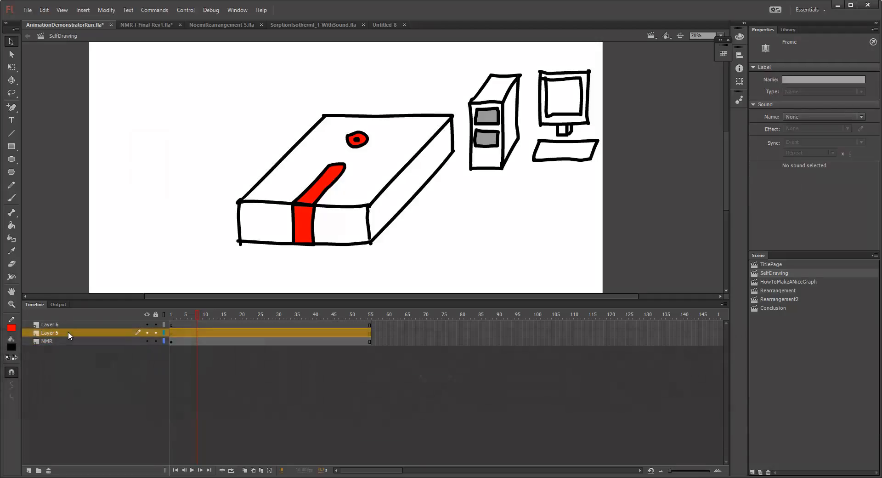
double_click(68, 331)
type("TestTub")
key("Return")
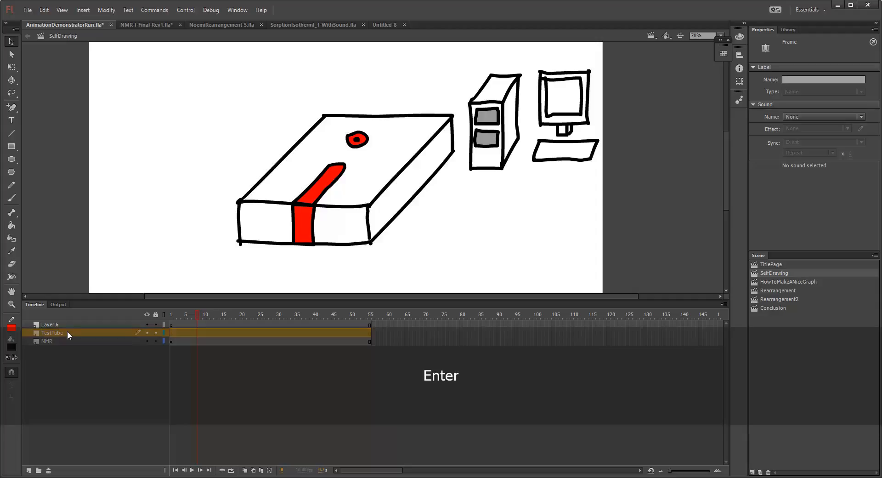
key("ctrl+shift+v")
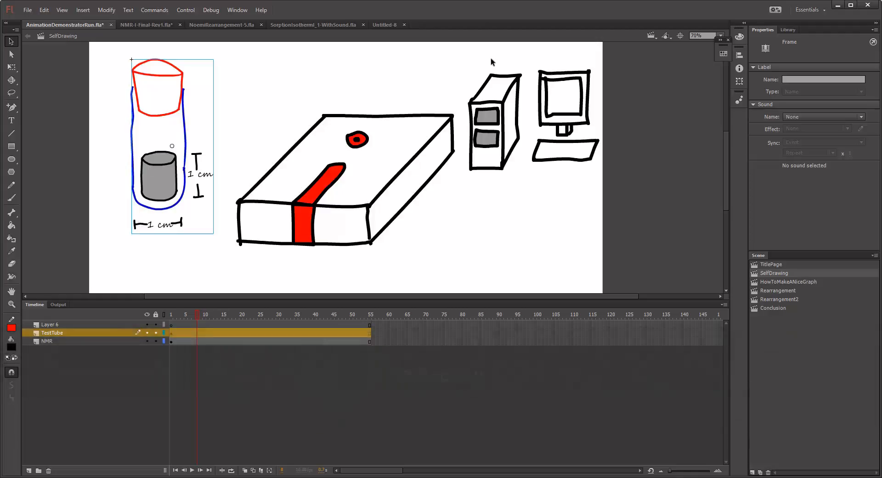
Step: Cut the computer drawing from NMR, name the uppermost layer "Computer", and paste the drawing there in place
left_click_drag(466, 60, 613, 175)
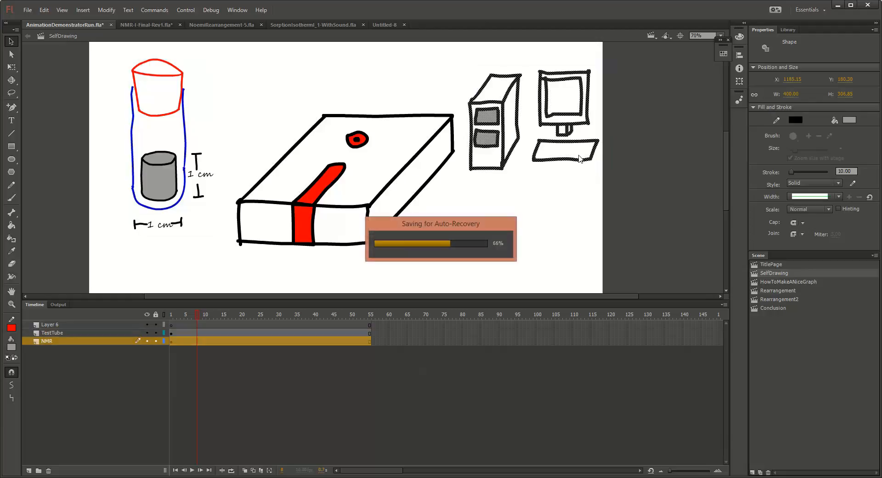
key("ctrl+x")
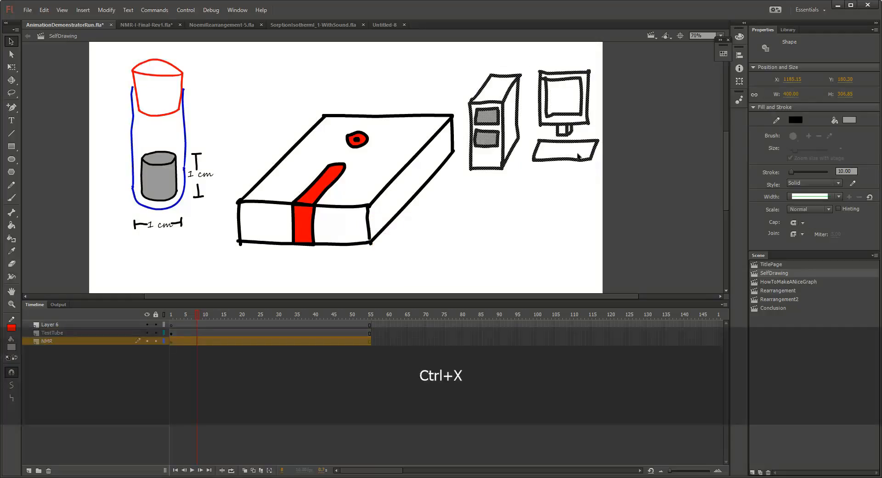
double_click(87, 323)
type("Computer")
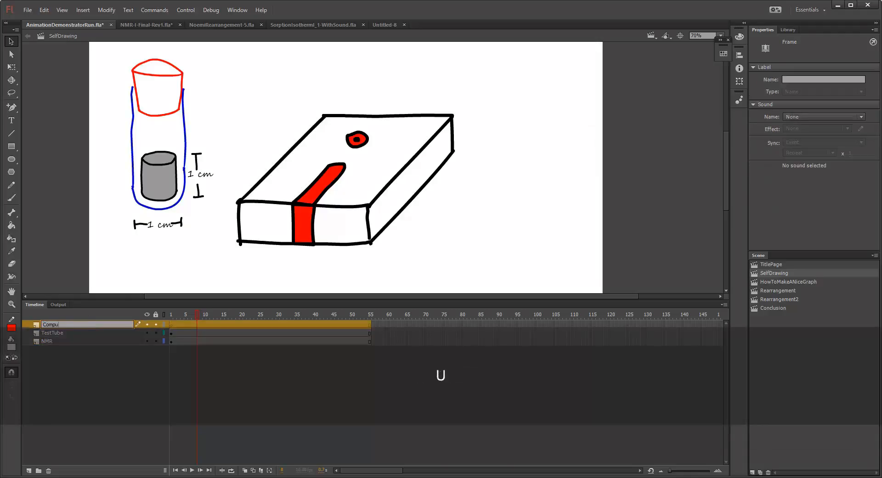
key("Return")
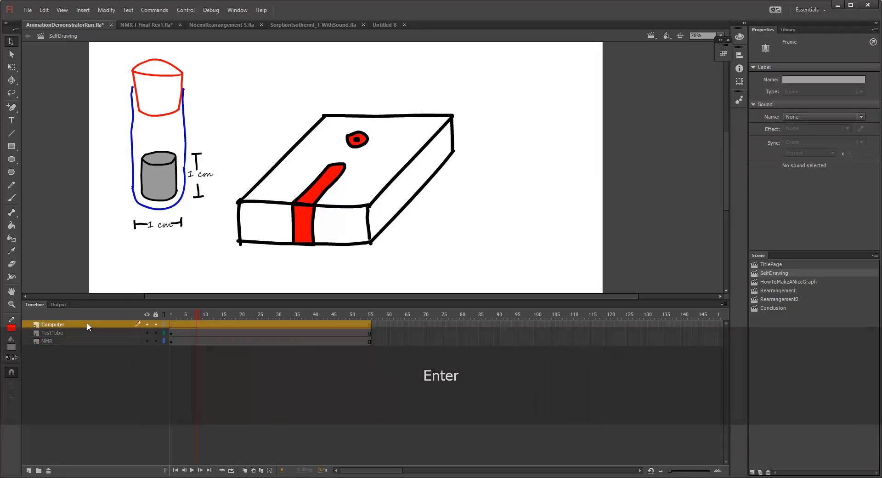
key("ctrl+shift+v")
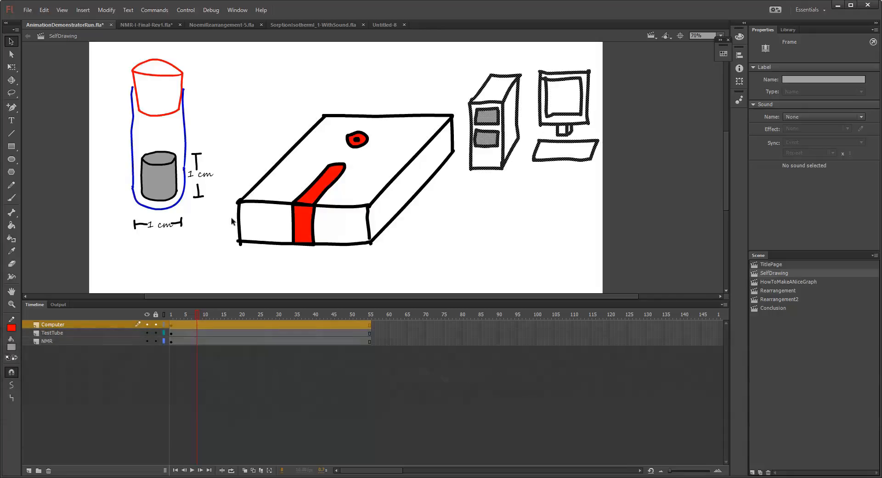
left_click(57, 342)
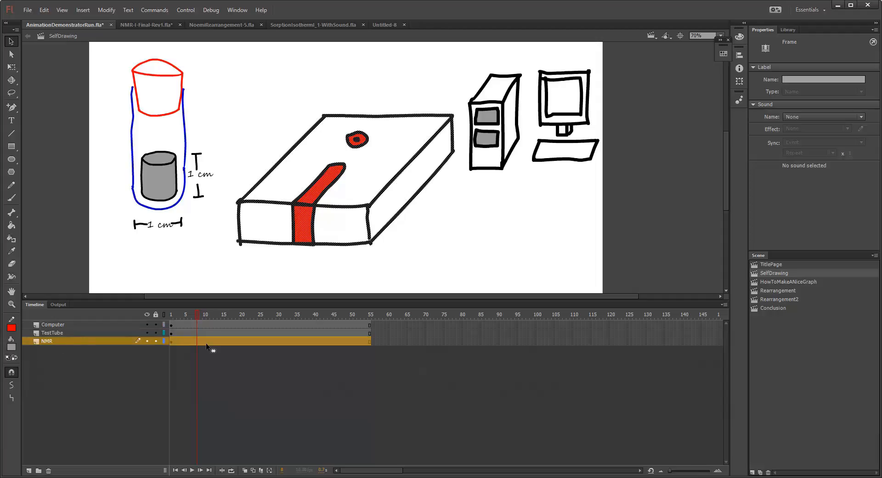
key("F6")
key("ctrl+z")
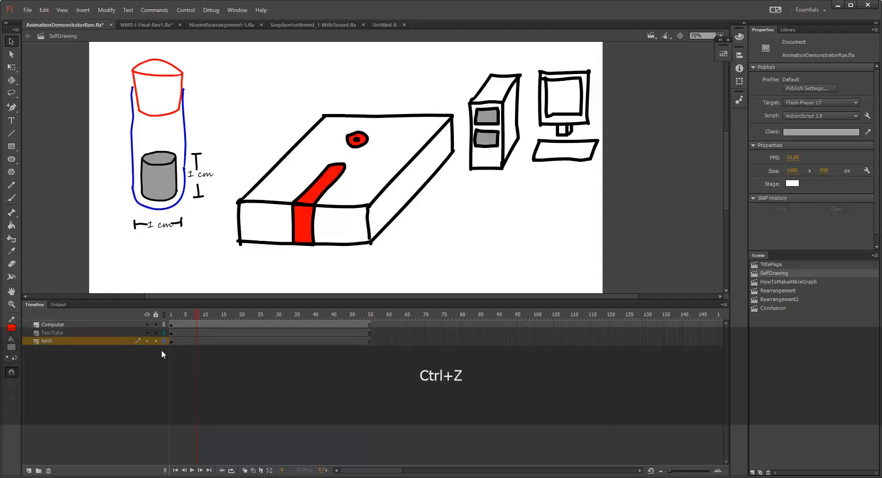
Step: Erase the NMR box's red circle and red stripe piece by piece in new keyframes at frames 2 to 10 of the NMR layer
left_click(174, 341)
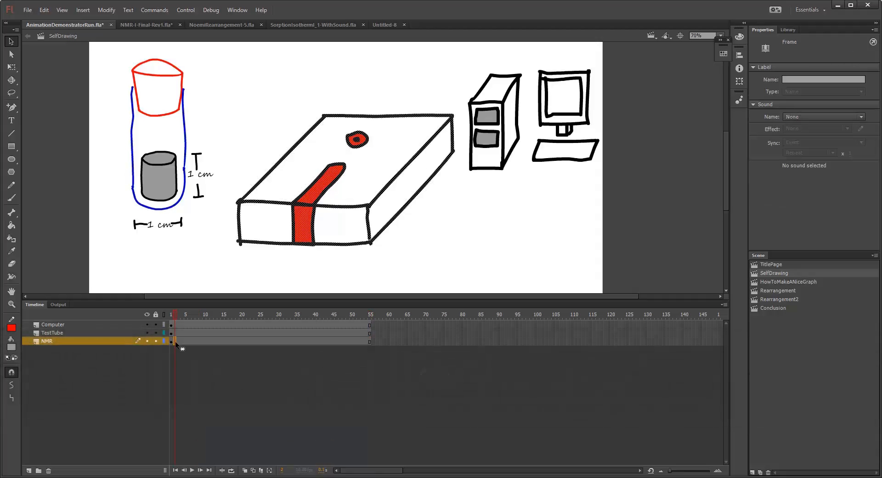
key("F6")
left_click(12, 263)
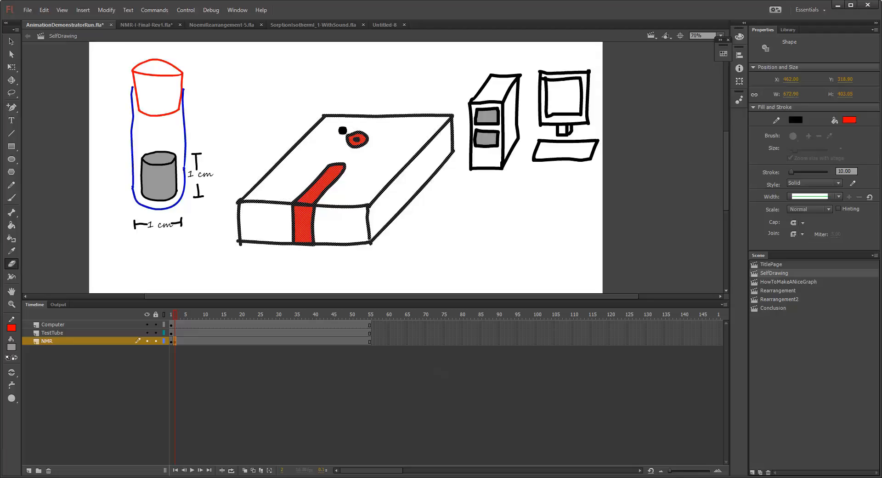
key("F6")
mouse_move(352, 134)
left_mouse_down()
mouse_move(377, 144)
mouse_move(340, 144)
mouse_move(329, 155)
mouse_move(341, 166)
mouse_move(327, 165)
mouse_move(338, 180)
mouse_move(340, 167)
mouse_move(323, 162)
mouse_move(332, 189)
mouse_move(322, 177)
mouse_move(314, 185)
mouse_move(323, 194)
mouse_move(305, 184)
mouse_move(322, 196)
mouse_move(294, 194)
mouse_move(319, 196)
mouse_move(300, 194)
mouse_move(292, 209)
mouse_move(309, 212)
mouse_move(292, 206)
mouse_move(313, 221)
mouse_move(283, 211)
mouse_move(293, 198)
mouse_move(318, 204)
mouse_move(302, 204)
mouse_move(304, 218)
mouse_move(295, 223)
mouse_move(314, 225)
mouse_move(309, 230)
mouse_move(291, 225)
mouse_move(311, 235)
mouse_move(290, 236)
mouse_move(312, 241)
mouse_move(285, 227)
mouse_move(320, 202)
mouse_move(356, 203)
left_mouse_up()
key("F6")
key("ctrl+z")
key("F6")
key("F6")
key("F6")
key("F6")
key("F6")
key("F6")
key("F6")
Step: Erase the front-right and right side edges of the NMR box, adding keyframes at frames 11 and 12
mouse_move(309, 237)
left_mouse_down()
mouse_move(360, 242)
mouse_move(325, 246)
mouse_move(368, 205)
mouse_move(368, 240)
mouse_move(386, 230)
mouse_move(376, 233)
mouse_move(409, 201)
mouse_move(360, 205)
mouse_move(428, 147)
left_mouse_up()
key("F6")
key("F6")
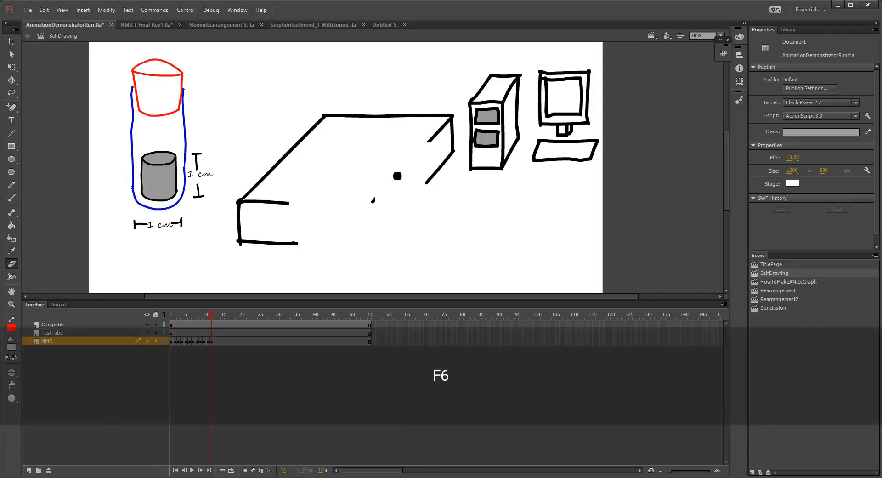
mouse_move(451, 116)
left_mouse_down()
mouse_move(449, 155)
mouse_move(455, 129)
mouse_move(420, 192)
mouse_move(378, 201)
left_mouse_up()
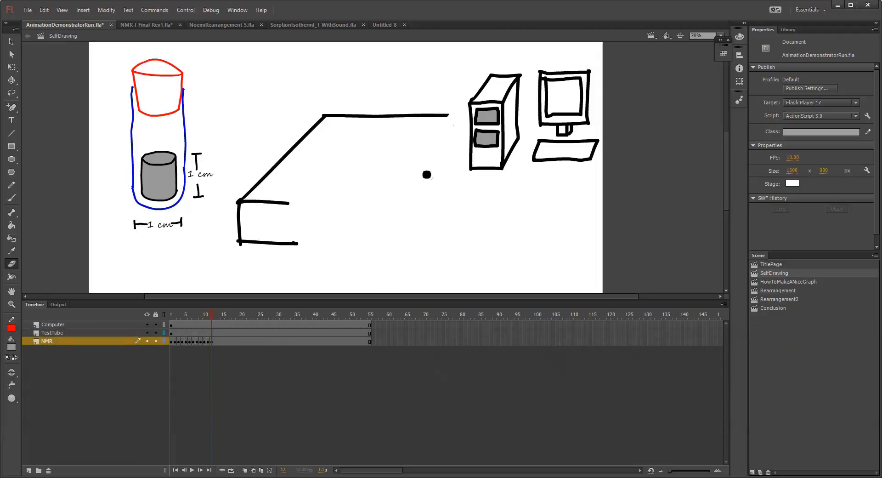
Step: Erase the NMR box's rear, left and remaining front edges piece by piece, adding keyframes at frames 13 to 18
key("F6")
mouse_move(443, 104)
left_mouse_down()
mouse_move(452, 114)
mouse_move(322, 115)
mouse_move(292, 154)
mouse_move(282, 152)
mouse_move(264, 189)
mouse_move(263, 171)
left_mouse_up()
key("F6")
key("F6")
key("F6")
key("F6")
mouse_move(237, 199)
left_mouse_down()
mouse_move(293, 197)
mouse_move(249, 205)
mouse_move(290, 204)
mouse_move(240, 197)
mouse_move(237, 247)
mouse_move(238, 206)
mouse_move(236, 240)
mouse_move(307, 245)
left_mouse_up()
key("F6")
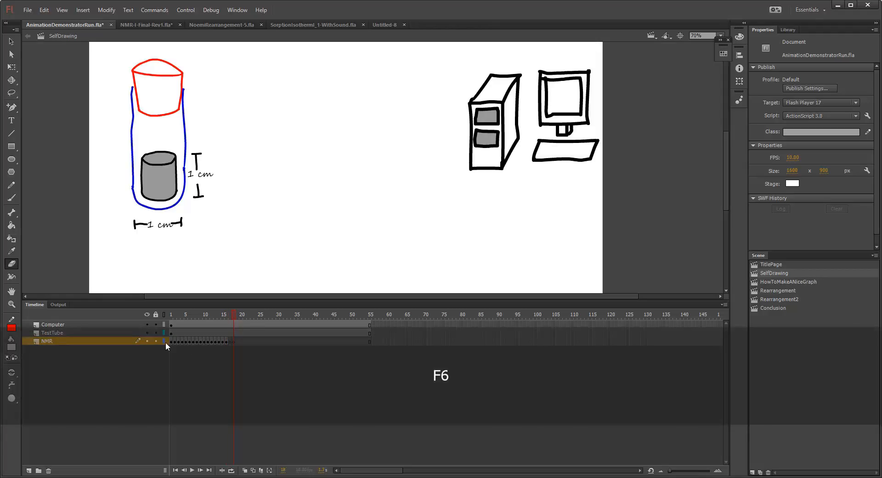
Step: Clear the keyframe at frame 18 of the NMR layer and play the erasing animation
right_click(234, 343)
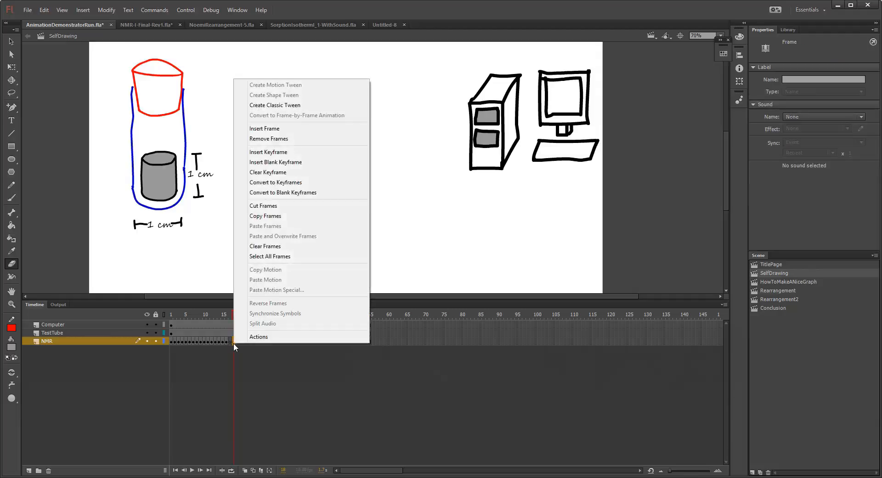
left_click(270, 173)
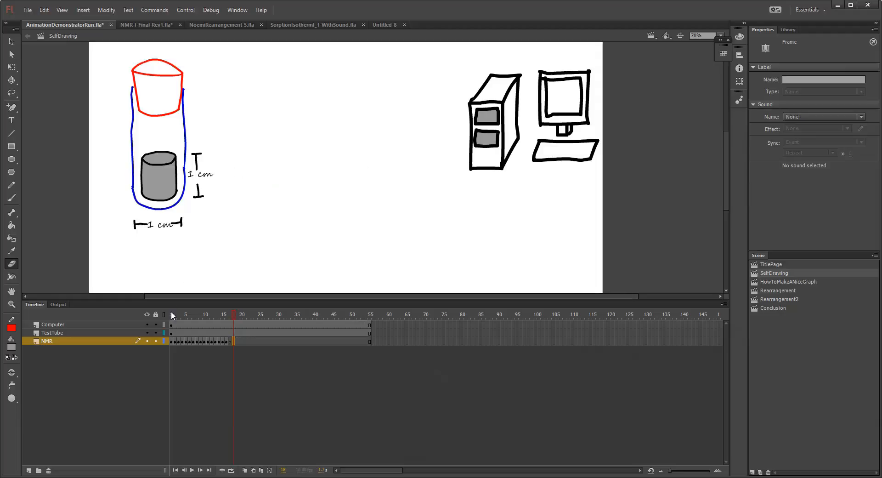
key("Return")
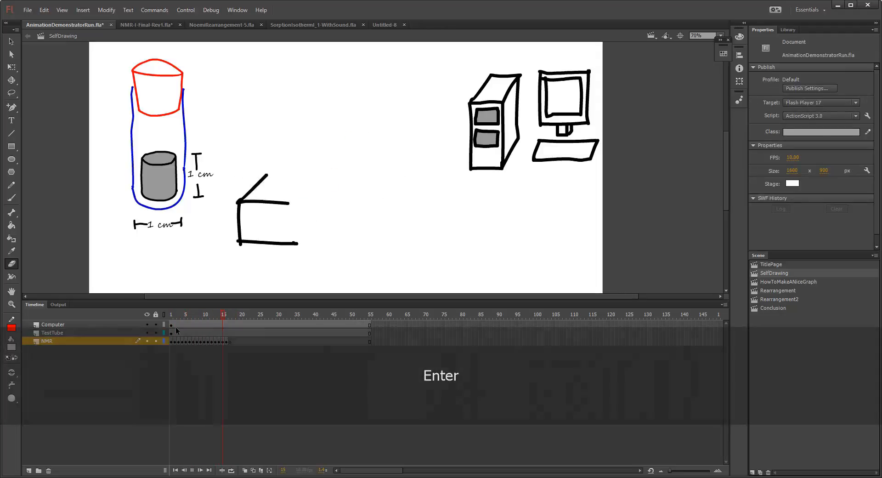
Step: Reverse the order of frames 1 to 17 on the NMR layer
left_click(227, 341)
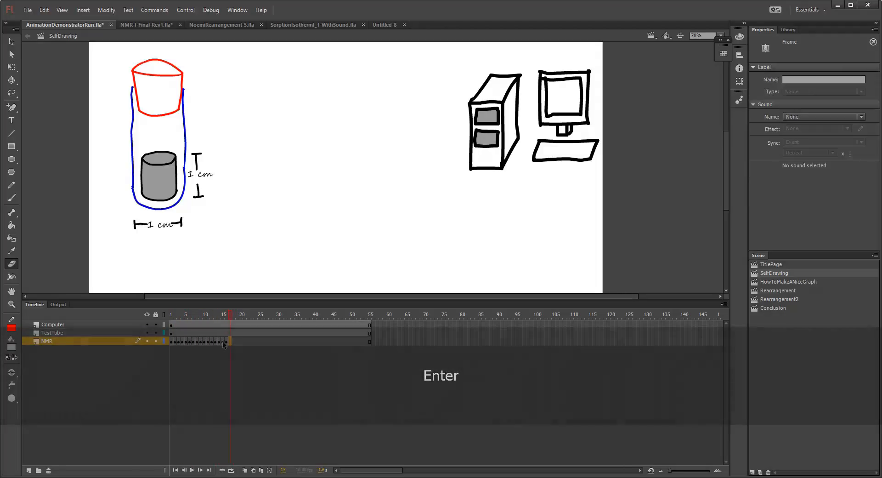
left_click(172, 338, "shift")
right_click(173, 339)
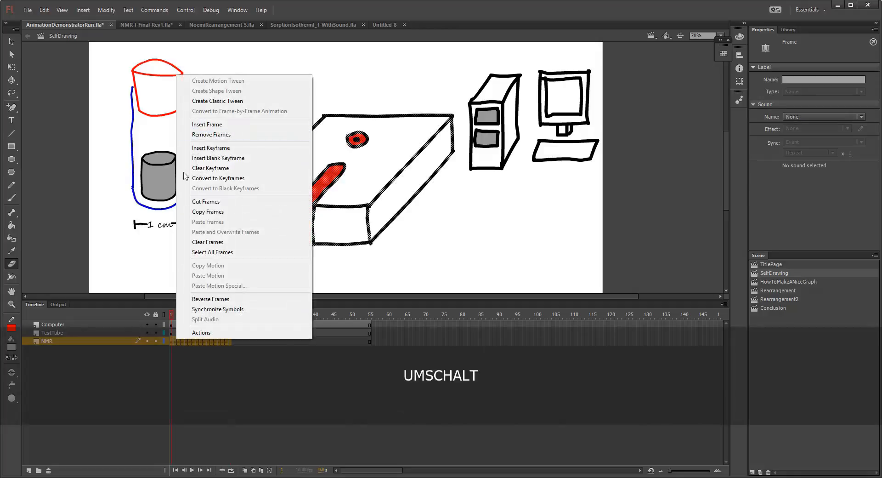
left_click(211, 299)
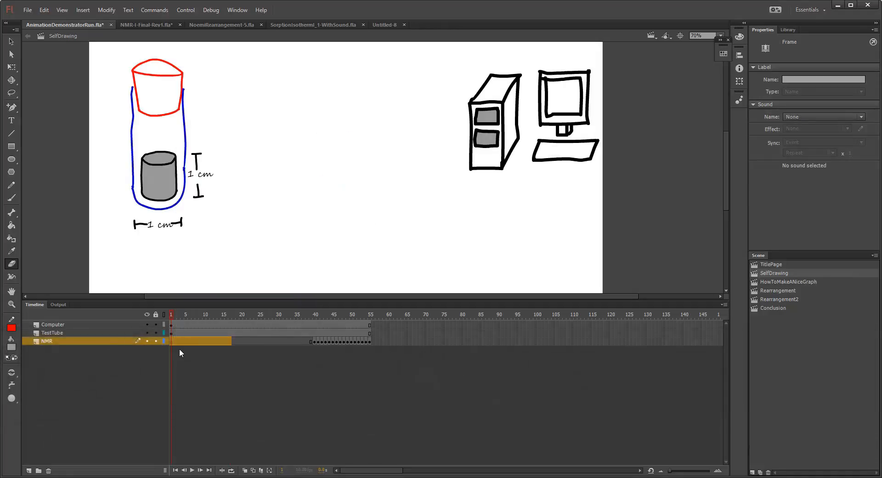
left_click(182, 355)
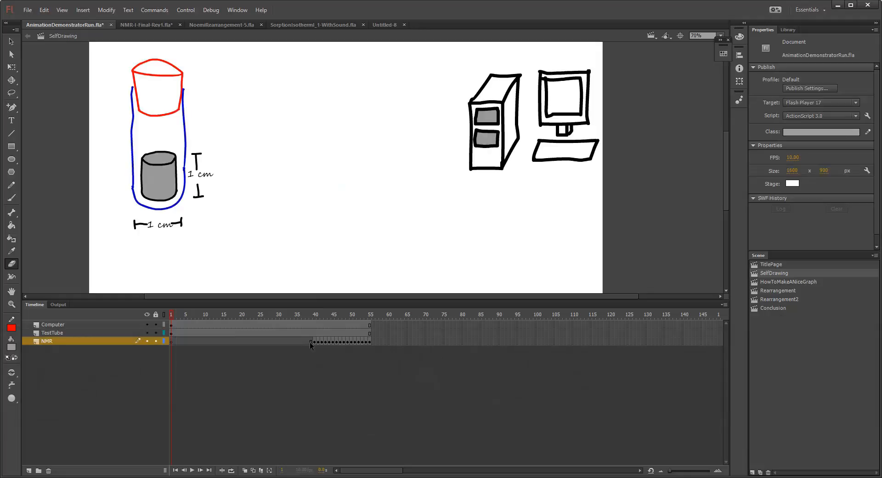
Step: Remove the empty NMR frames in front of the reversed keyframes so the drawing starts at frame 1, and play it
left_click_drag(311, 342, 229, 342)
right_click(172, 340)
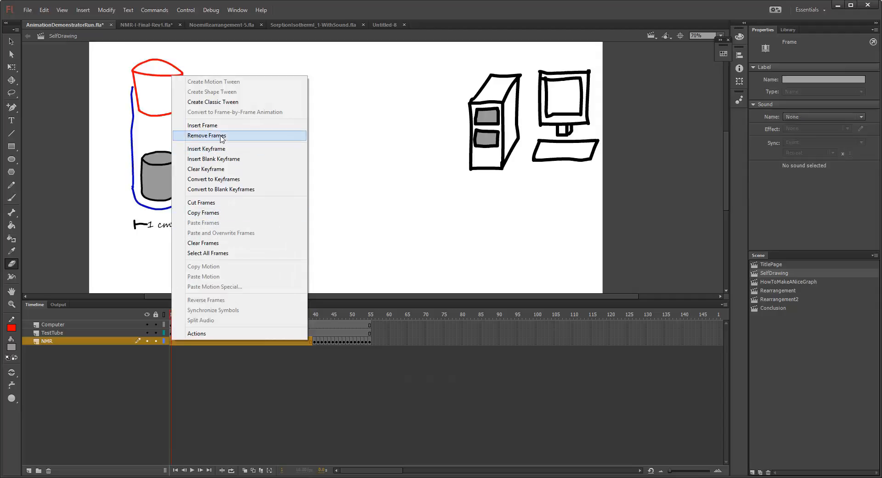
left_click(198, 136)
left_click(176, 394)
key("Return")
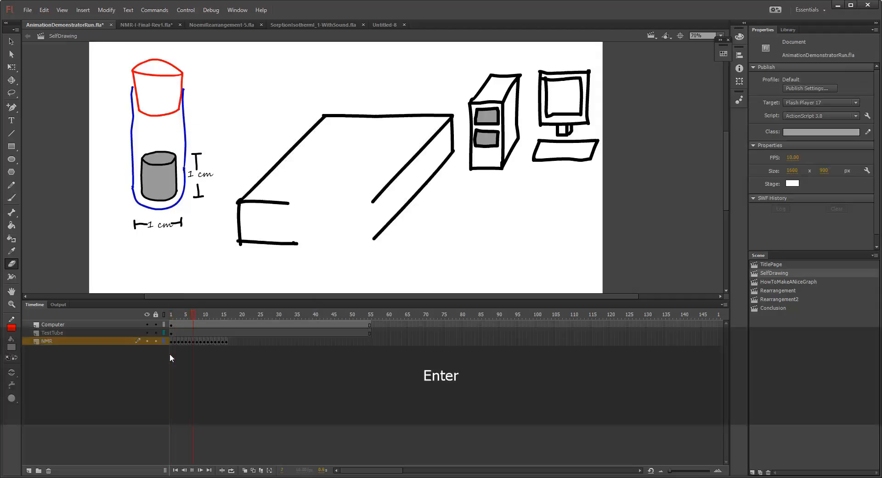
Step: Undo the last timeline change and insert a blank keyframe at frame 17 of the NMR layer
key("ctrl+z")
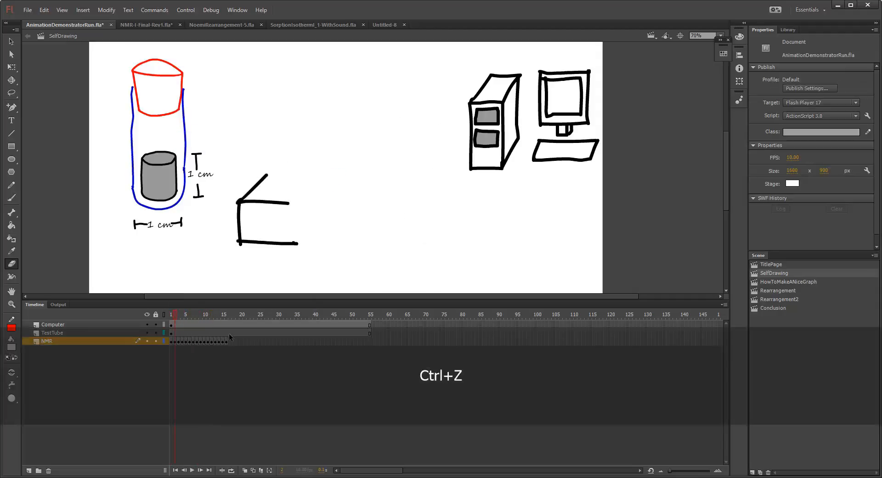
right_click(229, 341)
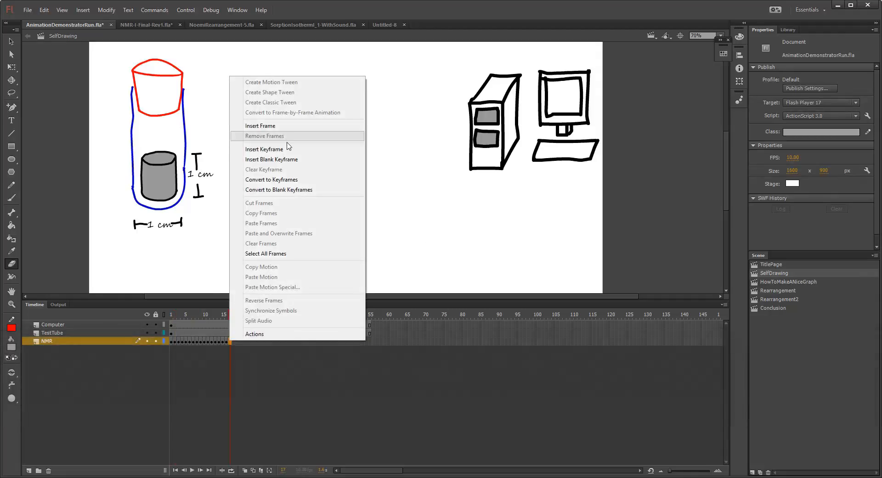
left_click(275, 159)
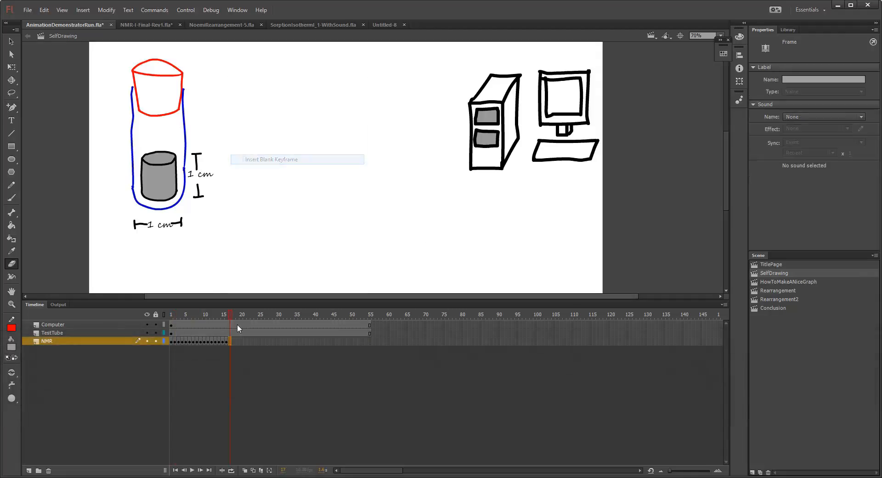
left_click_drag(230, 343, 277, 344)
left_click(221, 350)
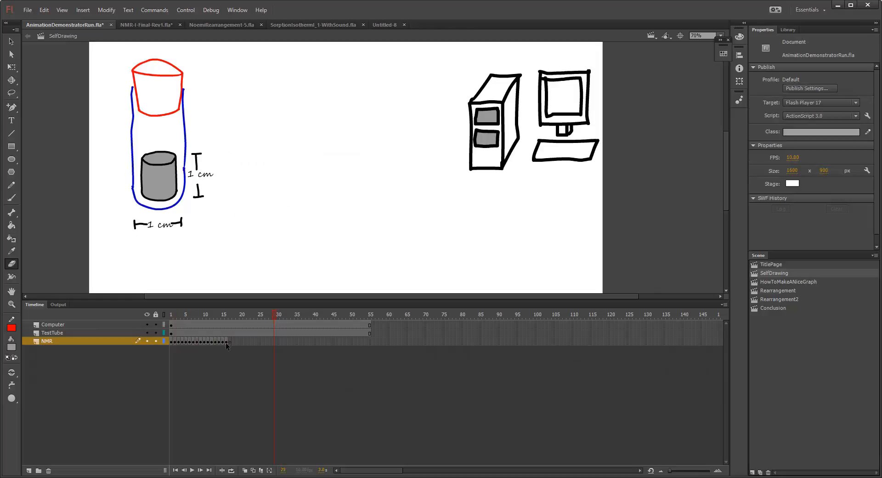
Step: Move the NMR layer's blank keyframe to frame 1 and play the animation
left_click(229, 341)
left_click_drag(188, 341, 169, 344)
key("Return")
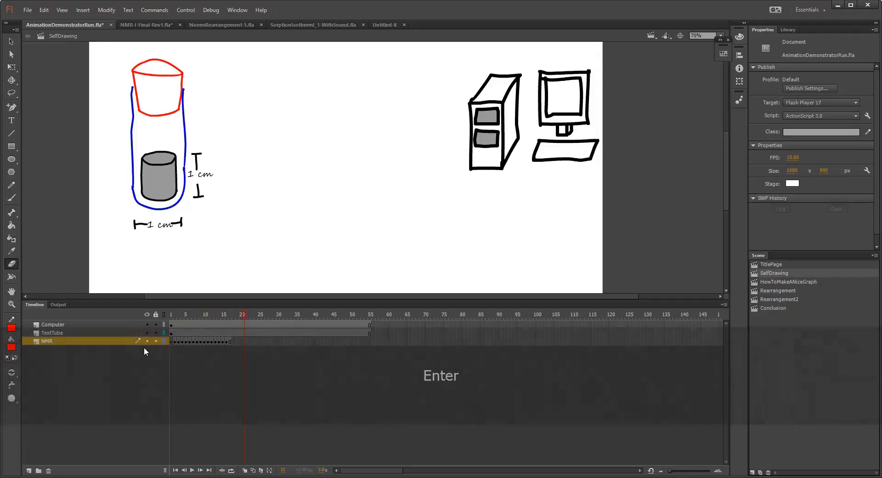
left_click(172, 342)
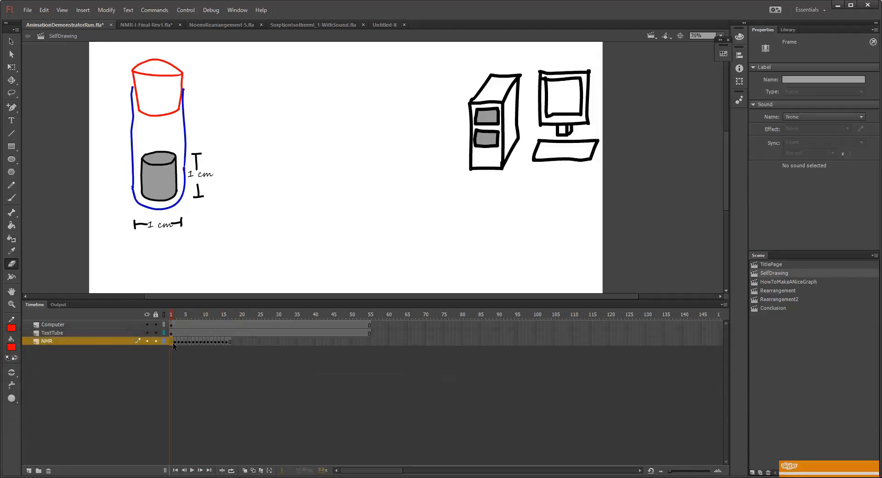
Step: Move the Computer layer's frame span to start at frame 18 and the TestTube span to start at frame 32
left_click(183, 323)
double_click(178, 324)
mouse_move(181, 325)
left_mouse_down()
mouse_move(255, 322)
mouse_move(244, 323)
left_mouse_up()
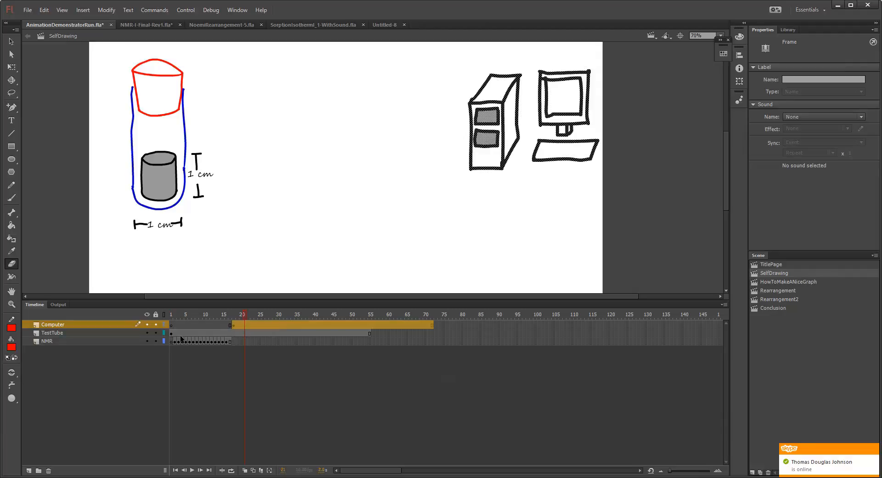
left_click_drag(179, 337, 291, 330)
Step: Extend the Computer, TestTube and NMR layers with frames up to frame 87
left_click(436, 341)
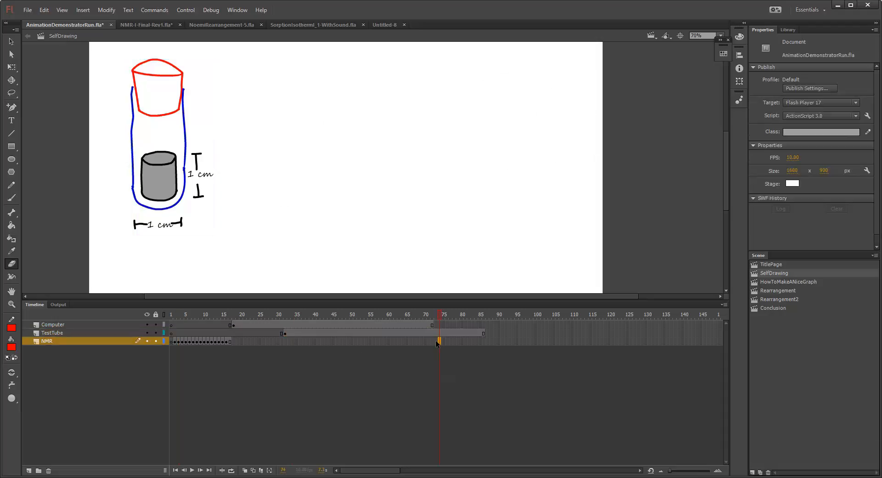
left_click(482, 325)
left_click(484, 339, "shift")
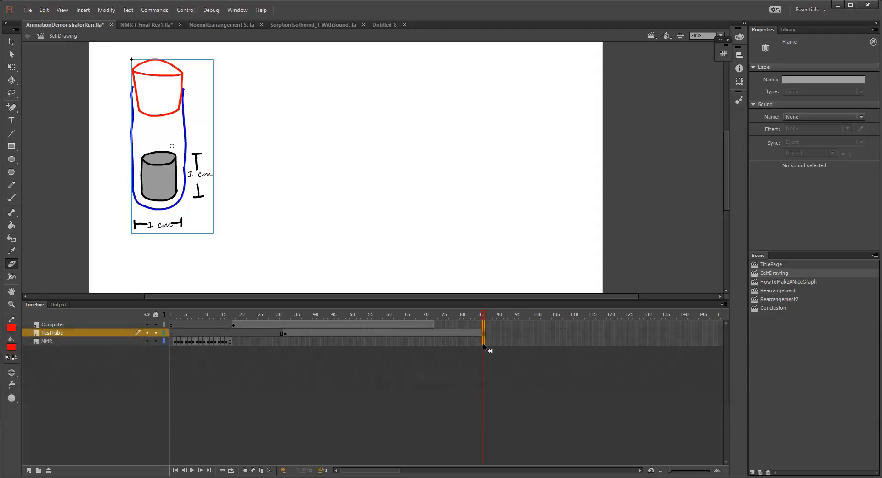
key("F5")
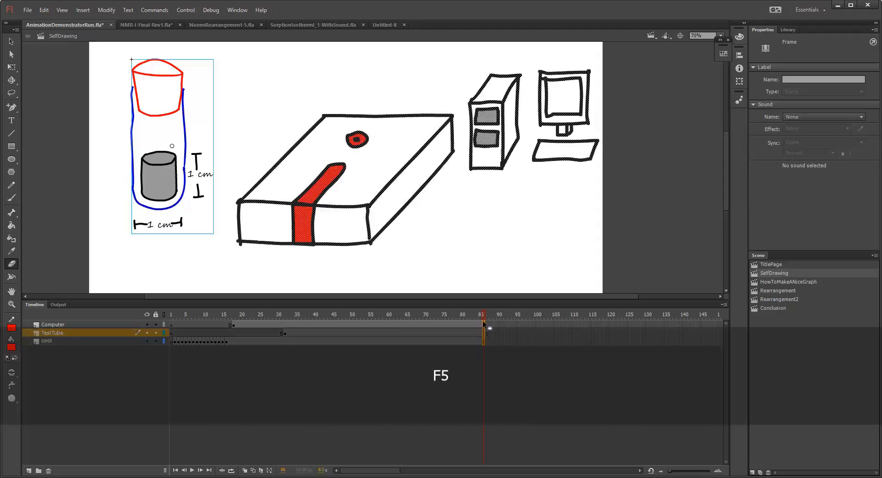
left_click(487, 339)
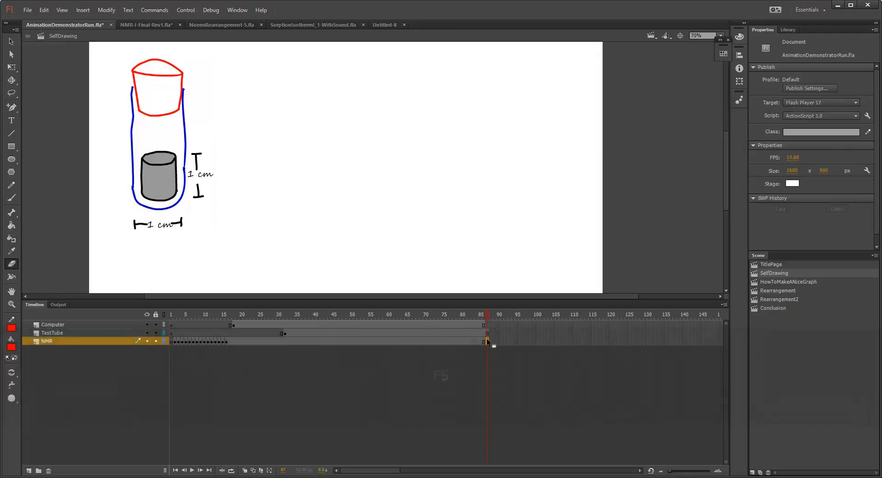
key("F5")
left_click(487, 325)
key("F5")
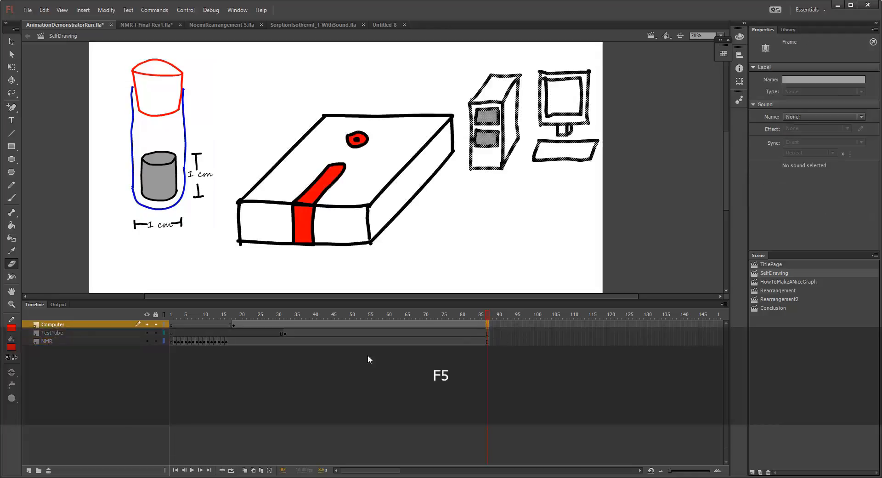
Step: Play the scene from frame 1 to check when each drawing appears, and stop the playback
left_click(175, 316)
left_click(170, 316)
key("Return")
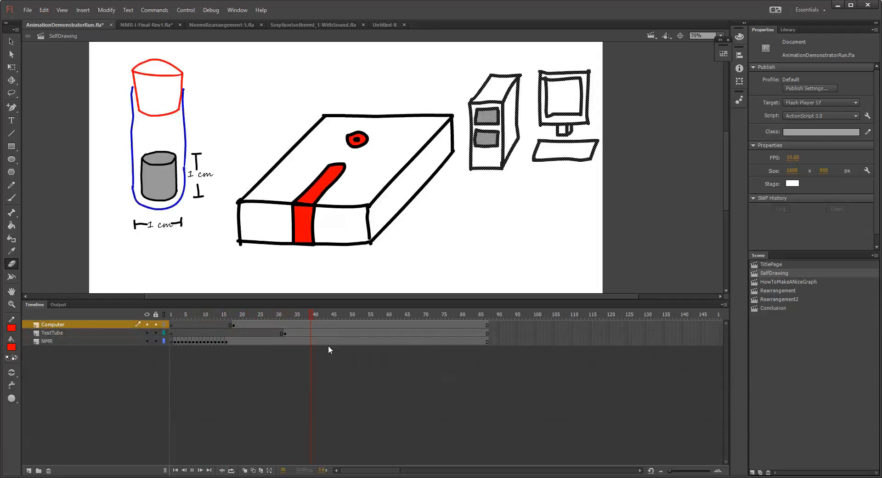
key("Return")
Step: Select individual shapes of the test tube drawing to check how it is composed, and clear the selection
left_click(11, 42)
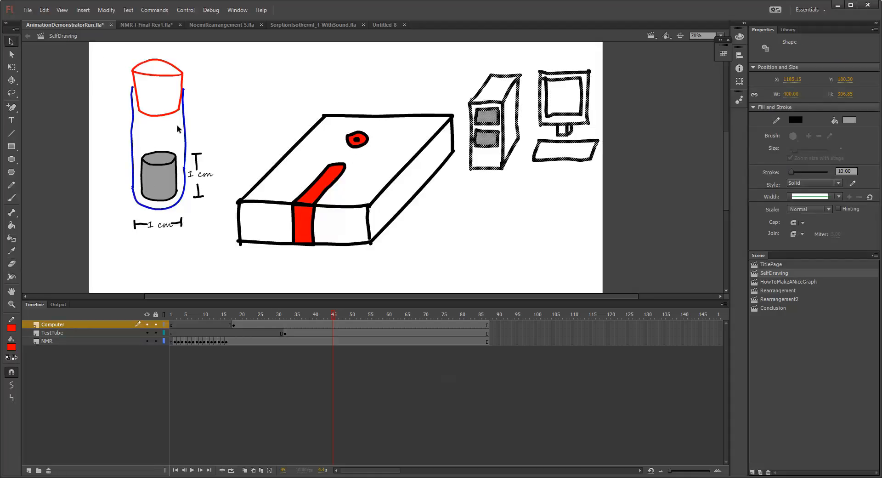
left_click(189, 137)
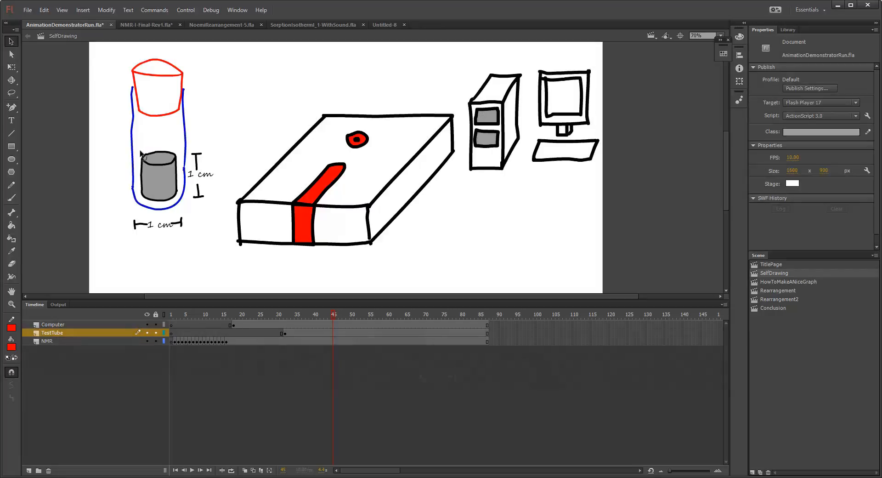
left_click(134, 183)
left_click(150, 183)
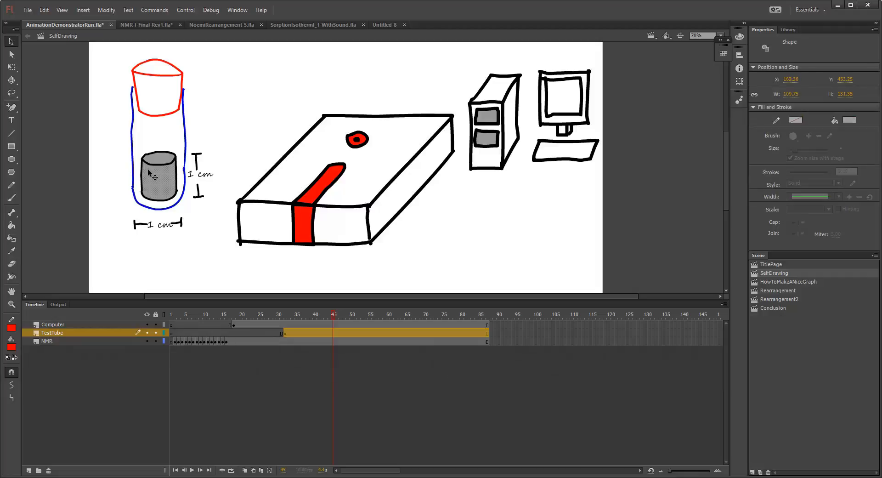
left_click(133, 150)
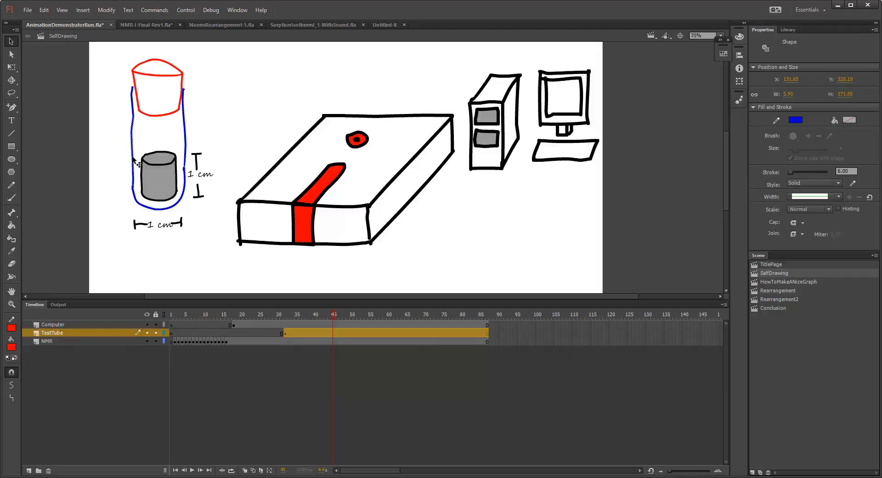
left_click(117, 197)
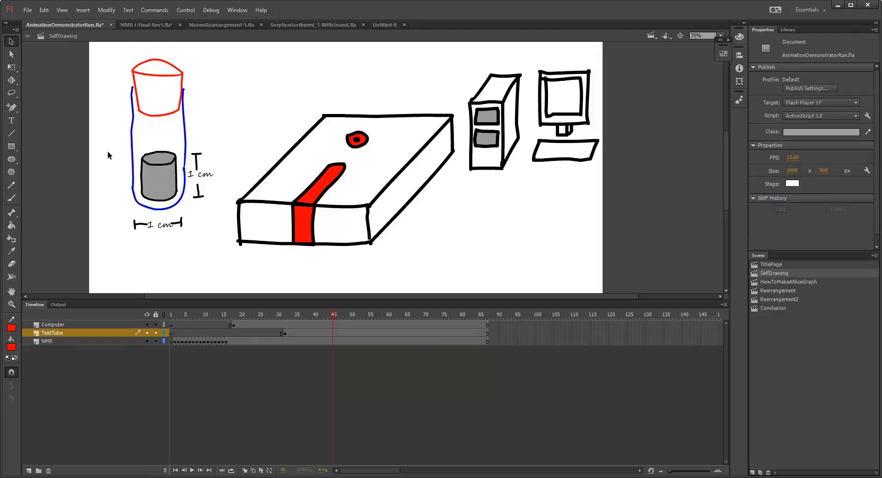
Step: Select the whole test tube drawing with its 1 cm labels and convert it to a movie clip symbol named TestTube2
mouse_move(106, 48)
left_mouse_down()
mouse_move(151, 112)
mouse_move(221, 254)
left_mouse_up()
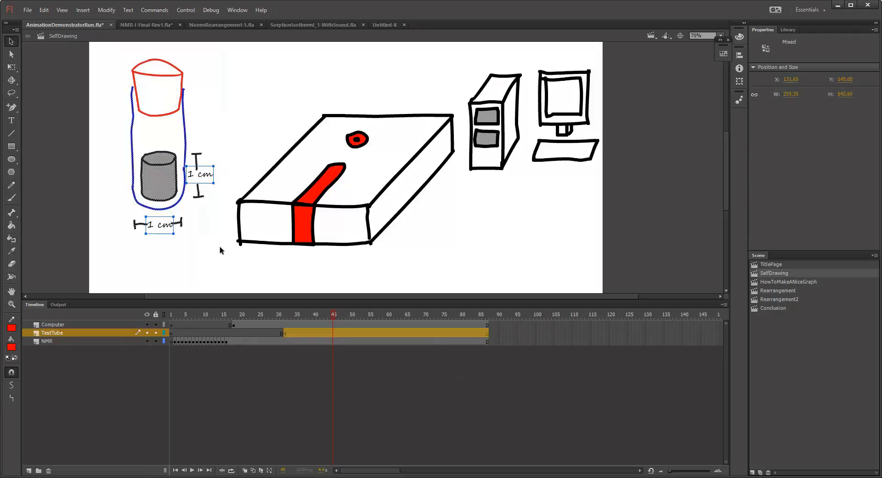
key("F8")
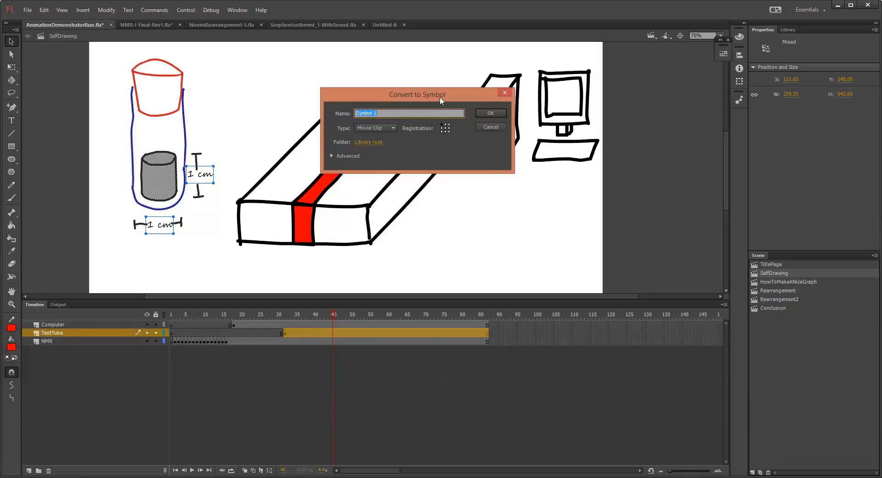
type("TestTube")
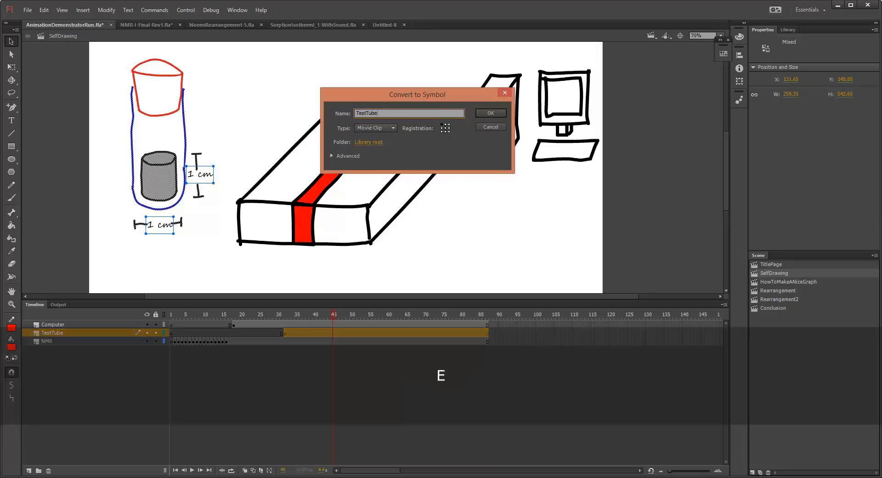
key("Return")
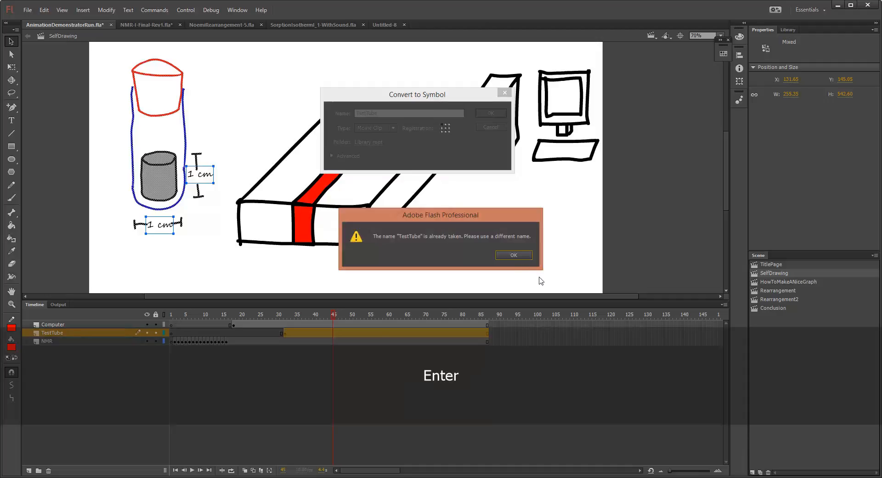
left_click(514, 256)
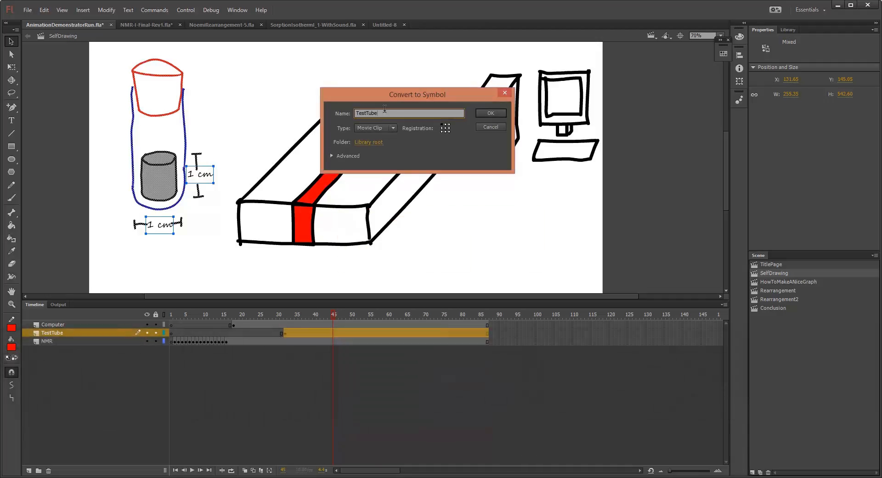
type("2")
key("Return")
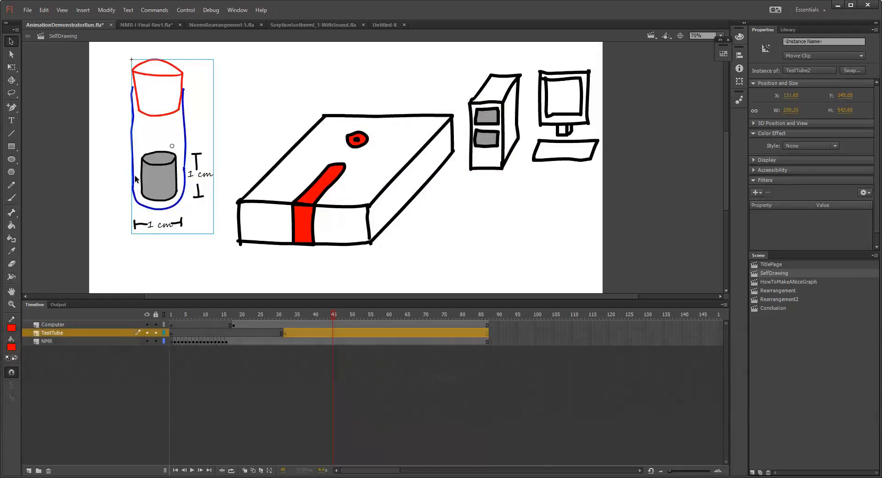
Step: Apply a motion tween to the TestTube layer's frame span that contains the TestTube2 symbol
left_click(156, 242)
left_click(162, 207)
left_click(83, 10)
left_click(367, 410)
left_click(292, 333)
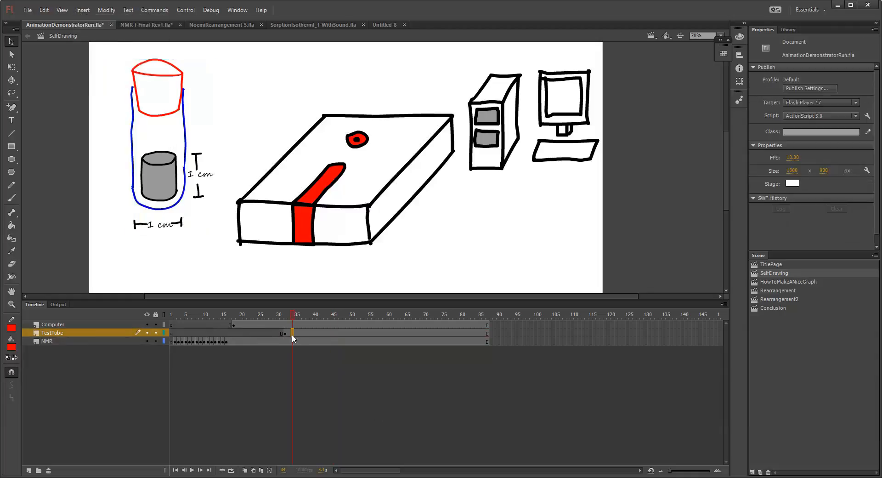
left_click(77, 10)
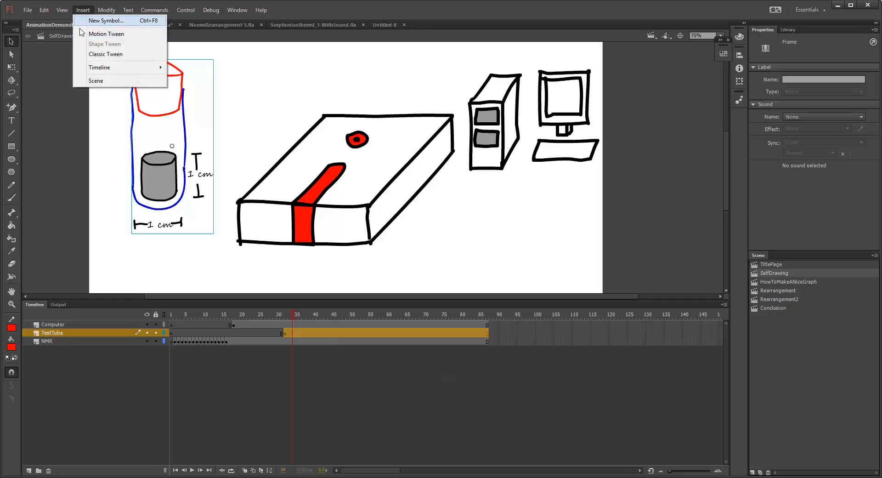
left_click(84, 37)
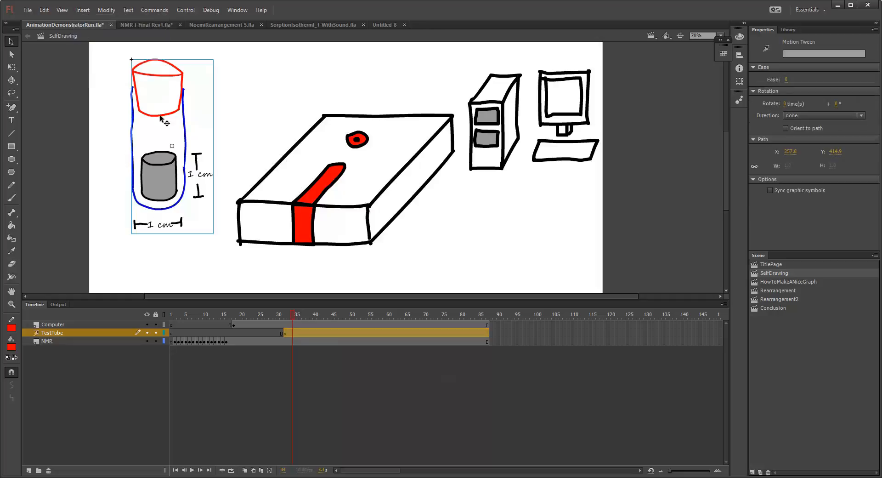
left_click(282, 395)
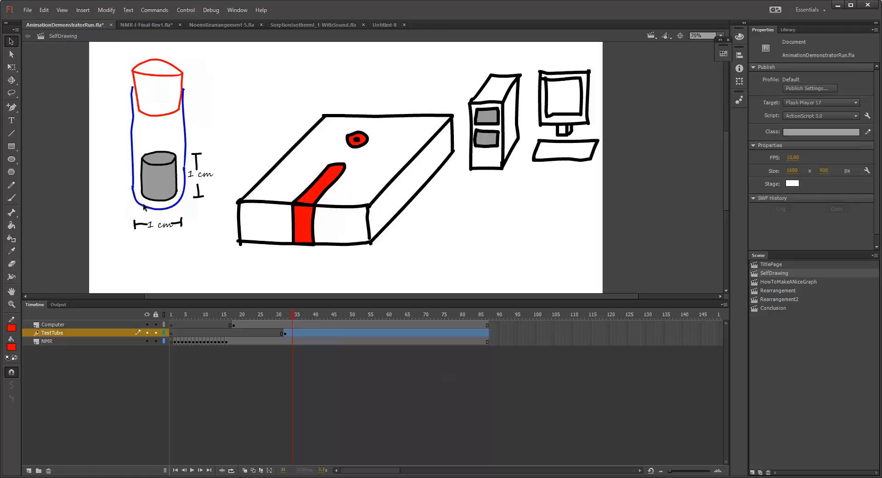
Step: Insert a TestTube keyframe at frame 45, shrink the tube proportionally about its center to roughly a tenth of its size, and preview the shrinking
left_click(135, 82)
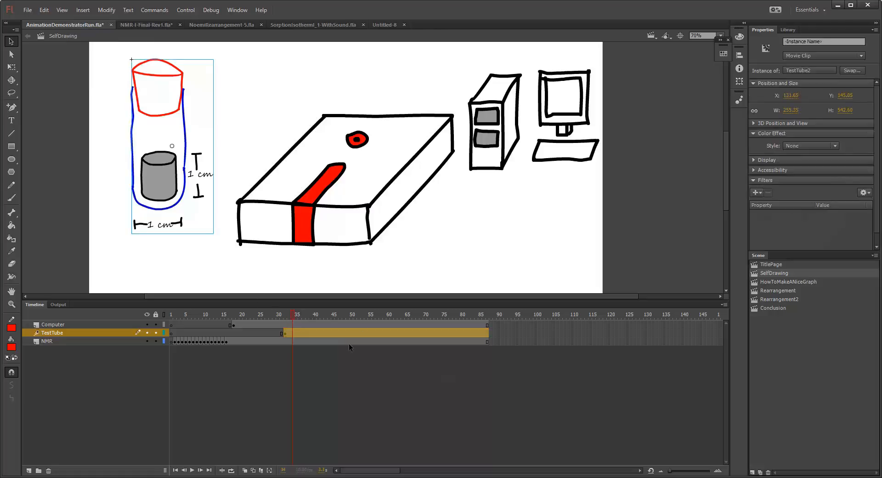
left_click(334, 330)
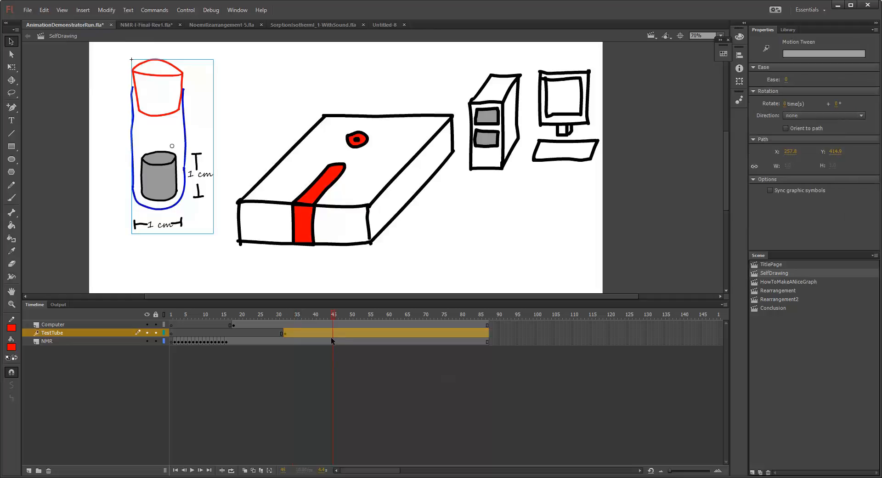
key("F6")
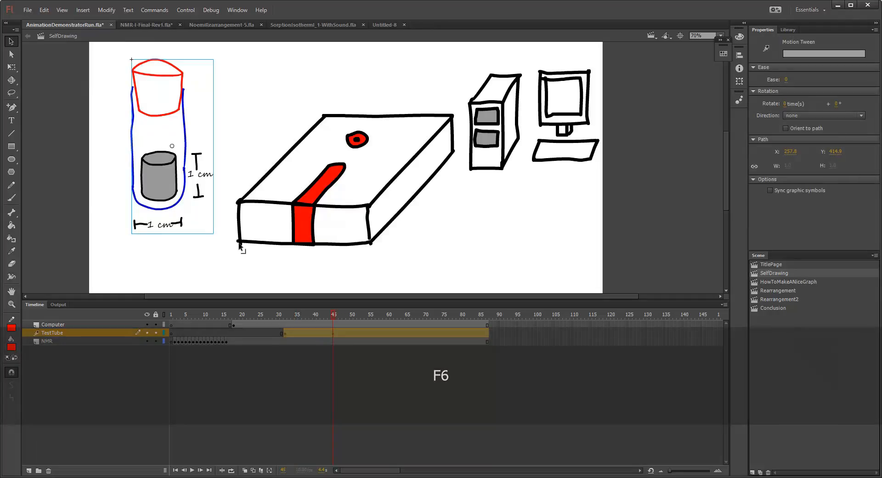
left_click(12, 66)
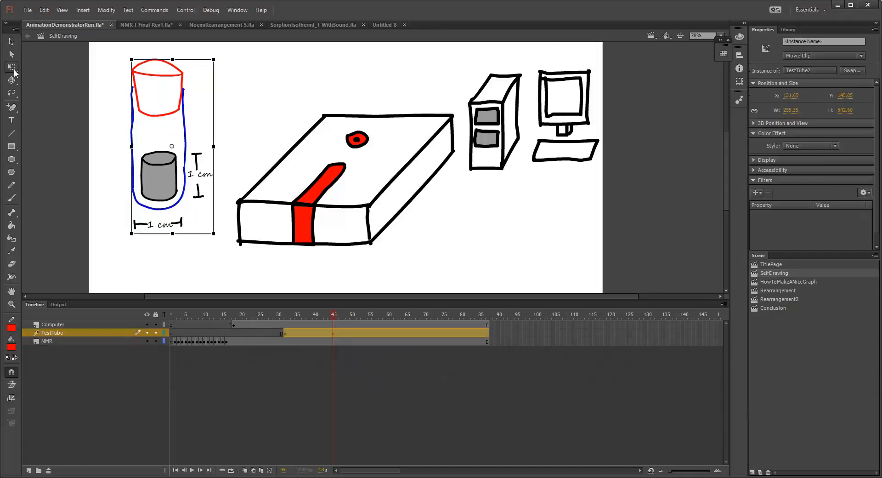
key("shift")
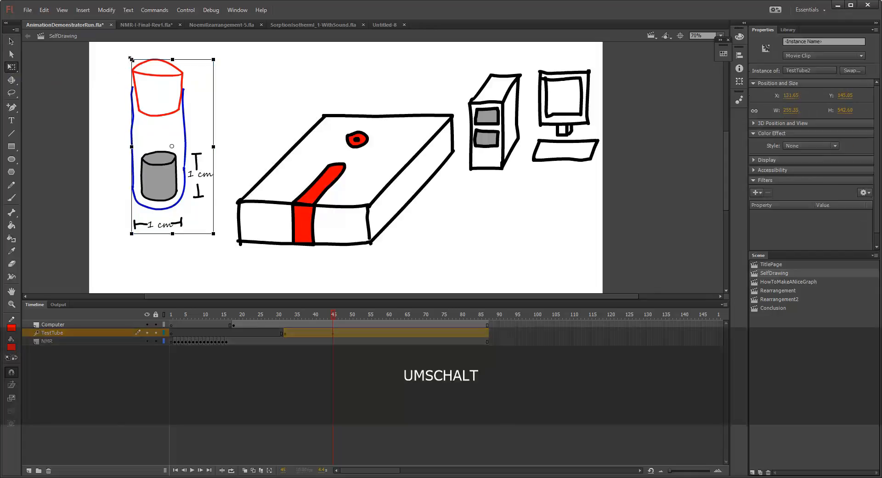
left_click_drag(132, 60, 146, 137)
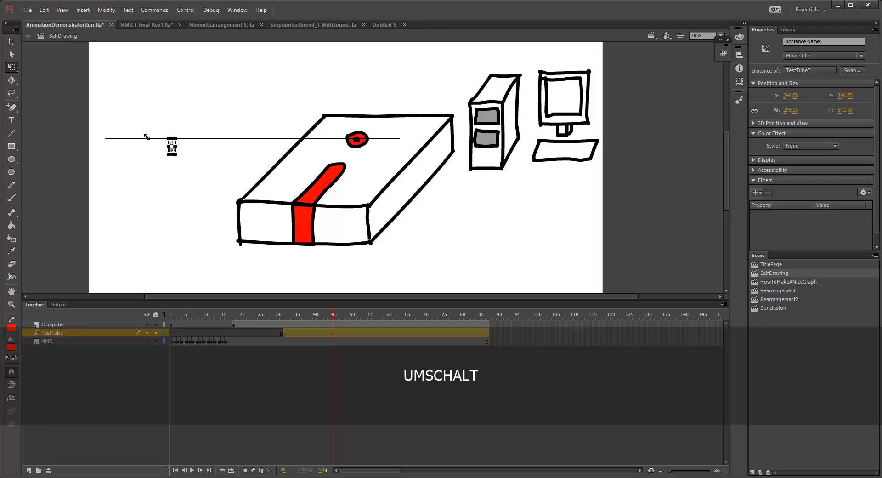
left_click_drag(147, 137, 147, 137)
left_click(148, 154)
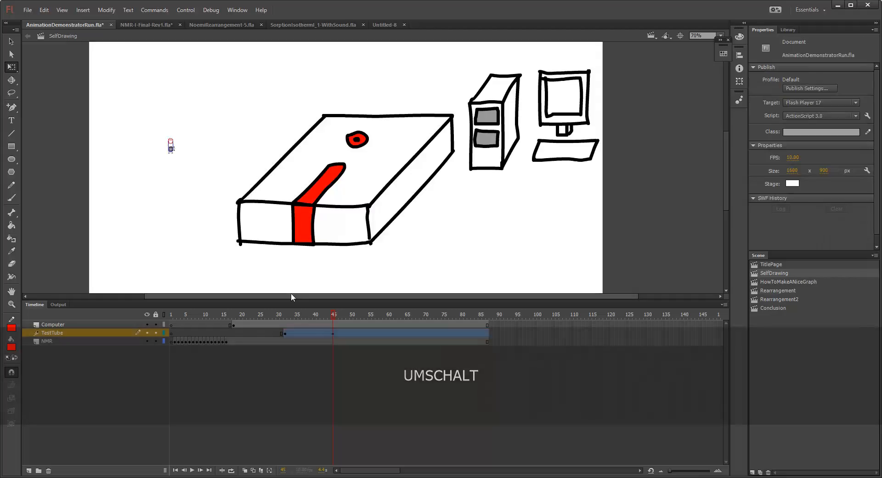
left_click_drag(334, 316, 288, 316)
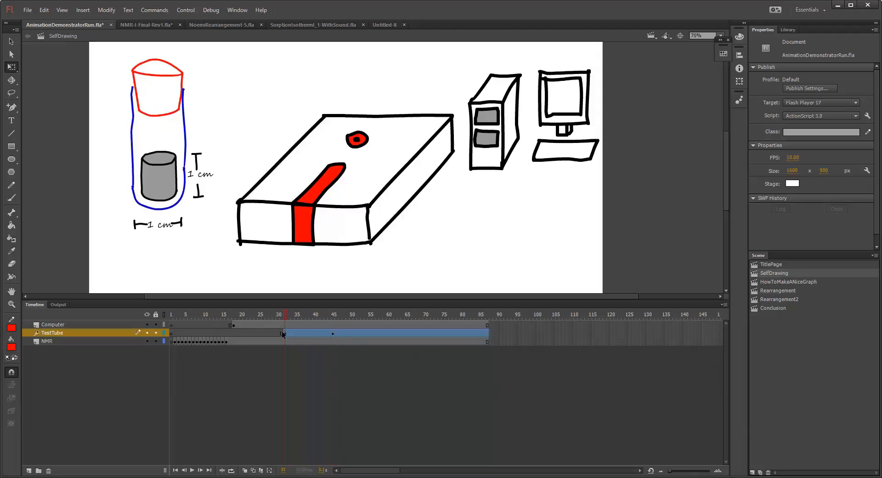
key("Return")
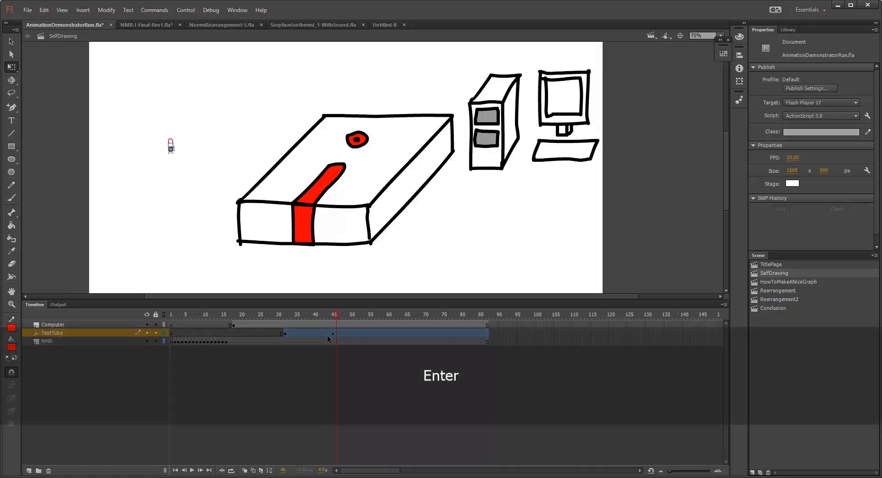
Step: Insert a TestTube keyframe at frame 60, move the small tube about 580 px across onto the NMR box's red circle, and preview the motion
left_click(390, 330)
left_click(380, 330)
left_click(387, 333)
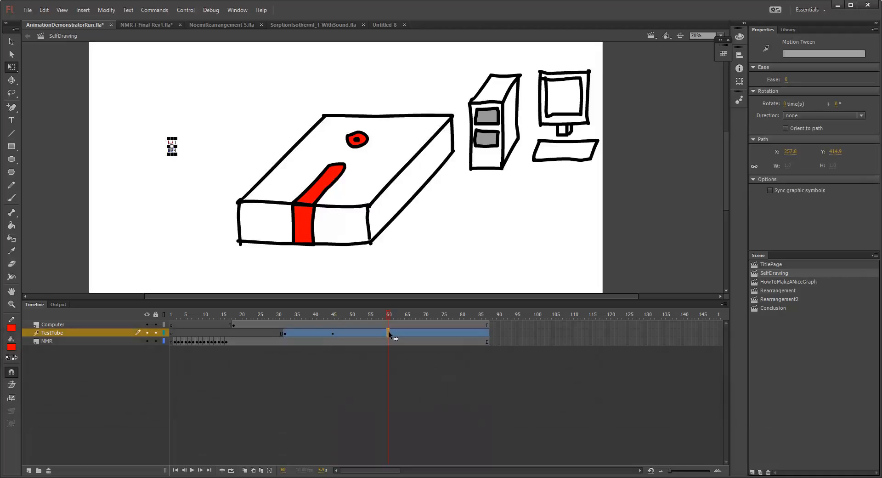
key("F6")
key("shift+Right")
key("shift+Right")
key("shift+Right")
key("shift+Right")
key("shift+Right")
key("shift+Right")
key("shift+Right")
key("shift+Right")
key("shift+Right")
key("shift+Right")
key("shift+Right")
key("shift+Right")
key("shift+Right")
key("shift+Right")
key("shift+Right")
key("shift+Right")
key("shift+Right")
key("shift+Right")
key("shift+Right")
key("shift+Right")
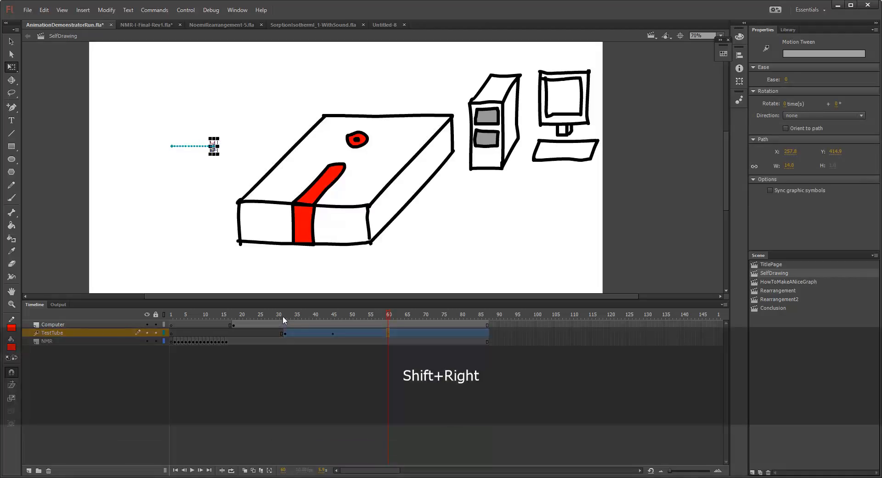
key("shift+Right")
key("shift+Right")
key("shift+Right")
key("shift+Right")
key("shift+Right")
key("shift+Right")
key("shift+Right")
key("shift+Right")
key("shift+Right")
key("shift+Right")
key("shift+Right")
key("shift+Right")
key("shift+Right")
key("shift+Right")
key("shift+Right")
key("shift+Right")
key("shift+Right")
key("shift+Right")
key("shift+Right")
key("shift+Right")
key("shift+Up")
key("shift+Left")
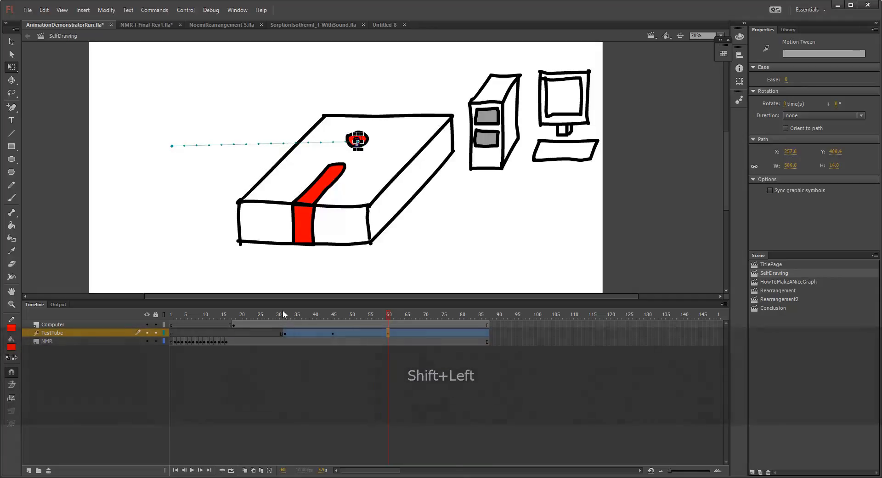
key("Return")
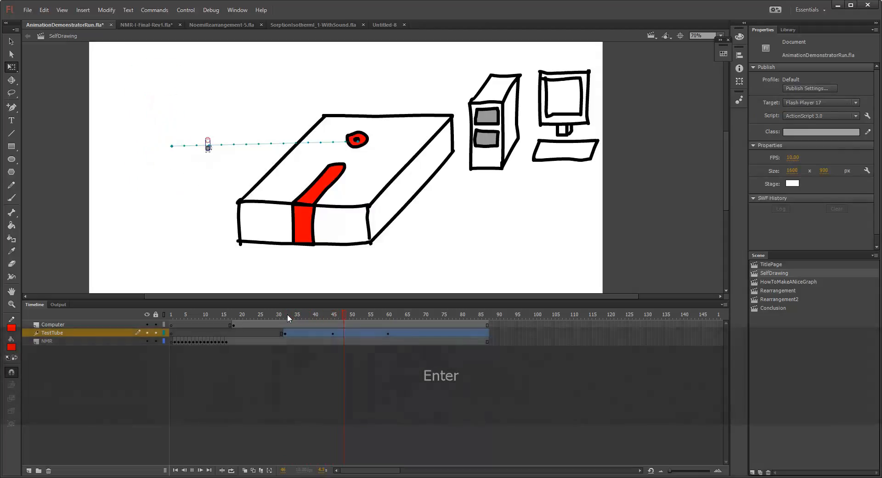
key("Return")
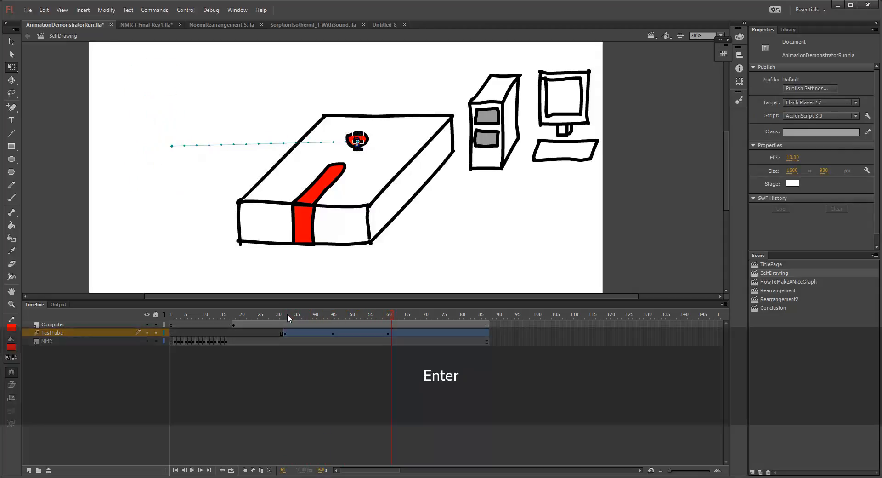
Step: Insert a TestTube keyframe at frame 53 and raise the tube so the motion path peaks about 239 px above its start
left_click(363, 332)
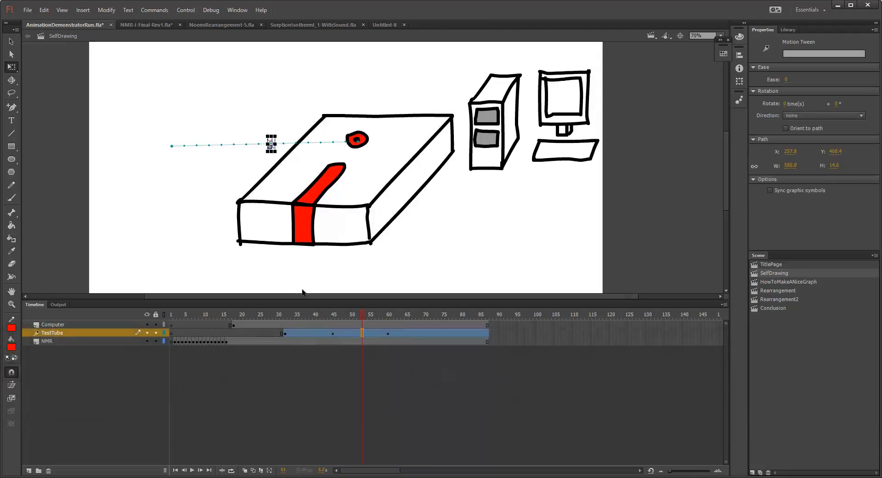
key("F6")
key("shift+Up")
key("shift+Up")
key("shift+Up")
key("shift+Up")
key("shift+Up")
key("shift+Up")
key("shift+Up")
key("shift+Up")
key("shift+Up")
key("shift+Up")
key("shift+Up")
key("shift+Up")
key("shift+Up")
key("shift+Up")
key("shift+Up")
key("shift+Up")
key("shift+Up")
key("shift+Up")
key("shift+Up")
key("shift+Up")
key("shift+Up")
key("shift+Up")
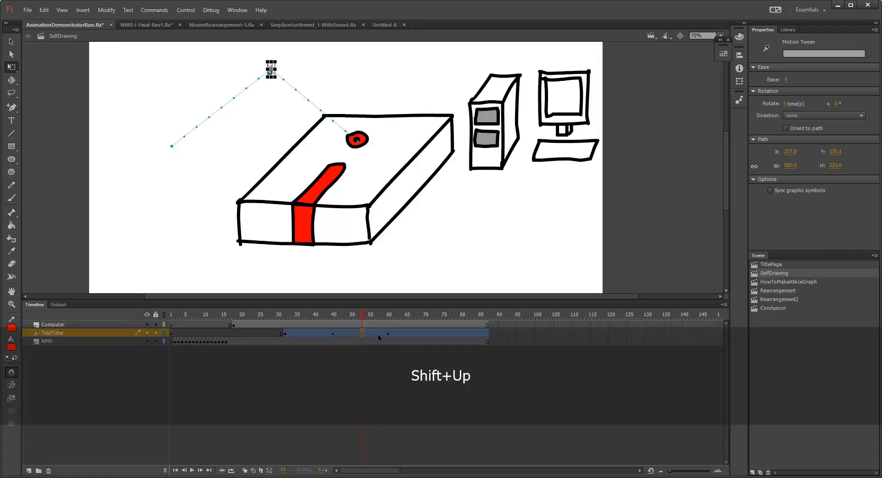
Step: Insert a TestTube keyframe at frame 57 and move the tube up and to the right until it sits directly above the red circle
left_click(378, 335)
key("F6")
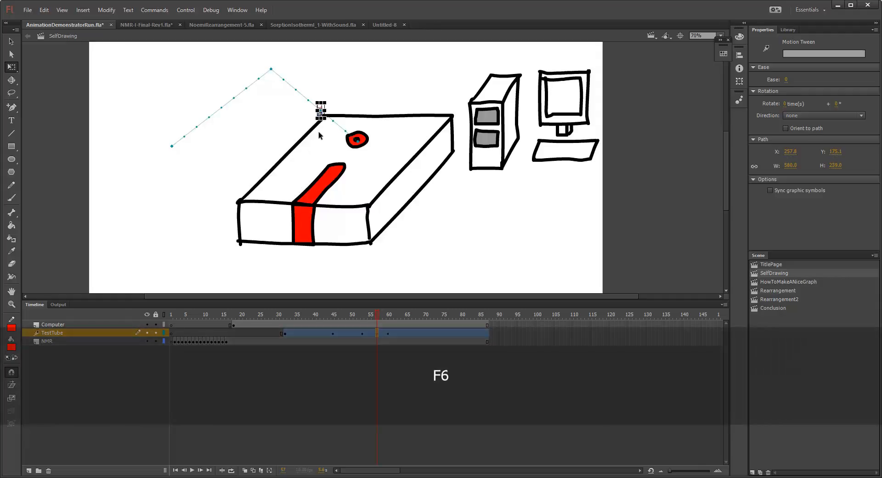
key("shift+Up")
key("shift+Up")
key("shift+Up")
key("shift+Up")
key("shift+Up")
key("shift+Right")
key("shift+Right")
key("shift+Right")
key("shift+Right")
key("shift+Right")
key("shift+Right")
key("shift+Right")
key("shift+Right")
key("shift+Right")
key("shift+Right")
key("shift+Right")
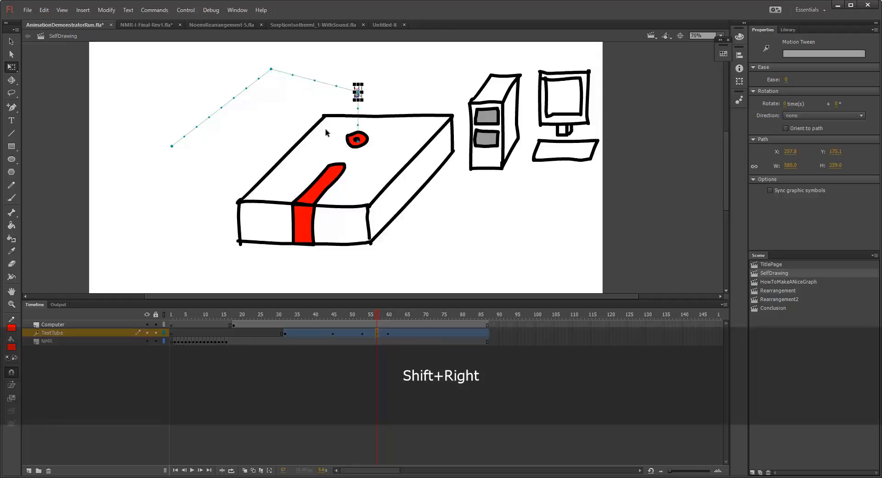
Step: Move the last two TestTube keyframes to frames 61 and 68, and play the tween to check the tube's descent
left_click(387, 330)
left_click(377, 333)
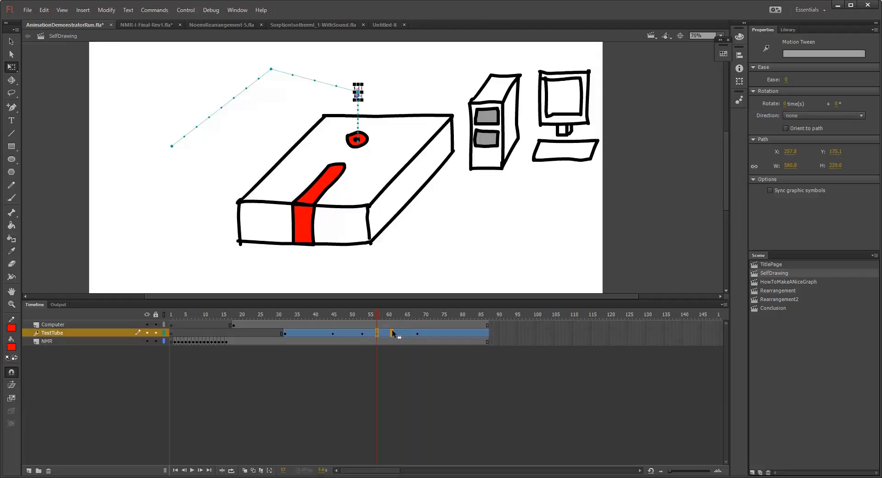
left_click(272, 318)
key("Return")
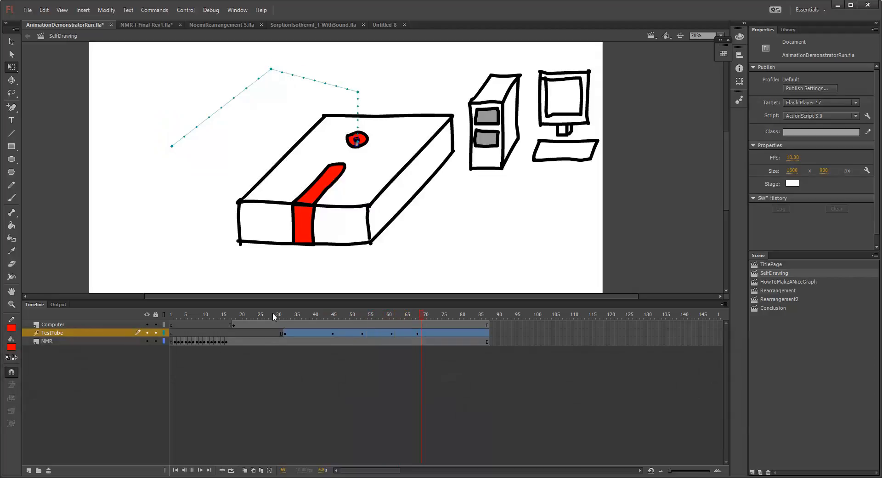
key("Return")
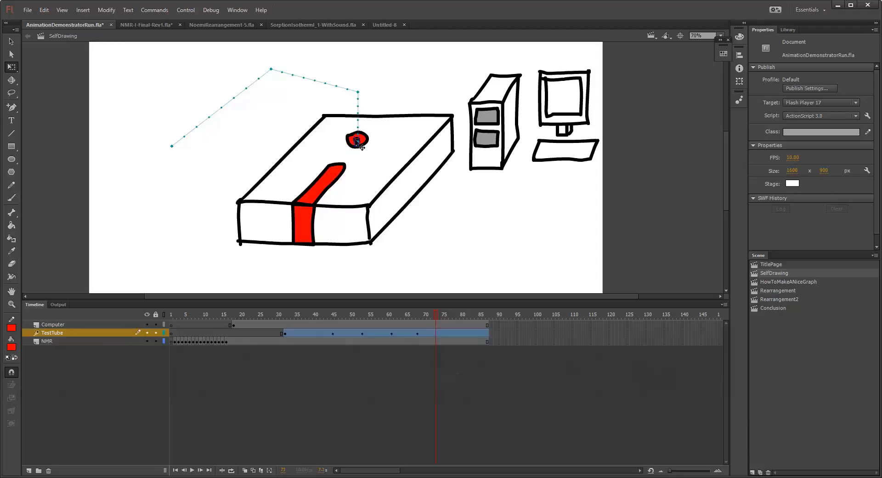
Step: Move the NMR layer above the TestTube layer so the box covers the tube, and play the scene from frame 1
left_click(47, 340)
left_click_drag(48, 338, 49, 328)
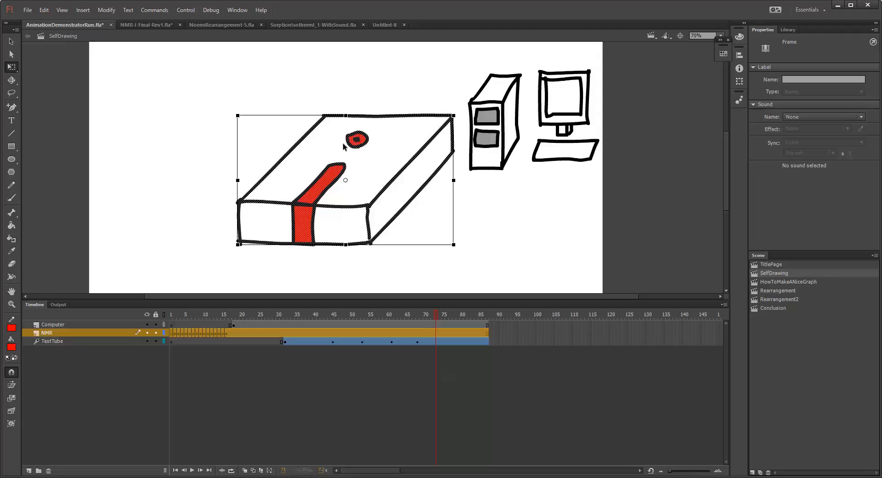
left_click(171, 314)
key("Return")
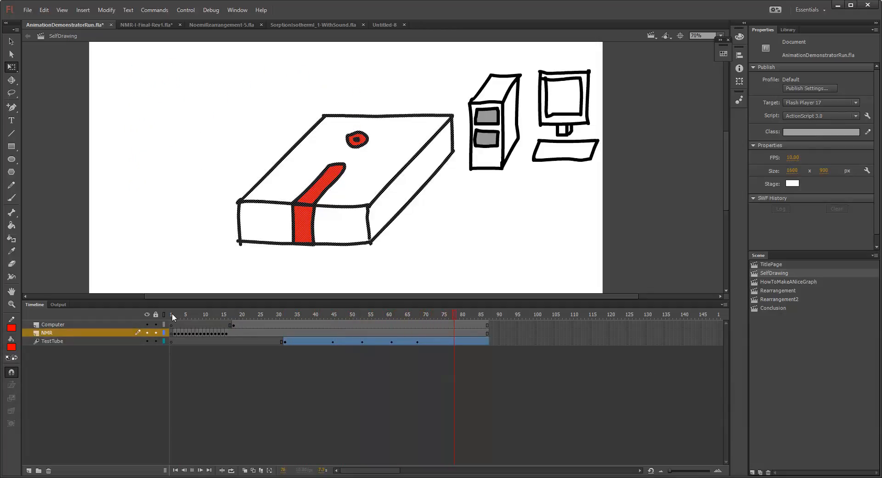
key("Return")
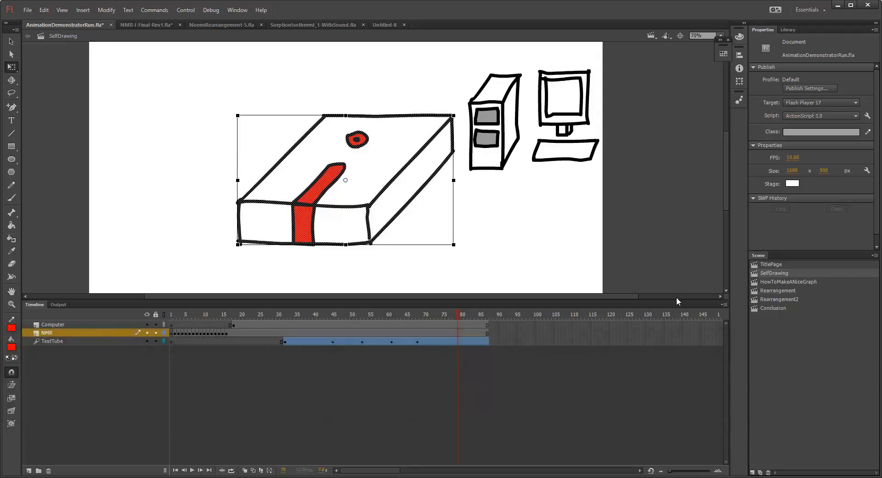
Step: In the HowToMakeANiceGraph scene, set the raw graph layer's type to Guide and add a new layer above it
left_click(762, 282)
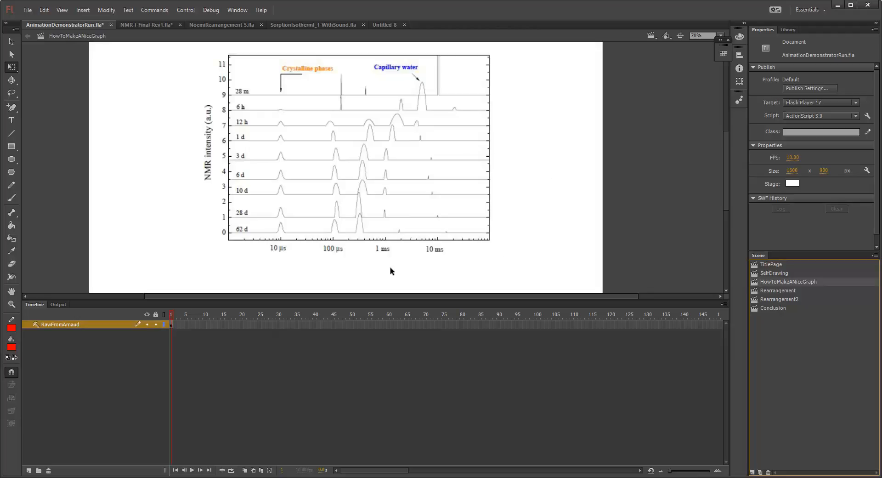
left_click_drag(354, 271, 334, 262)
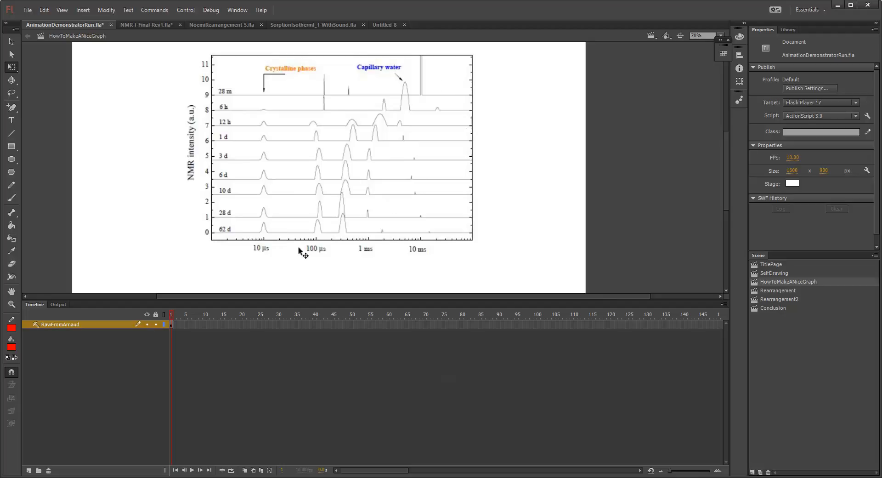
right_click(85, 329)
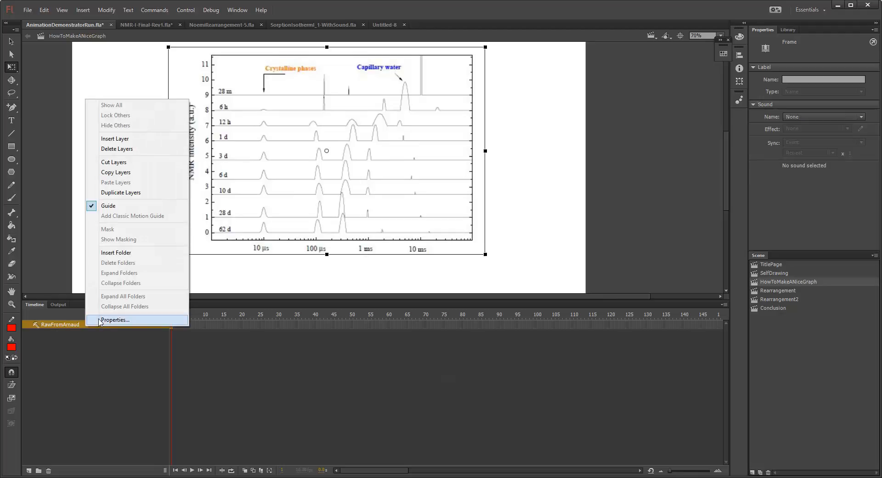
left_click(100, 322)
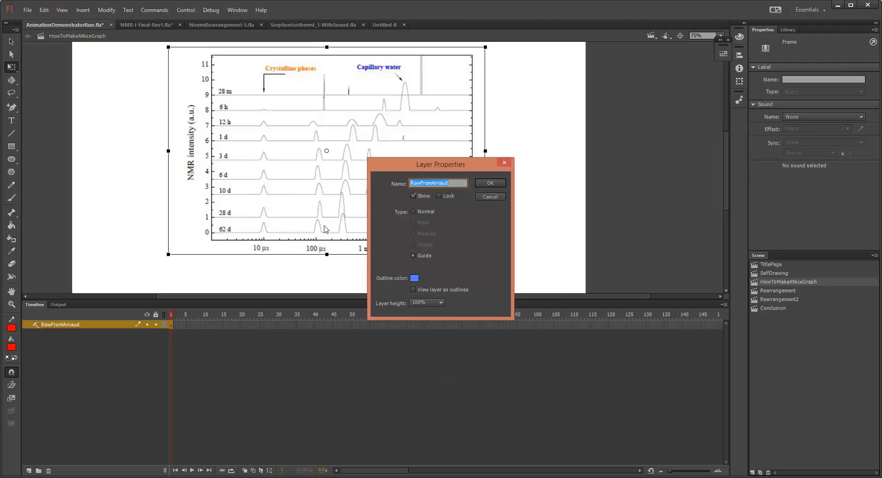
left_click(413, 256)
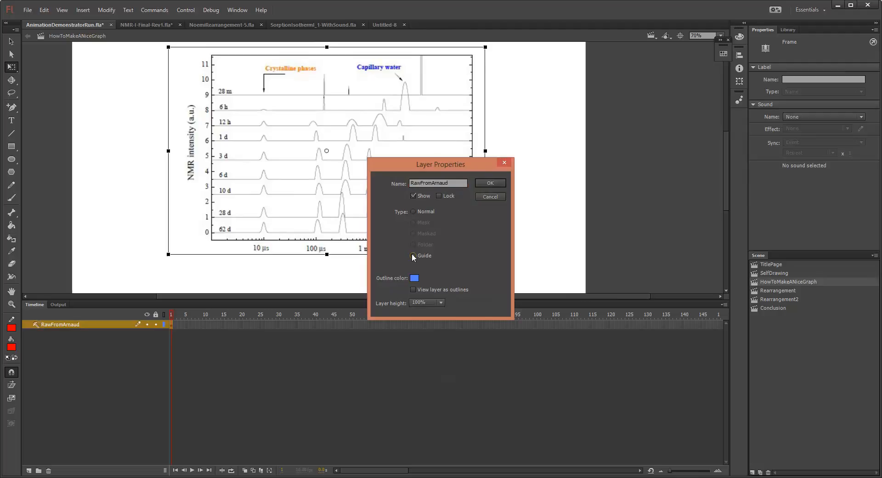
left_click(489, 183)
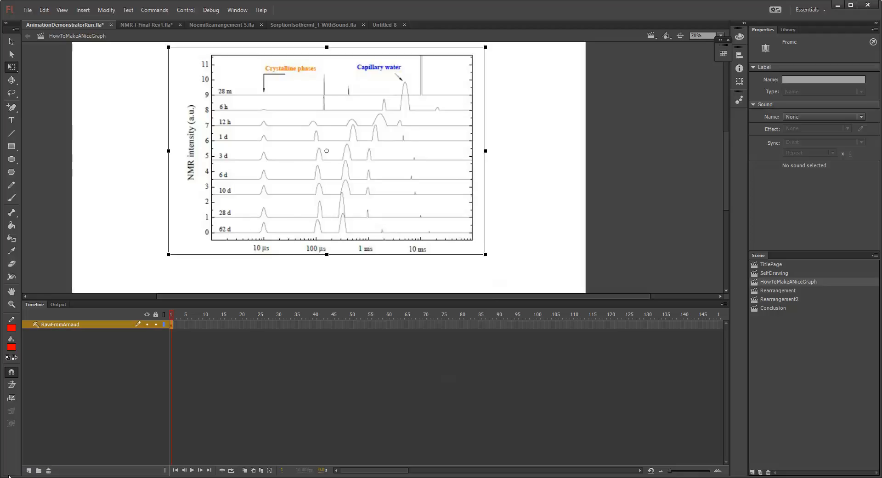
left_click(28, 470)
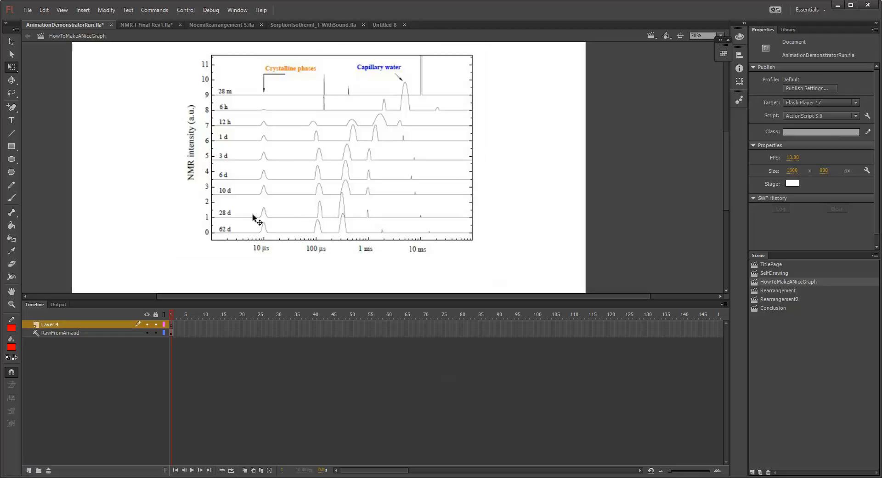
Step: Draw a straight Pen tool segment over the 28 d baseline, from the vertical axis to the foot of the first peak
scroll(256, 221, "up", 2, "ctrl")
left_click_drag(306, 232, 278, 192)
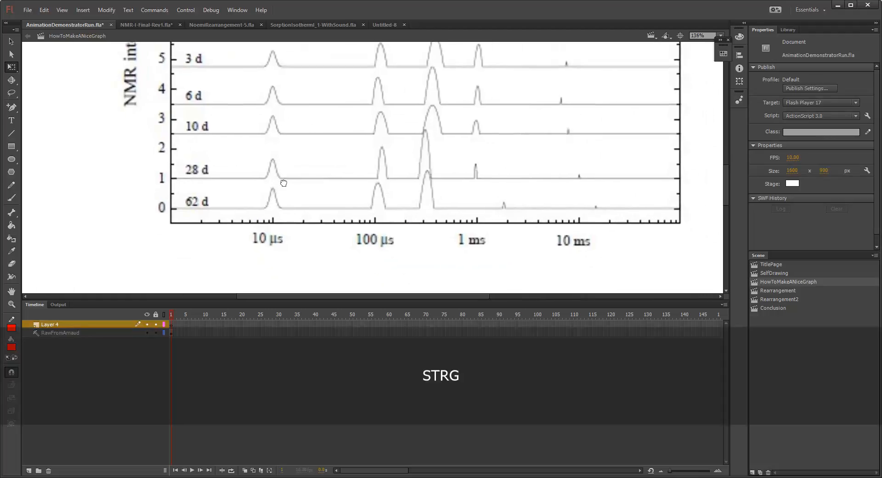
left_click(11, 109)
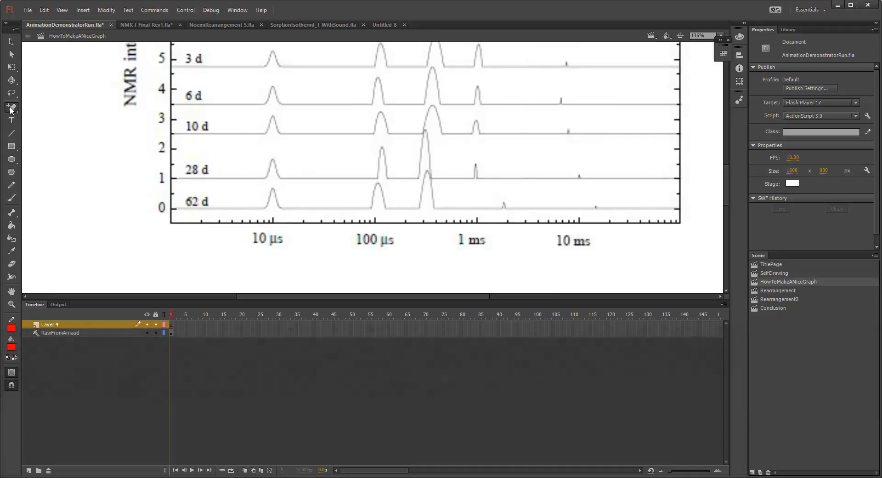
left_click(11, 109)
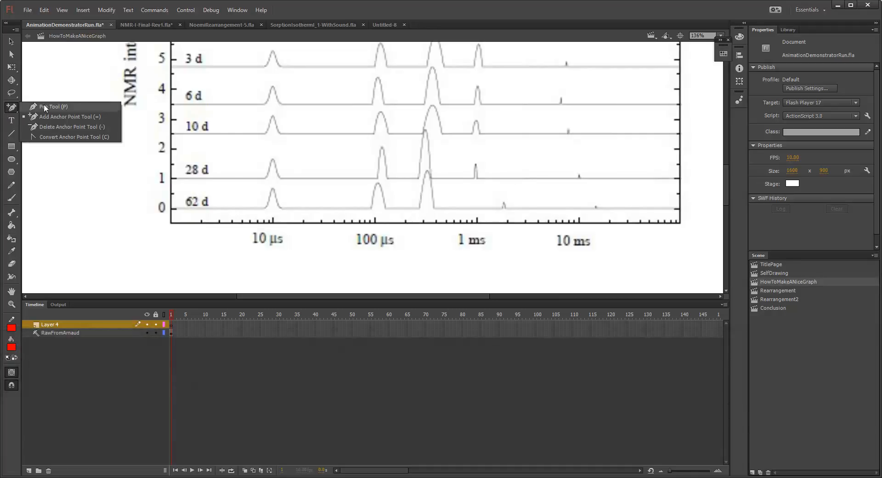
left_click(46, 108)
scroll(220, 201, "up", 2)
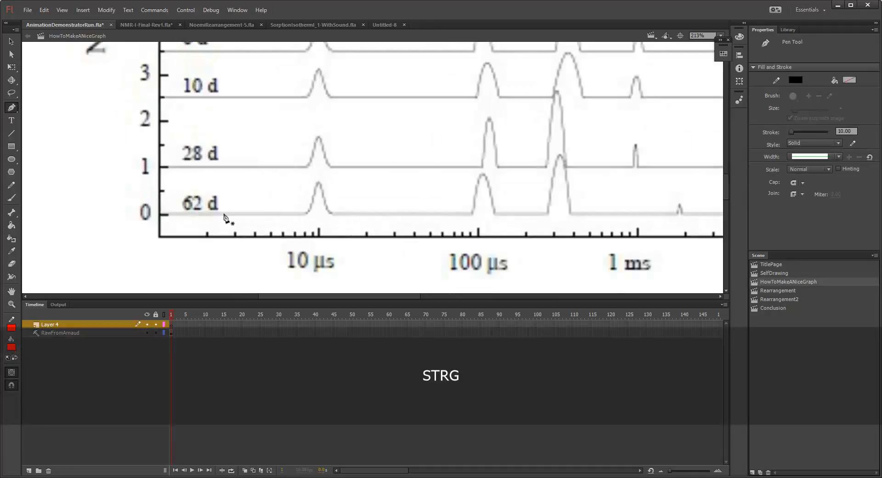
scroll(122, 121, "up", 2)
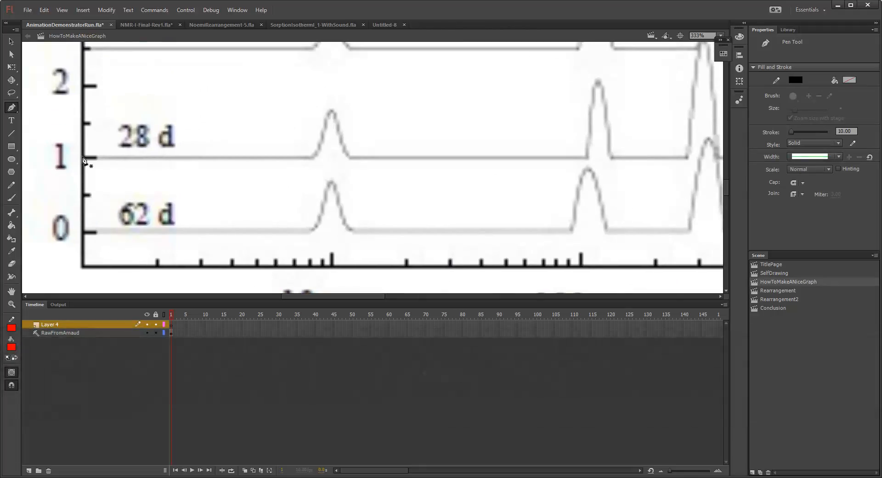
left_click(83, 157)
left_click(312, 157)
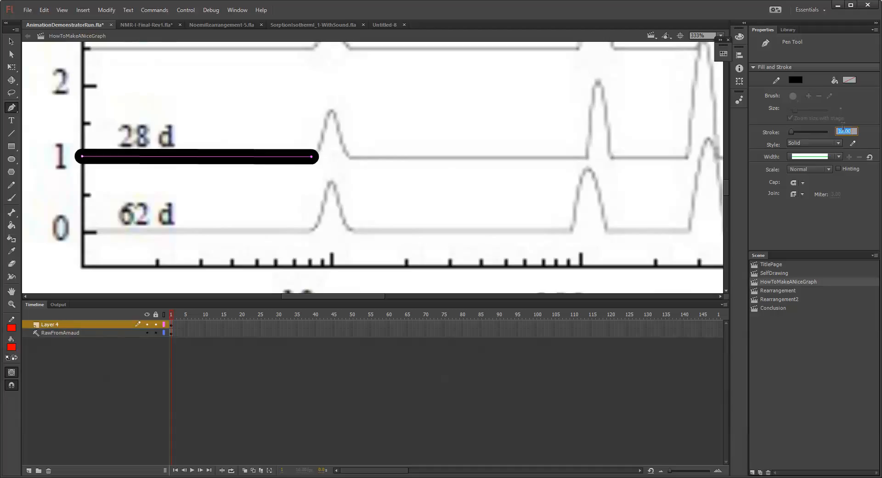
Step: Set the stroke height to 2 for both the Pen tool and the drawn baseline segment
left_click(846, 131)
type("2")
key("Return")
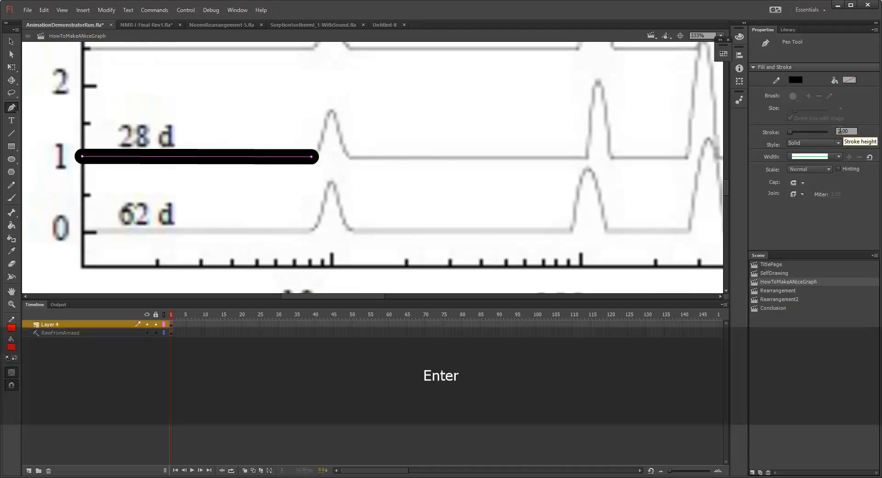
left_click(11, 41)
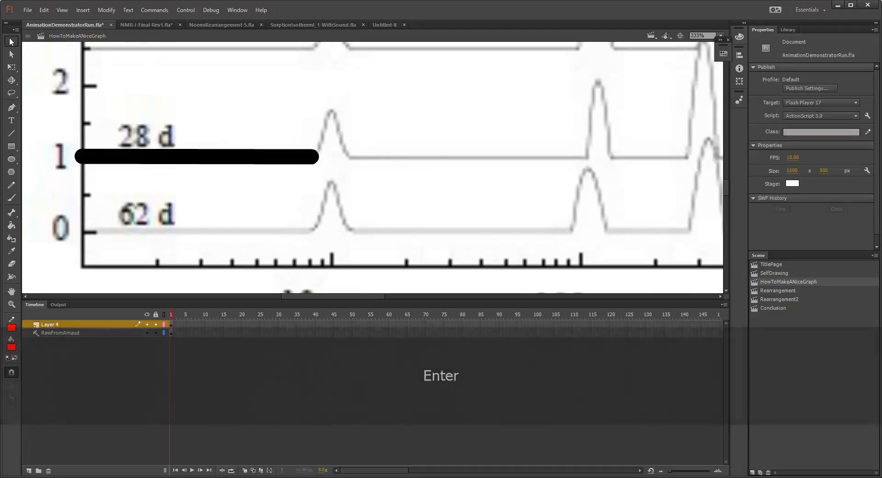
left_click(159, 156)
left_click(842, 171)
type("2")
key("Return")
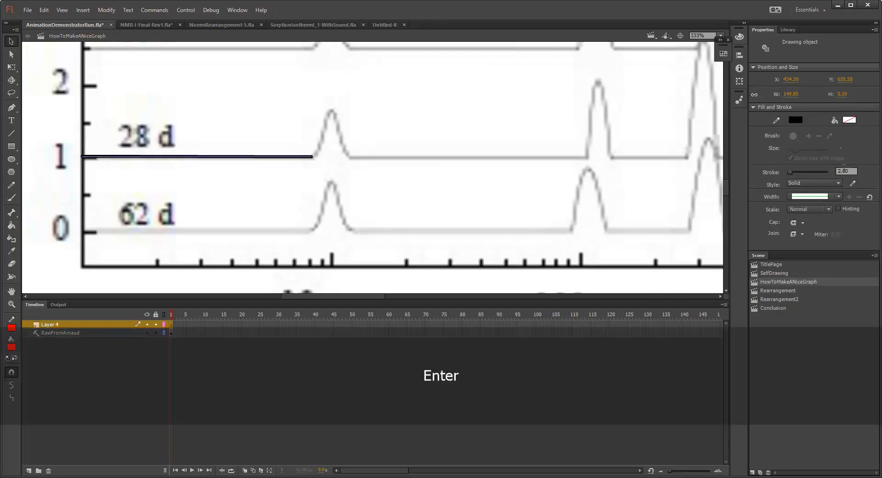
Step: Continue the 28 d path with the Pen tool, tracing the first peak at 10 µs with curved anchor points down to the baseline
scroll(199, 138, "up", 3, "ctrl")
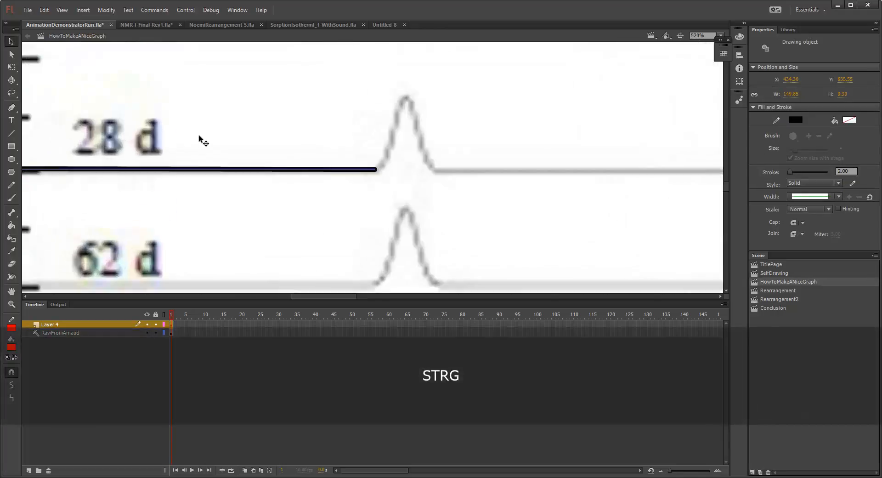
left_click(11, 107)
left_click(375, 171)
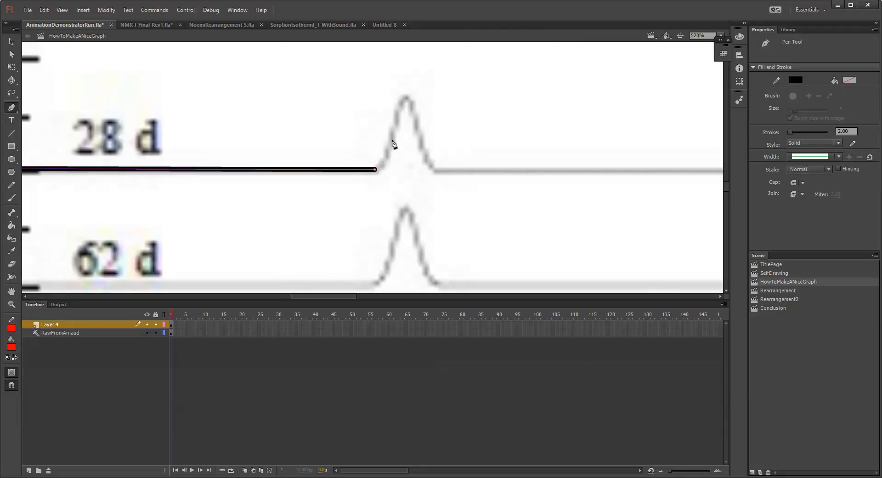
mouse_move(378, 170)
left_mouse_down()
mouse_move(389, 165)
mouse_move(395, 125)
left_mouse_up()
left_click_drag(416, 102, 415, 101)
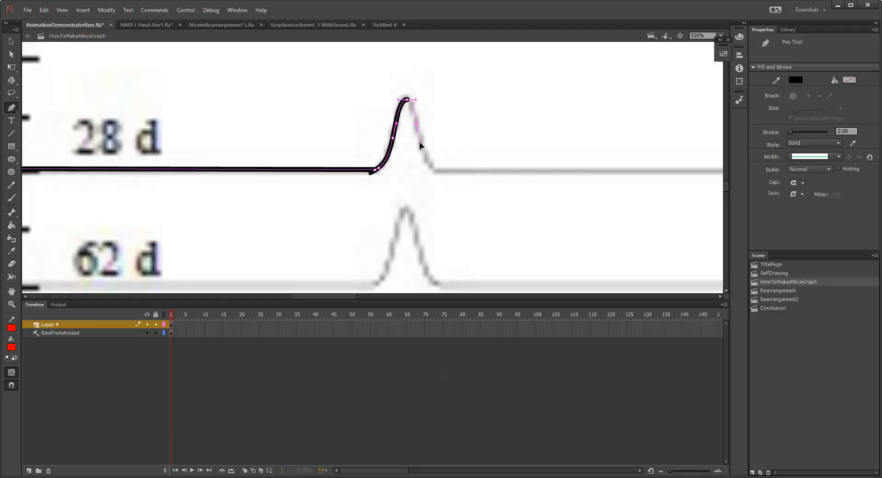
left_click_drag(421, 146, 420, 145)
left_click(435, 172)
Step: Trace the 28 d baseline from the first peak to the foot of the second peak near 100 µs
scroll(381, 177, "right", 5)
scroll(335, 170, "down", 1)
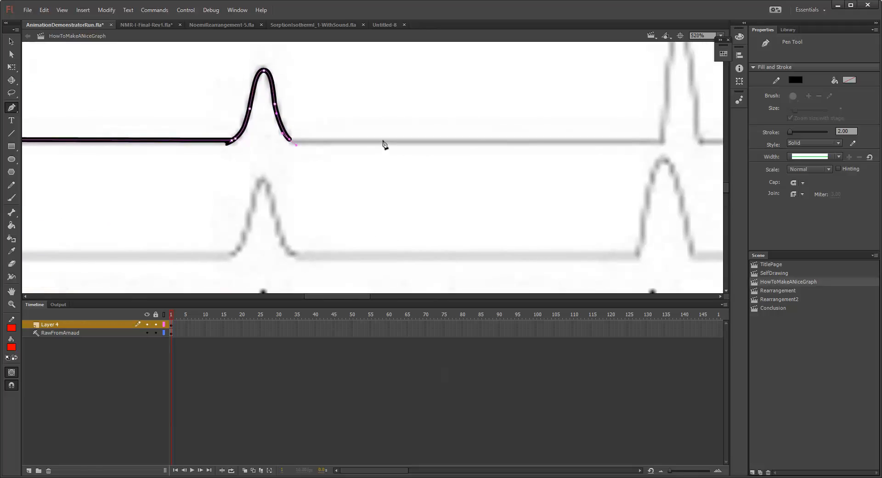
left_click(385, 145)
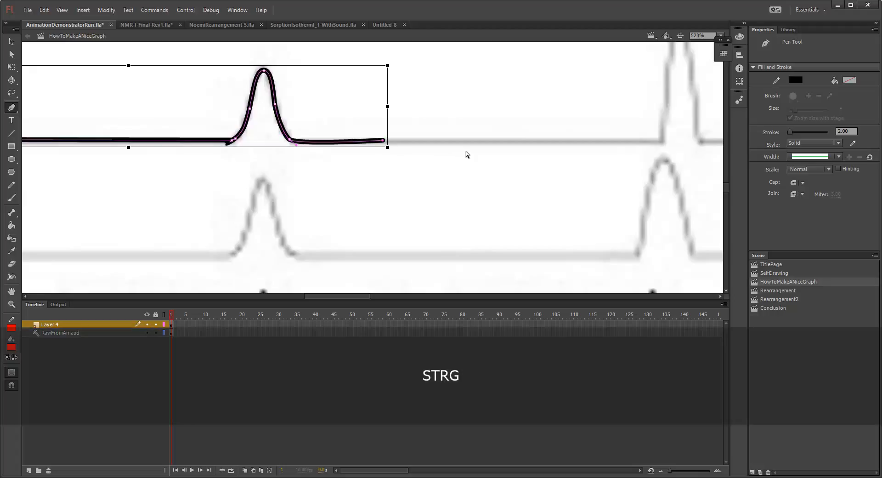
key("ctrl+z")
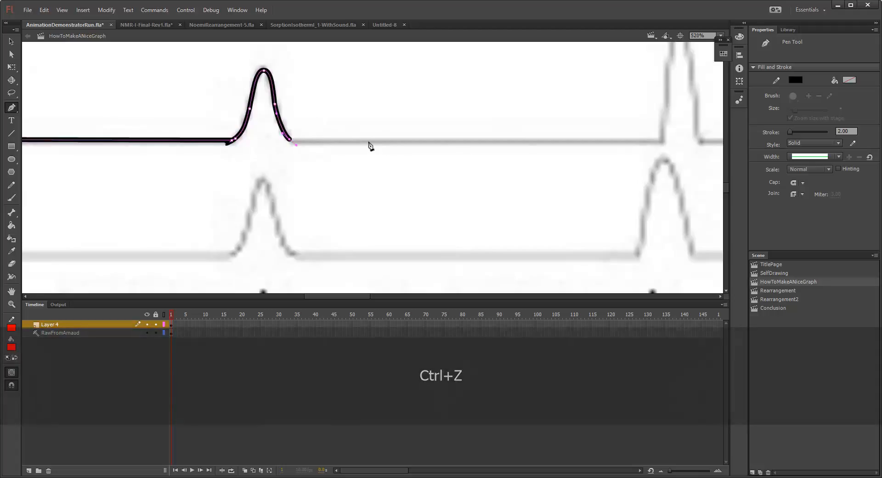
left_click(370, 143)
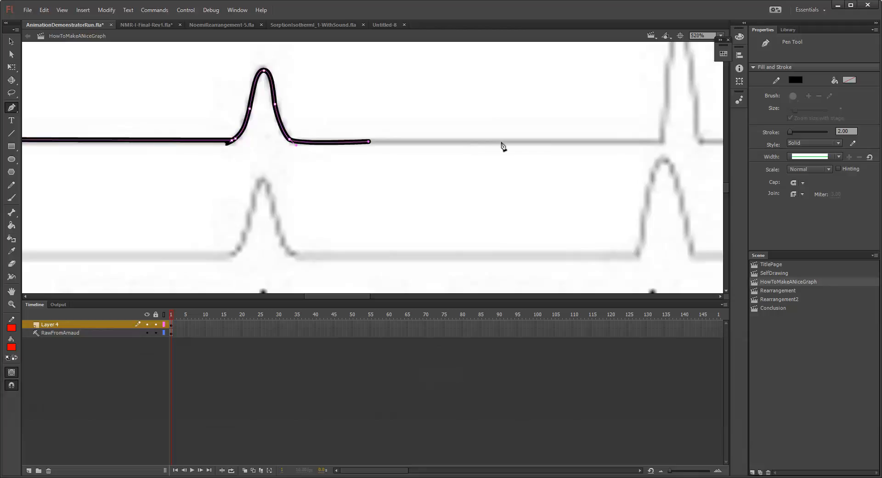
left_click(501, 143)
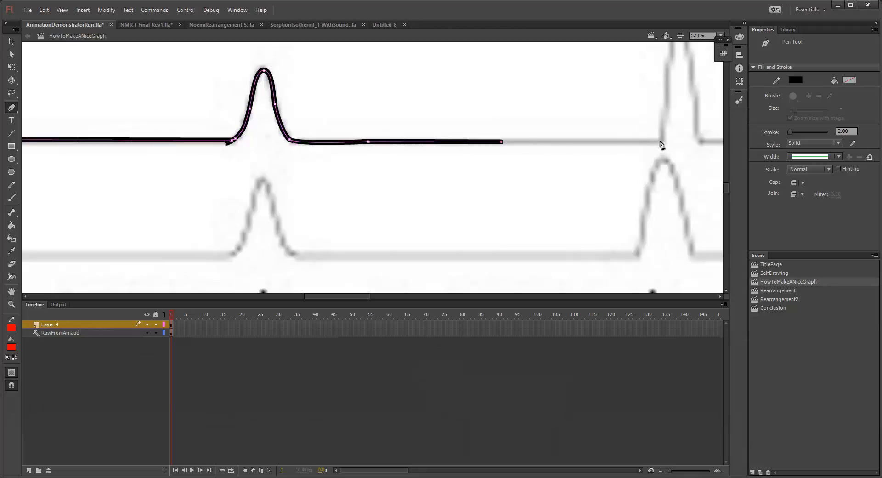
left_click(662, 145)
mouse_move(661, 145)
left_mouse_down()
mouse_move(477, 145)
mouse_move(468, 156)
left_mouse_up()
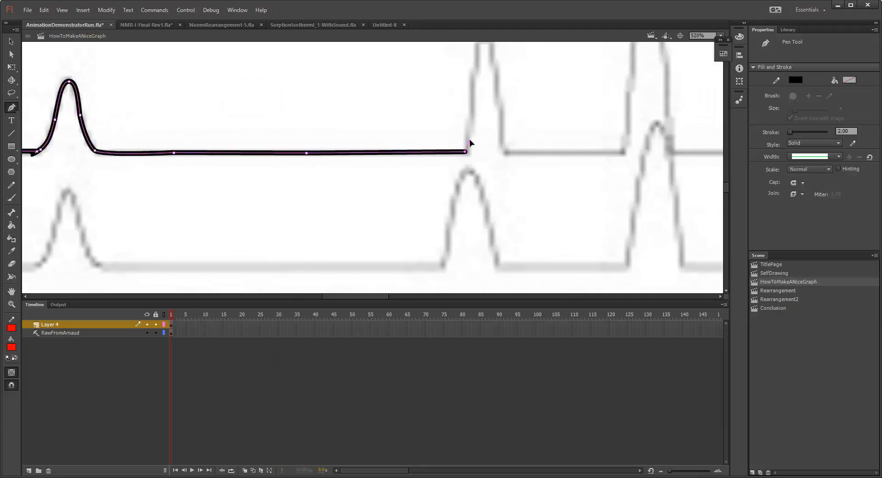
left_click(471, 118)
key("ctrl")
key("ctrl+z")
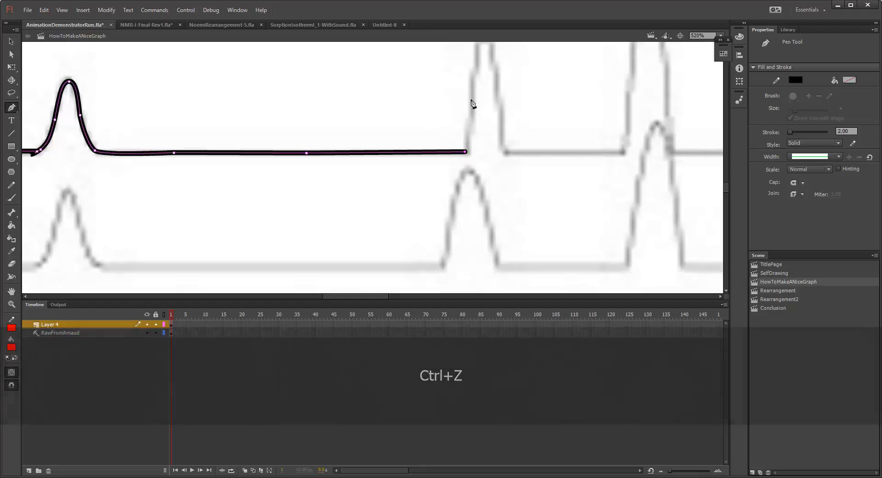
left_click_drag(471, 95, 464, 231)
key("space")
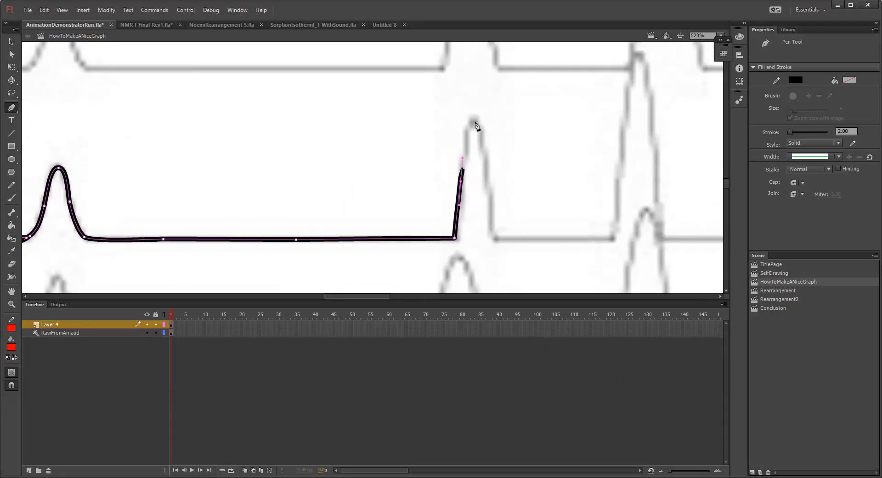
left_click(475, 122)
key("ctrl+z")
key("ctrl+z")
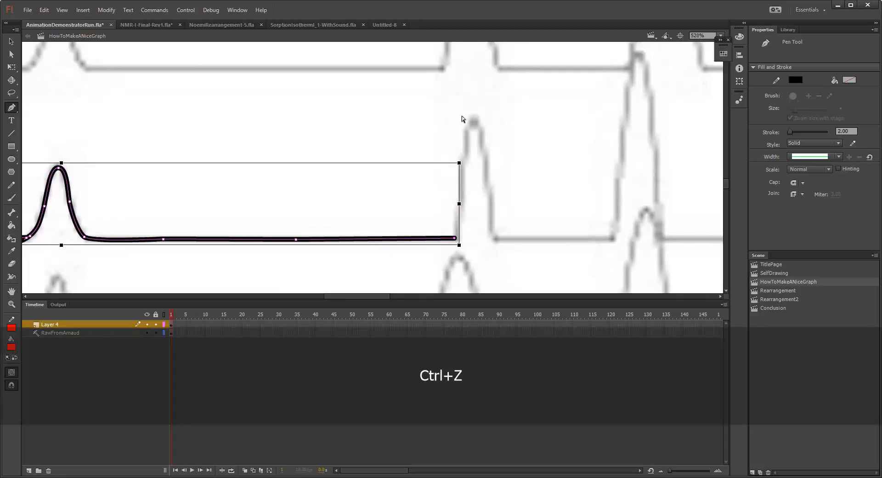
Step: Trace both sides and the rounded top of the 28 d curve's second peak with curved anchor points
left_click(460, 189)
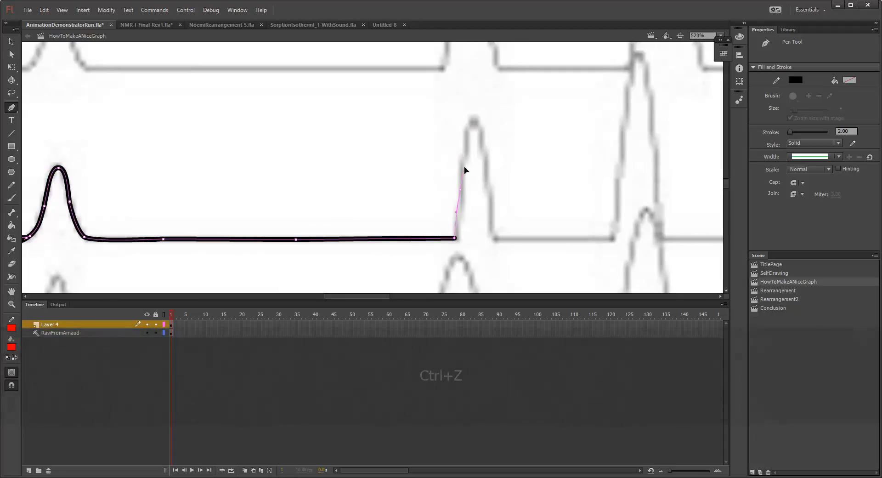
left_click_drag(463, 165, 462, 168)
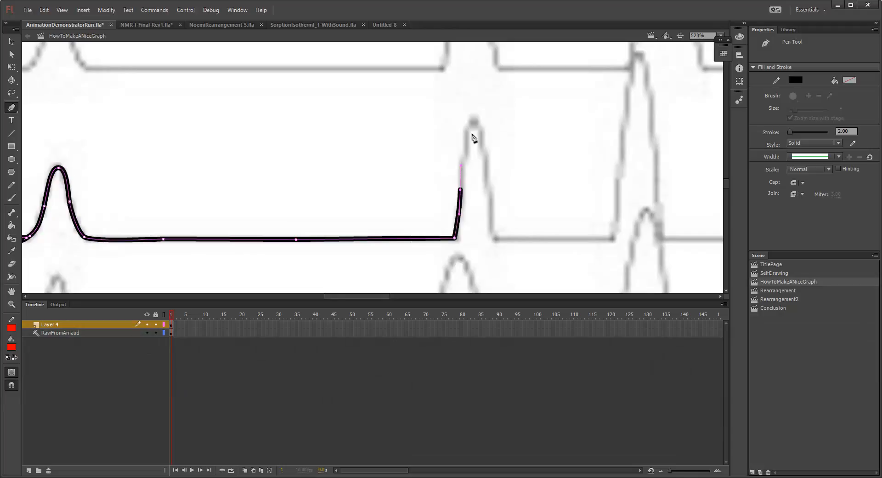
left_click_drag(475, 121, 484, 121)
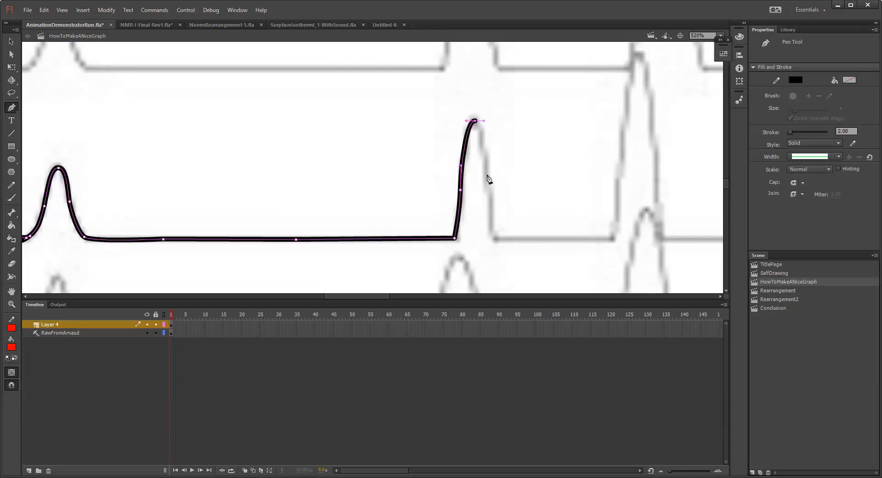
left_click_drag(488, 174, 489, 200)
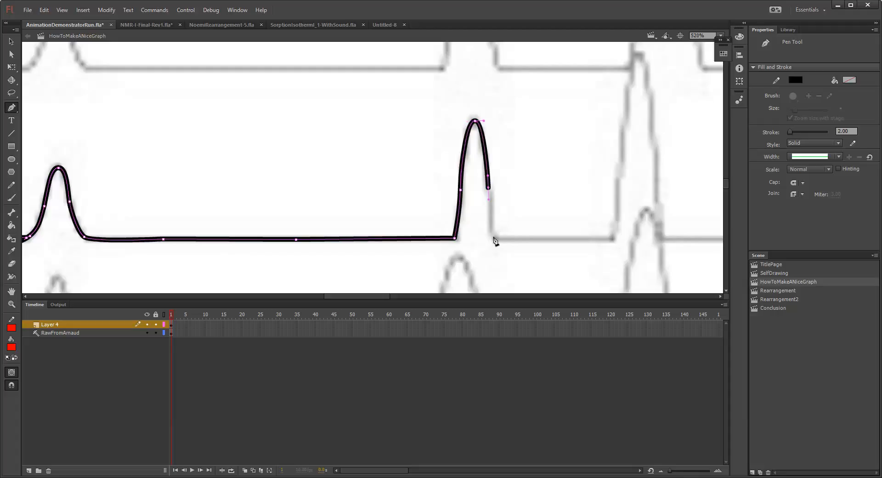
left_click_drag(494, 240, 499, 242)
Step: Extend the 28 d trace along the baseline and over the tall third peak and the narrow peak at 1 ms
left_click(506, 240)
left_click(547, 239)
left_click(587, 239)
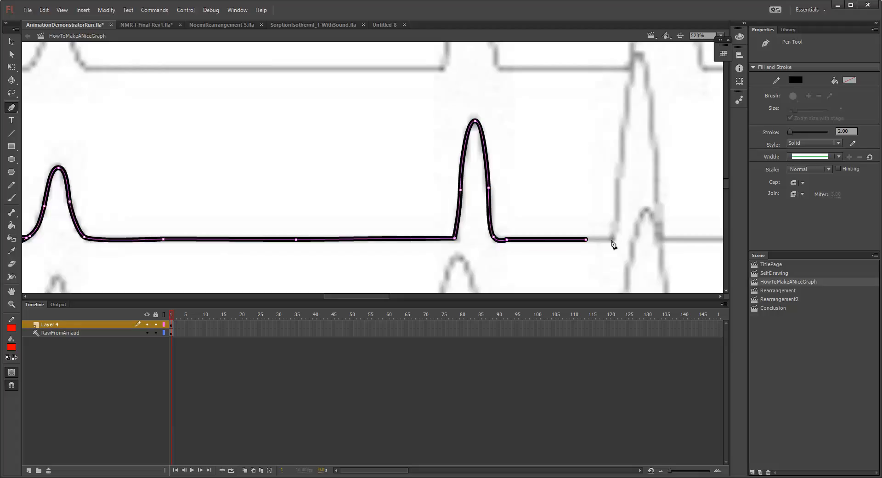
left_click_drag(612, 239, 618, 183)
mouse_move(622, 134)
left_mouse_down()
mouse_move(623, 121)
mouse_move(595, 139)
mouse_move(599, 117)
mouse_move(622, 103)
mouse_move(612, 101)
left_mouse_up()
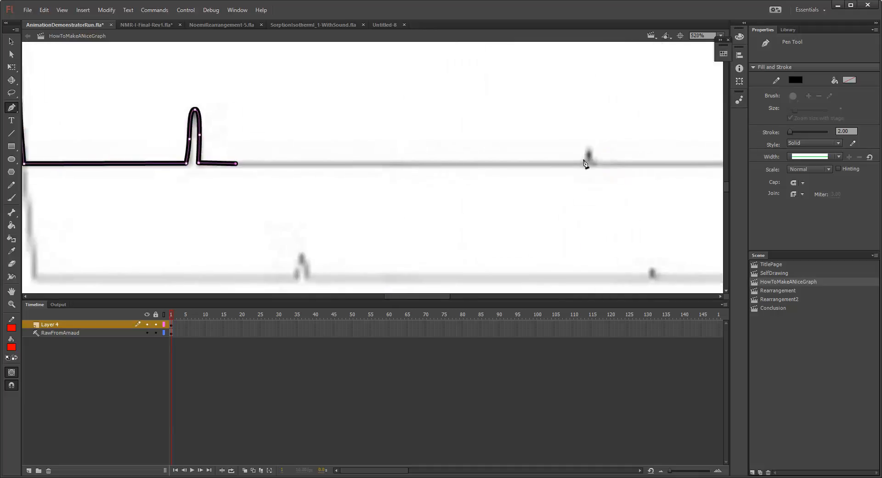
Step: Trace the tiny spike near 10 ms and finish the 28 d baseline at the plot's right edge
left_click(583, 163)
left_click(588, 150)
left_click(592, 162)
left_click_drag(600, 167, 349, 152)
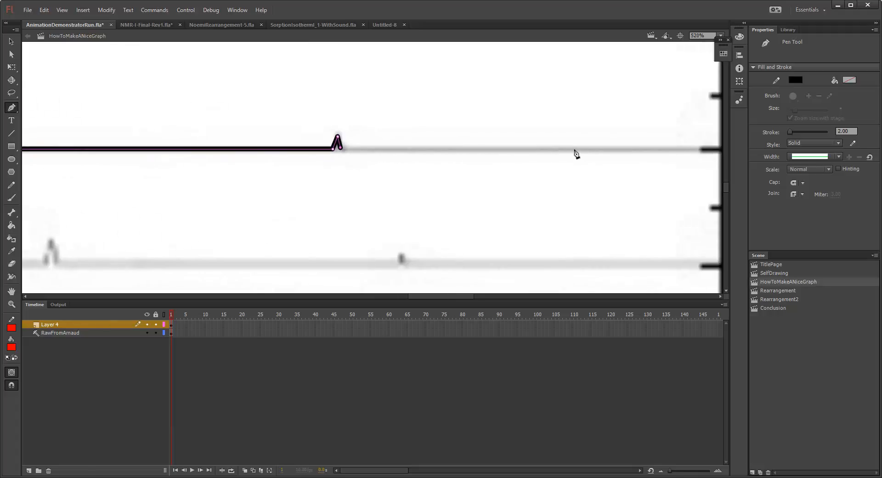
left_click(575, 150)
left_click(719, 149)
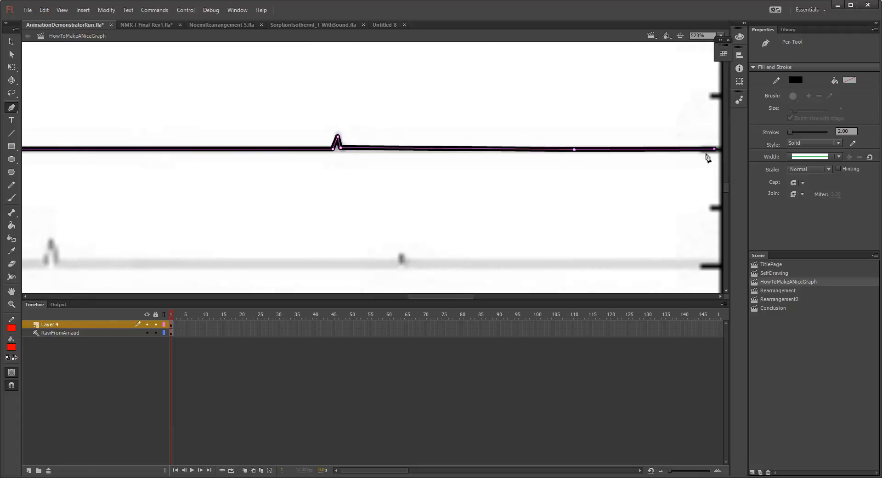
Step: Reshape the ascending side of the 28 d curve's second peak by moving its mid-slope anchor point and upper curve handle
scroll(450, 197, "down", 1)
scroll(450, 197, "down", 1)
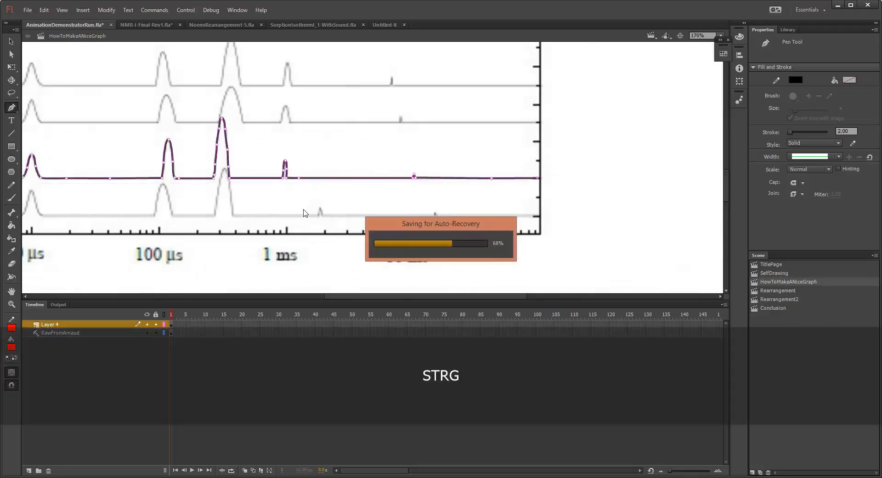
left_click_drag(216, 214, 538, 209)
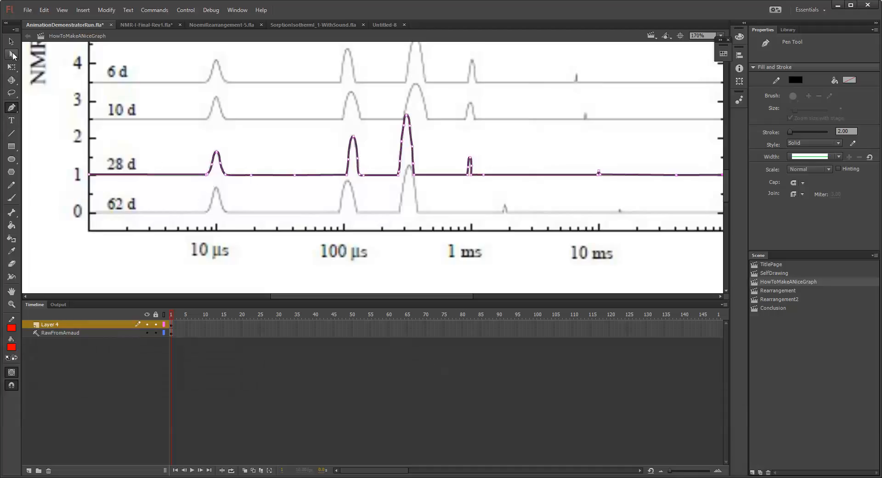
key("ctrl")
scroll(179, 179, "up", 5)
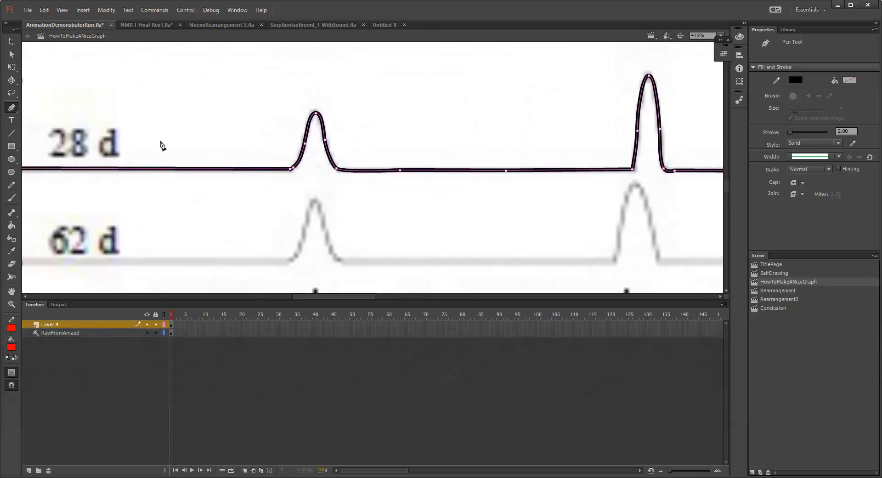
left_click(9, 56)
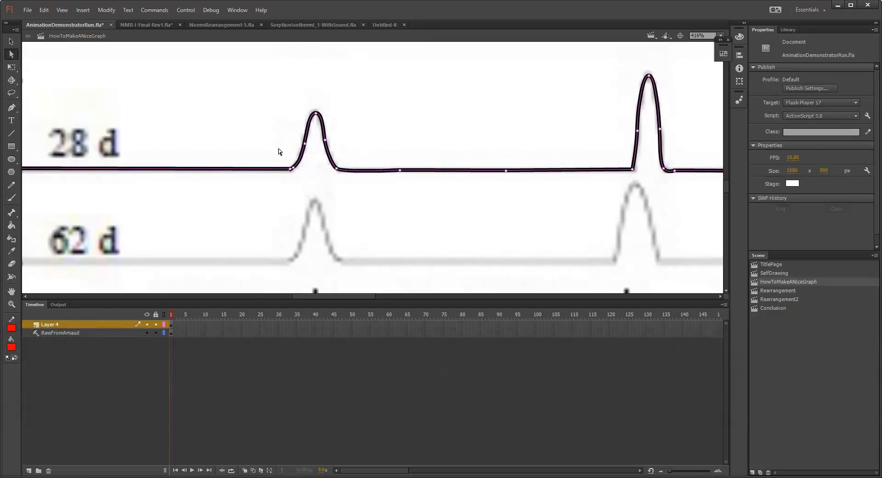
key("ctrl")
left_click_drag(552, 161, 347, 170)
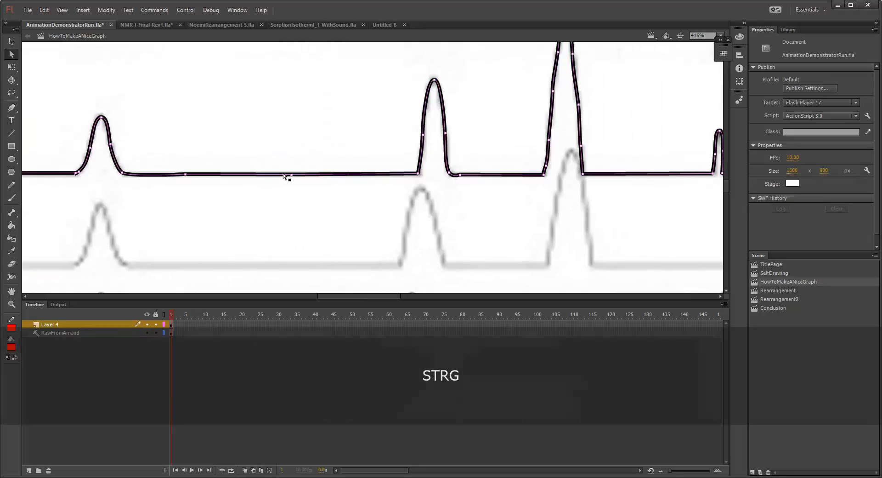
scroll(453, 126, "up", 3)
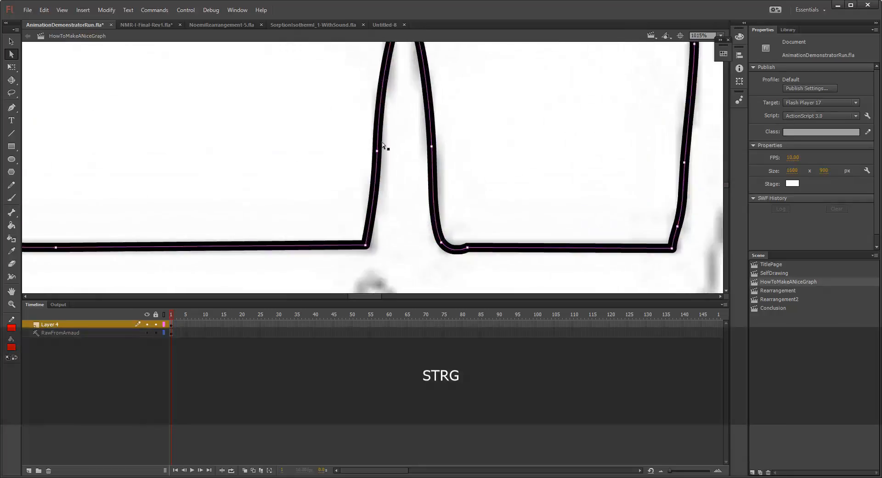
left_click_drag(382, 145, 387, 166)
left_click(381, 173)
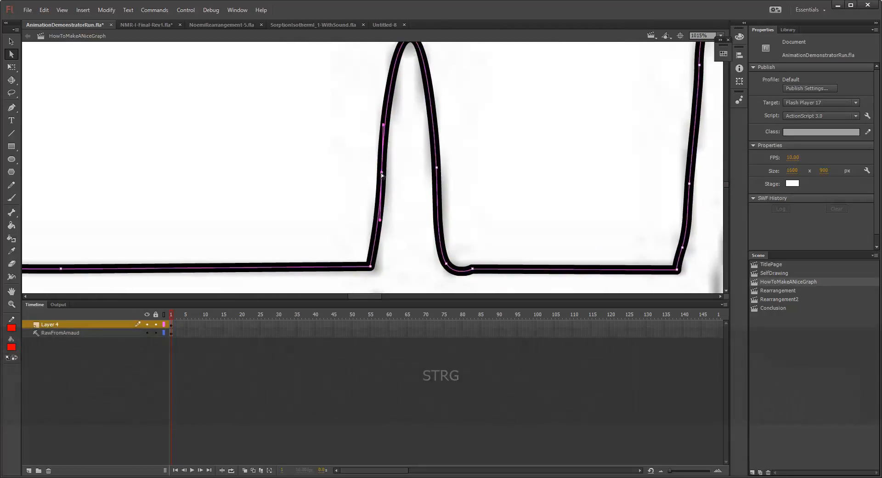
left_click_drag(382, 167, 403, 167)
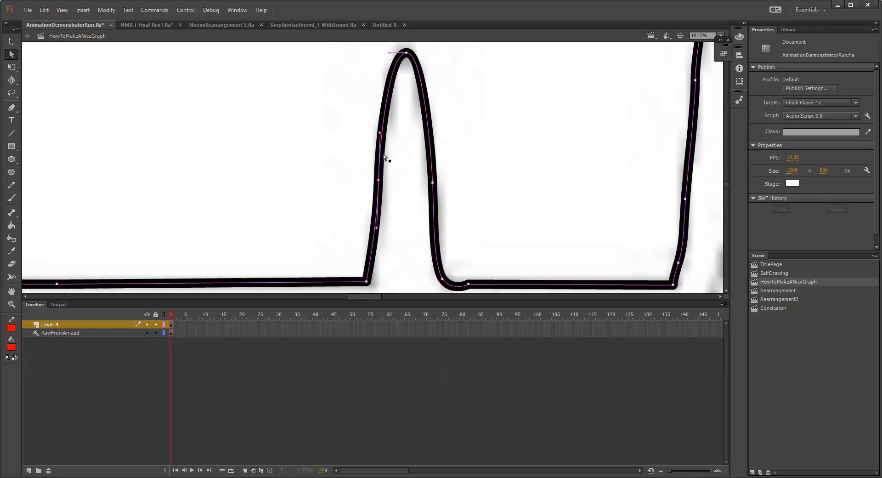
left_click_drag(380, 133, 382, 133)
Step: Lengthen the upper curve handle on the descending side of the 28 d curve's second peak
left_click(434, 183)
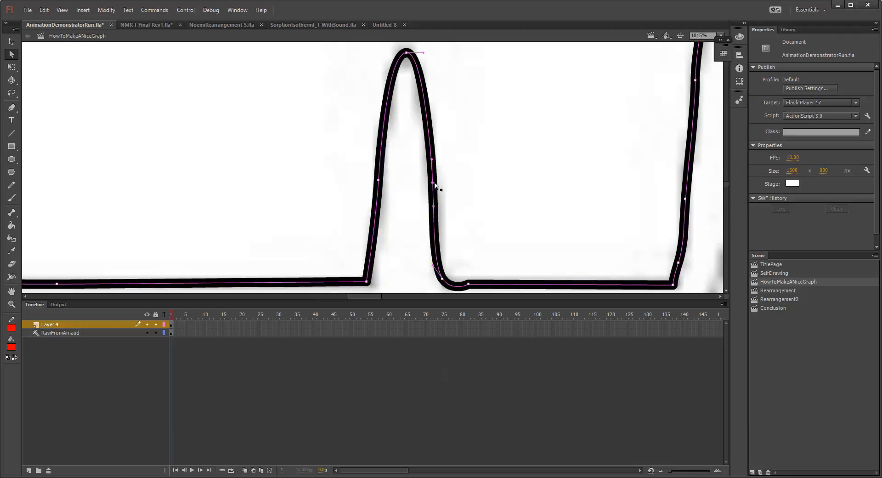
left_click_drag(432, 160, 432, 144)
left_click_drag(324, 202, 339, 157)
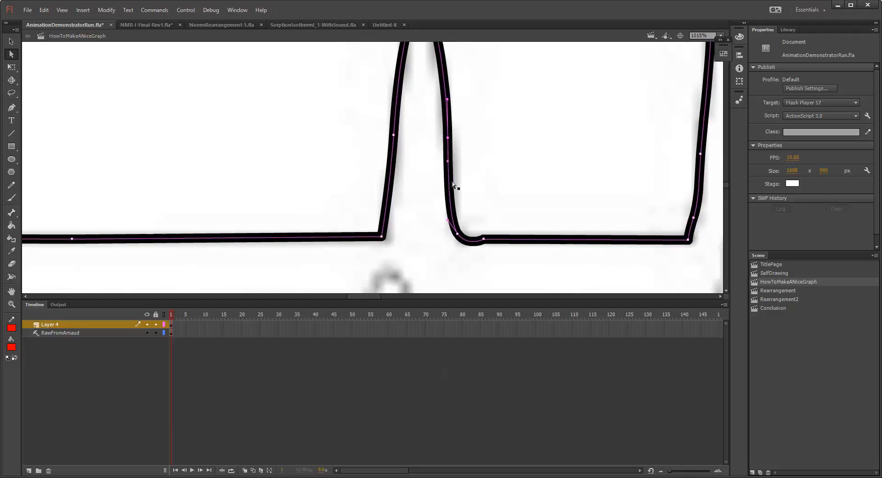
scroll(401, 147, "down", 2, "ctrl")
left_click_drag(279, 143, 295, 178)
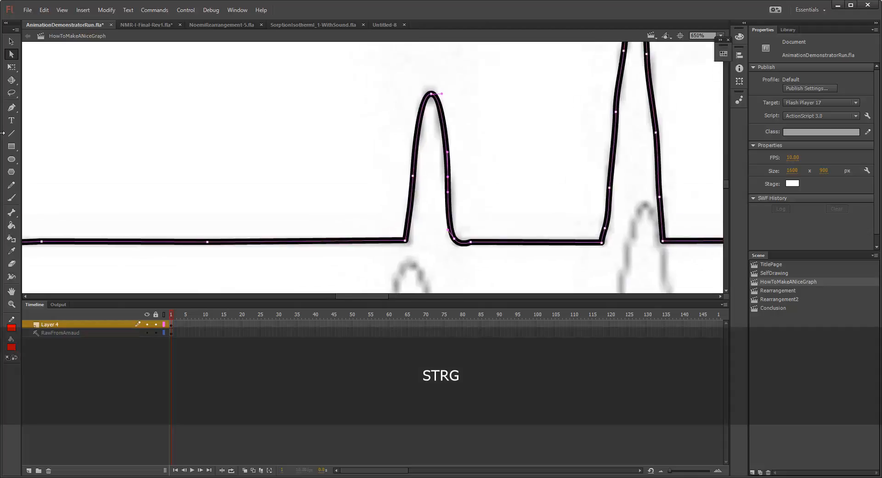
Step: Add an anchor point with the Add Anchor Point tool on the 28 d baseline between the first and second peaks
left_click(11, 109)
left_click(12, 109)
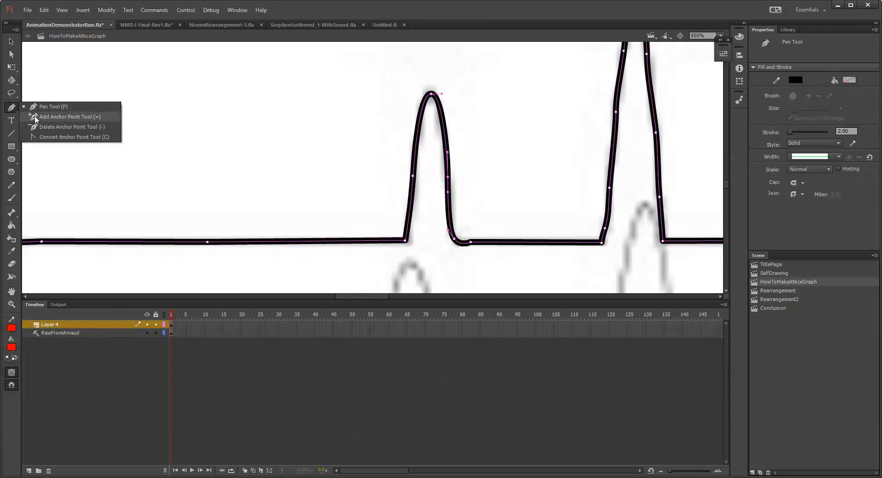
left_click(67, 117)
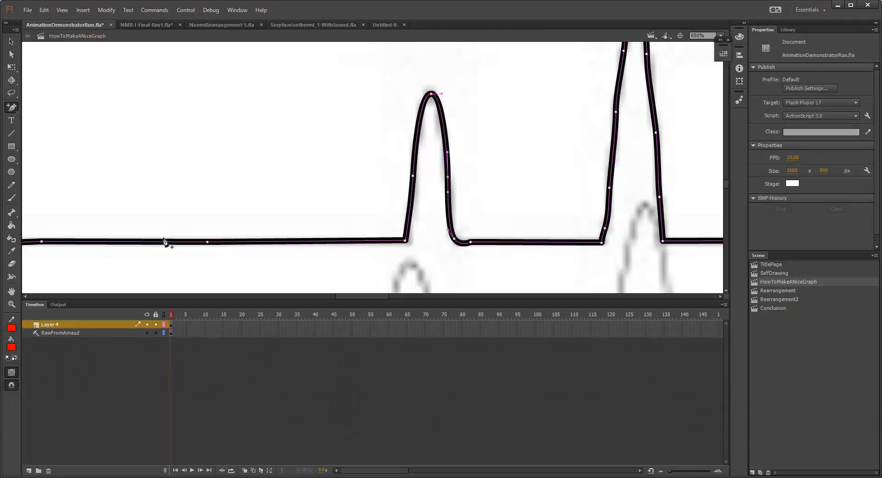
left_click(117, 243)
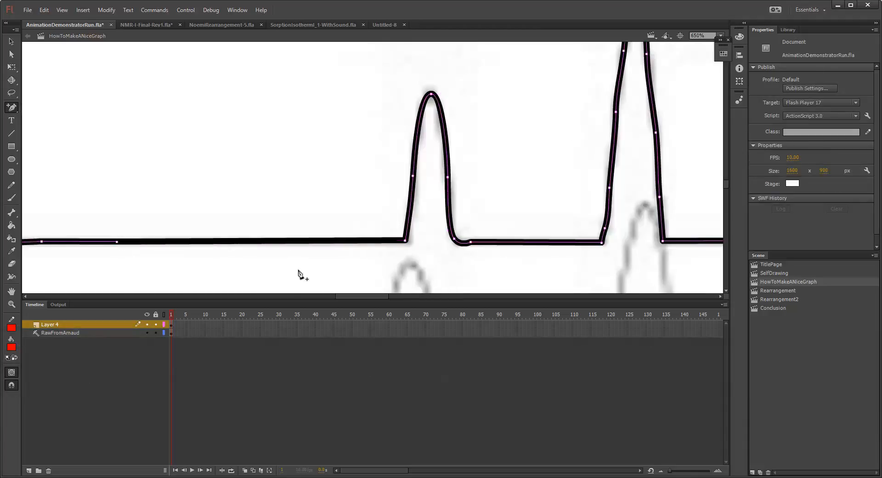
Step: Rename the layer holding the traced curve as Curve28d
scroll(295, 249, "down", 3, "ctrl")
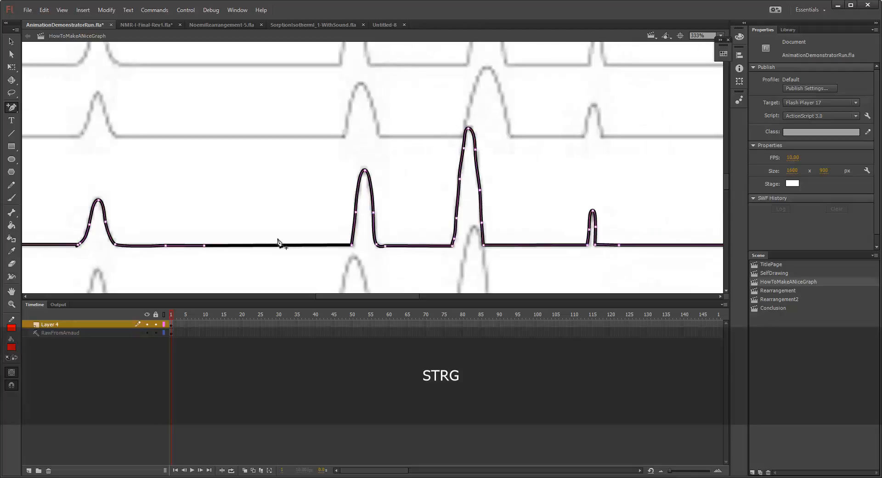
left_click_drag(350, 251, 391, 185)
scroll(333, 183, "down", 4, "ctrl")
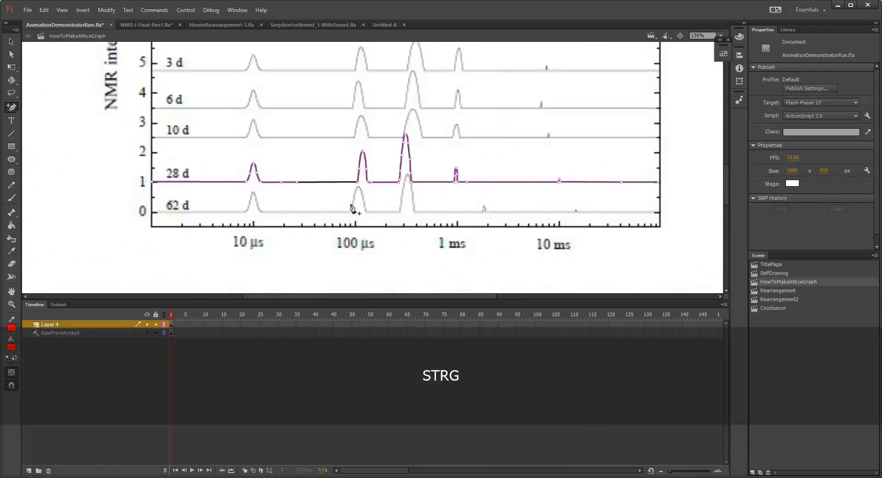
left_click_drag(277, 203, 258, 209)
double_click(59, 325)
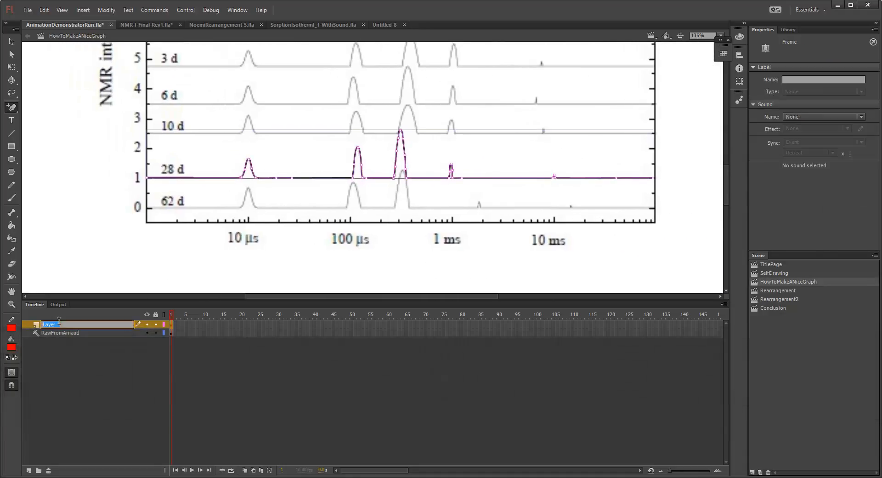
type("Curve28")
type("d")
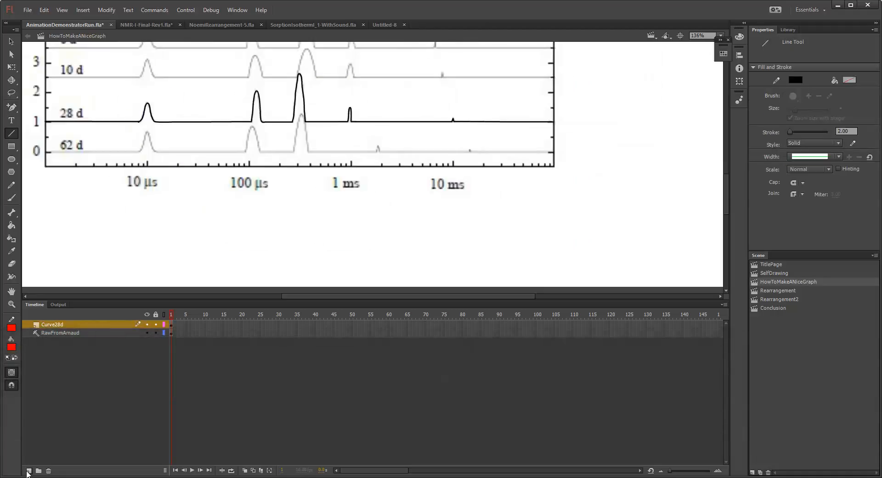
Step: Add a new layer above Curve28d and name it Box(Axes)
left_click(29, 471)
double_click(50, 324)
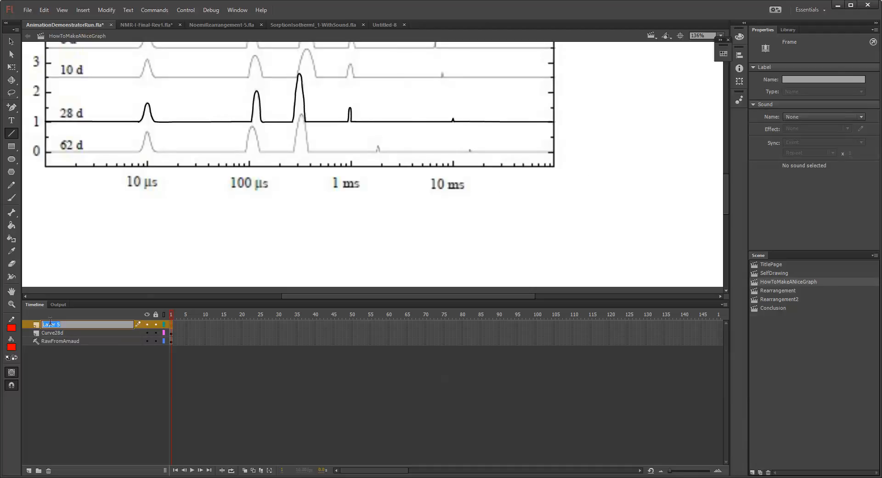
type("Box")
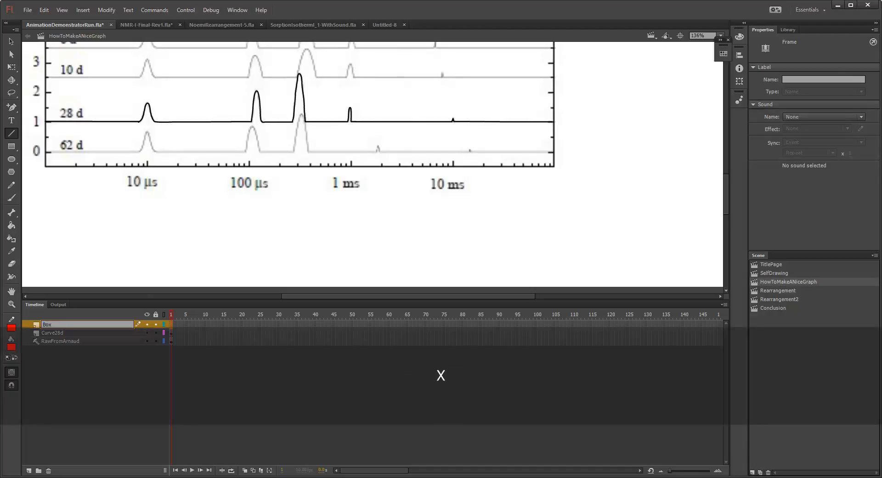
key("Return")
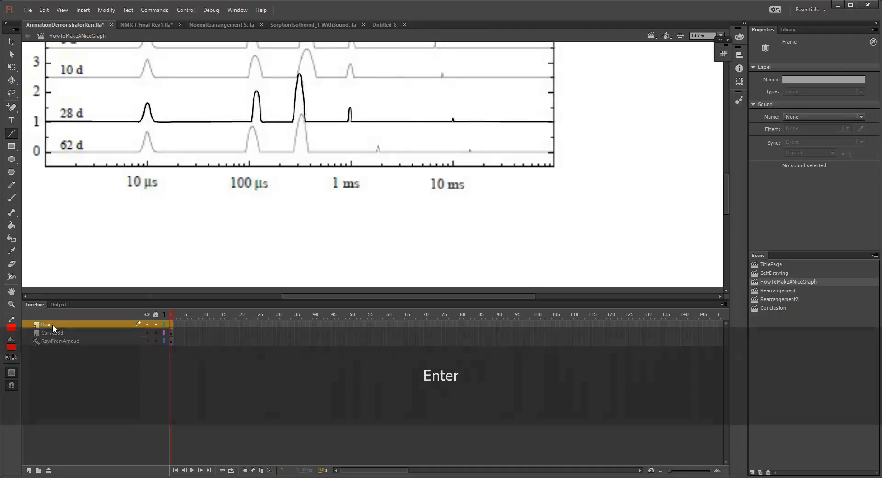
double_click(53, 325)
type("(Axes)=")
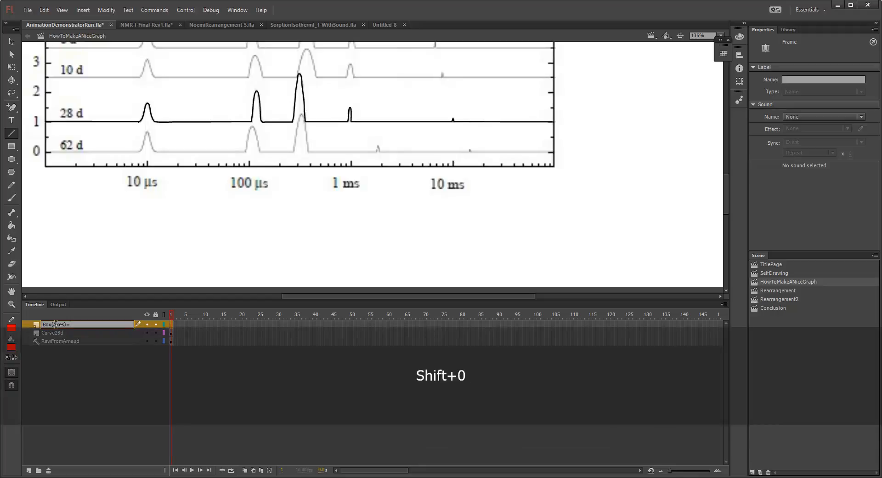
key("Return")
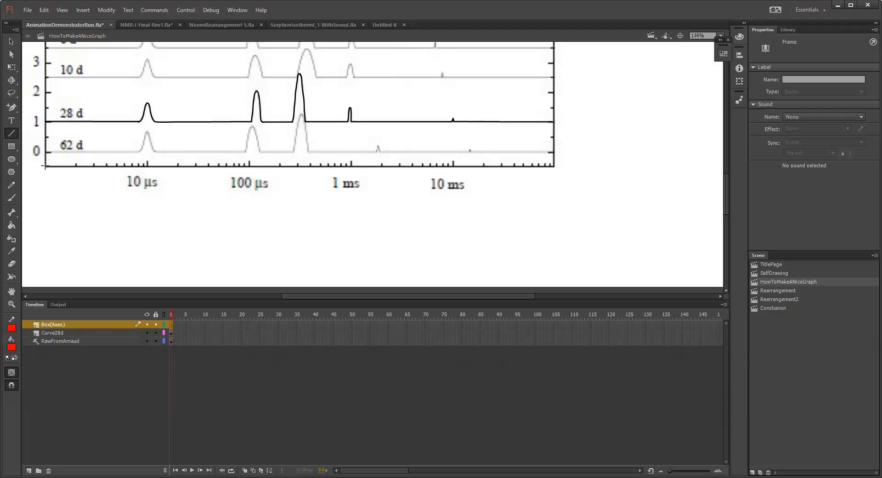
Step: Draw a straight horizontal line about 813 px wide over the plot's bottom axis, from corner to corner
left_click_drag(45, 167, 554, 173)
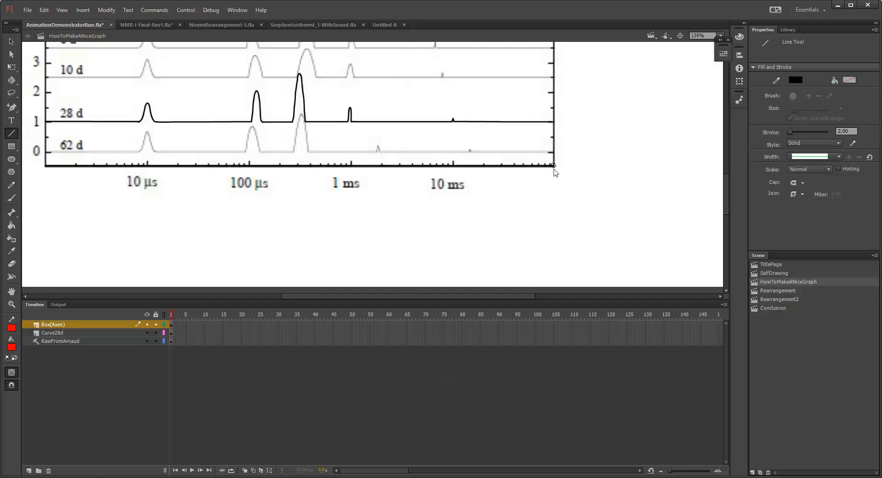
key("shift")
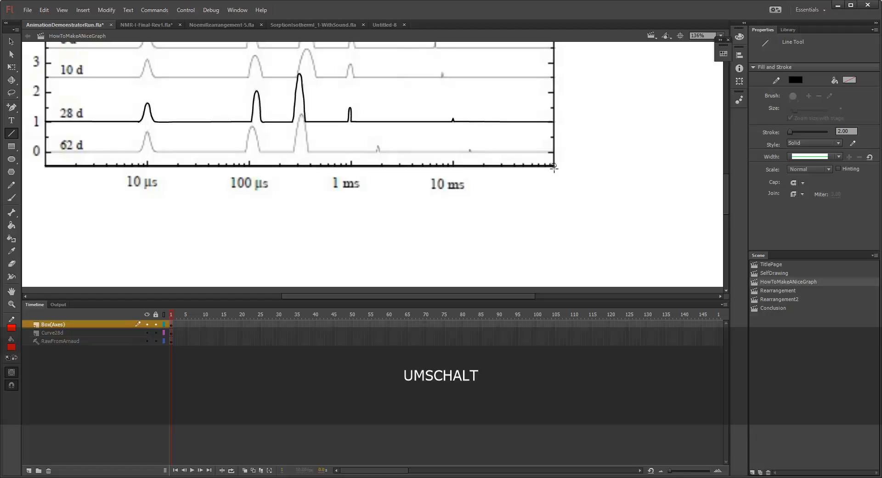
left_click_drag(554, 167, 554, 167)
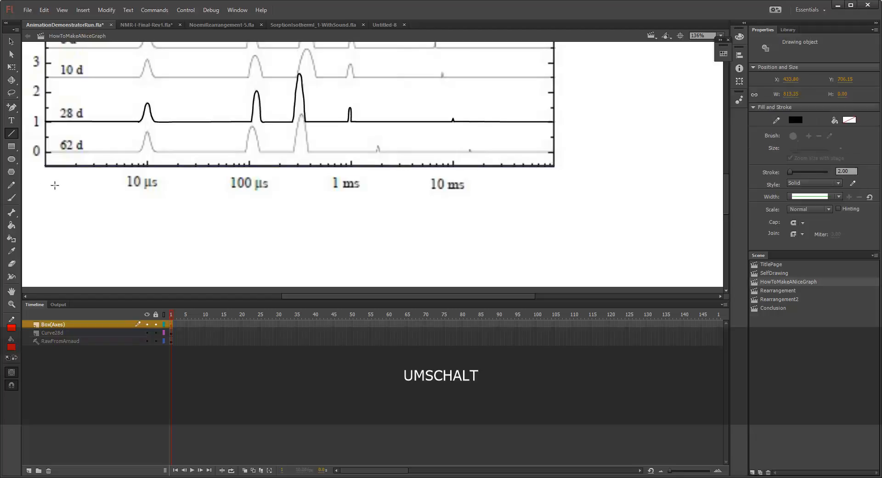
Step: Nudge the new bottom axis line down to Y 707.75 so it covers the guide's axis, and check it along its length
scroll(45, 185, "up", 4)
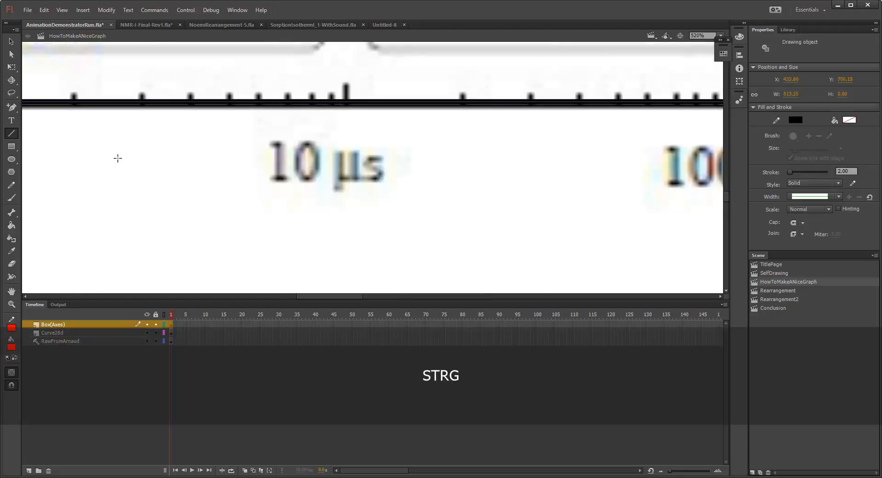
key("Down")
key("Down")
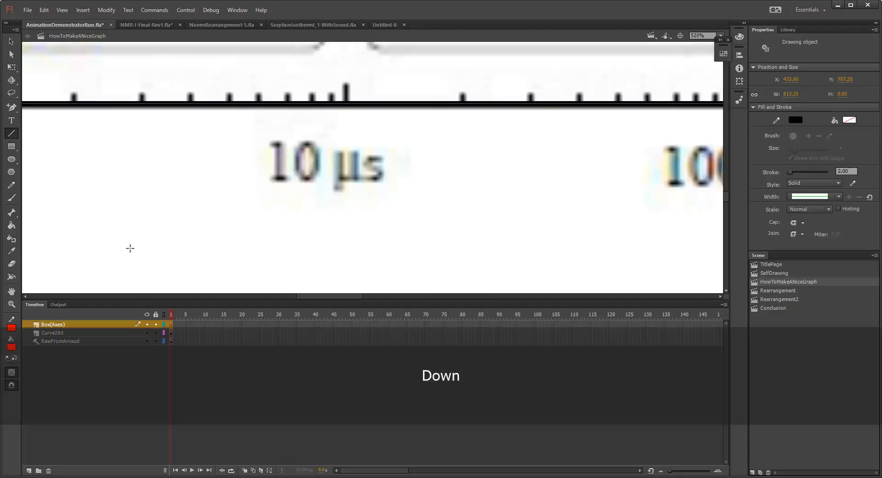
scroll(372, 177, "down", 3)
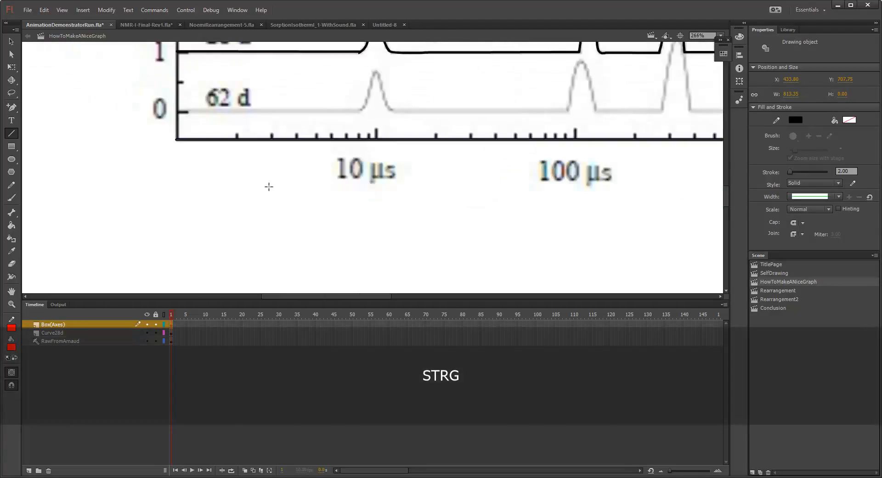
key("Up")
key("Down")
left_click_drag(281, 188, 102, 197)
left_click_drag(455, 199, 138, 213)
Step: Lock the RawFromArnaud and Curve28d layers
scroll(448, 207, "down", 2)
left_click_drag(325, 207, 577, 234)
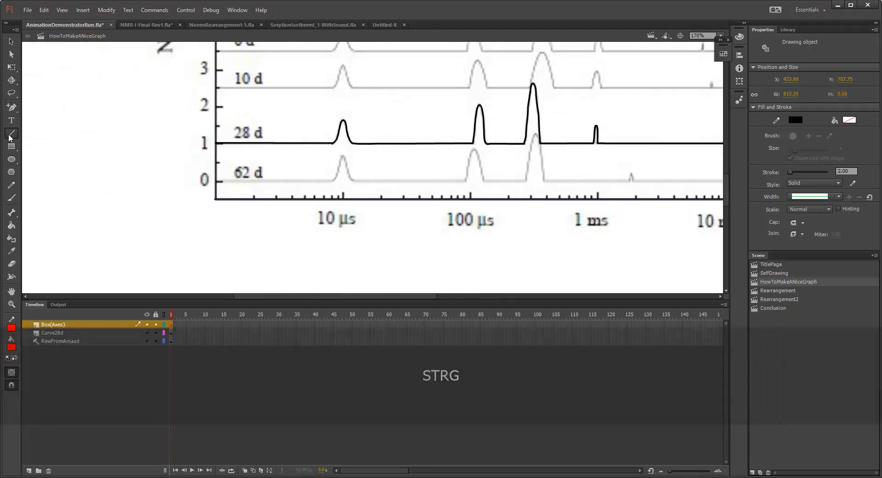
left_click_drag(195, 209, 188, 255)
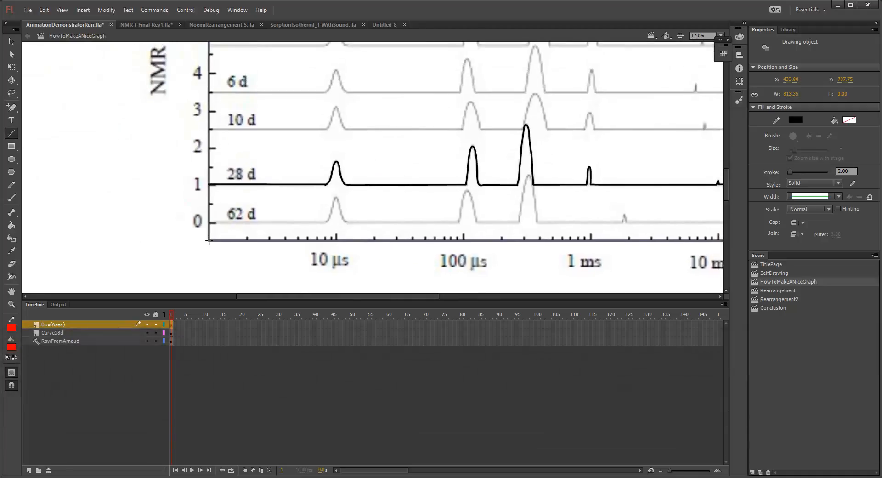
left_click(157, 341)
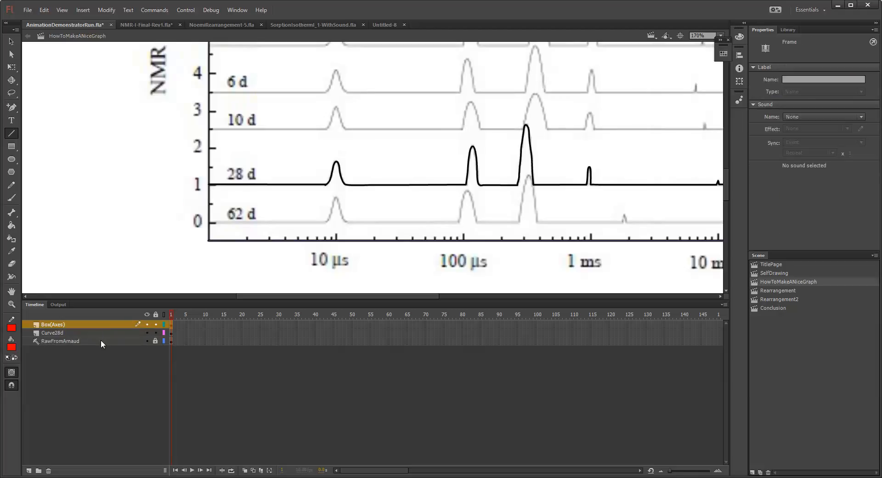
left_click(156, 333)
Step: Draw a vertical line over the plot's left axis up to level 3 and a horizontal line about 632 px wide from its upper end
key("shift")
left_click_drag(208, 241, 209, 116)
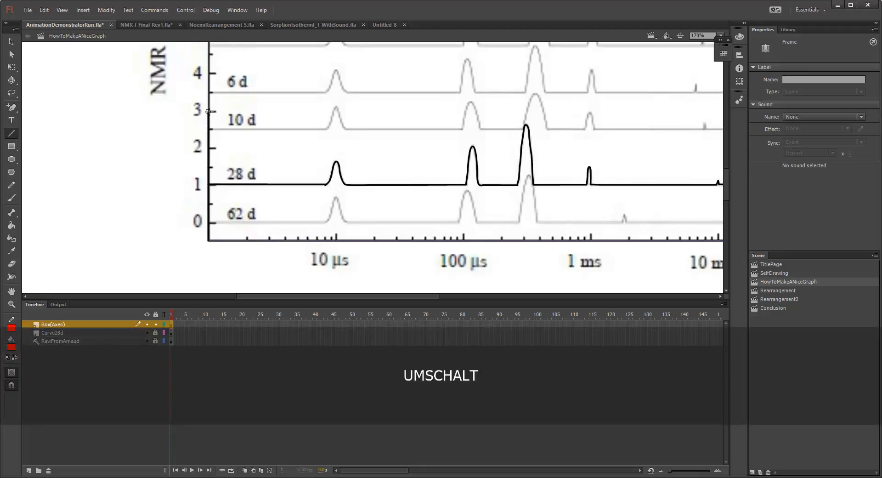
mouse_move(208, 111)
left_mouse_down()
mouse_move(741, 112)
mouse_move(687, 111)
mouse_move(702, 112)
left_mouse_up()
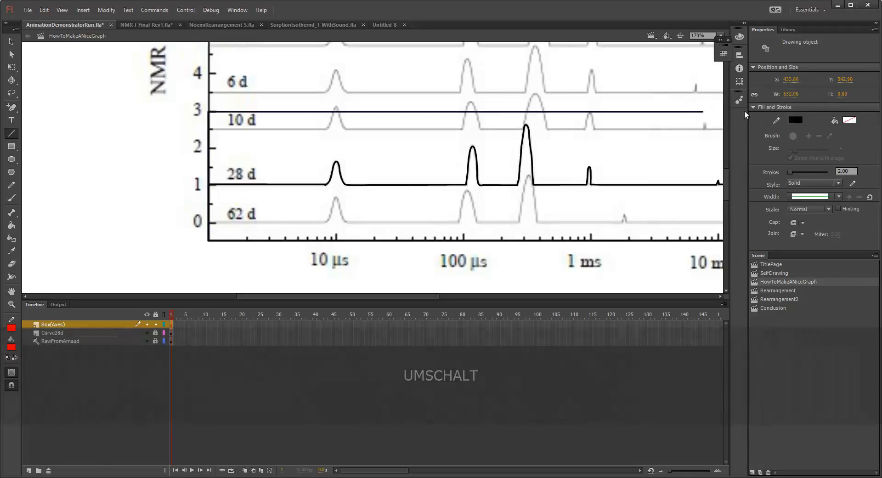
Step: Stretch the horizontal top line with Free Transform until its right end meets the plot's right border
left_click_drag(639, 114, 476, 131)
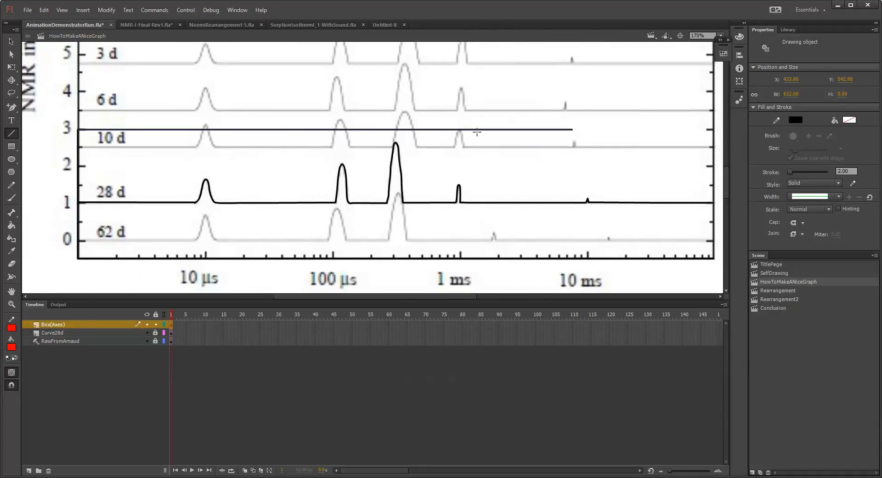
left_click(13, 70)
left_click_drag(613, 139, 627, 125)
key("shift")
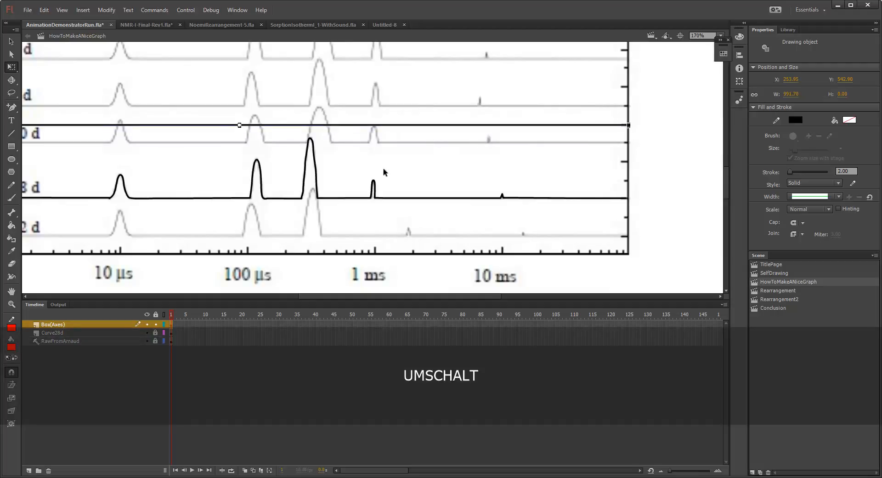
scroll(460, 165, "left", 5)
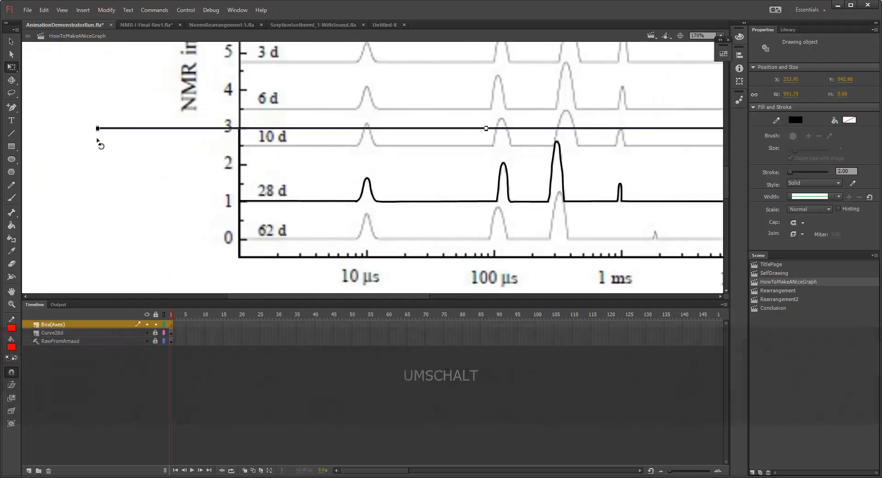
Step: Move the top line's transformation point to its right end and pull its left end back to the left axis
mouse_move(487, 129)
left_mouse_down()
mouse_move(119, 129)
mouse_move(490, 134)
left_mouse_up()
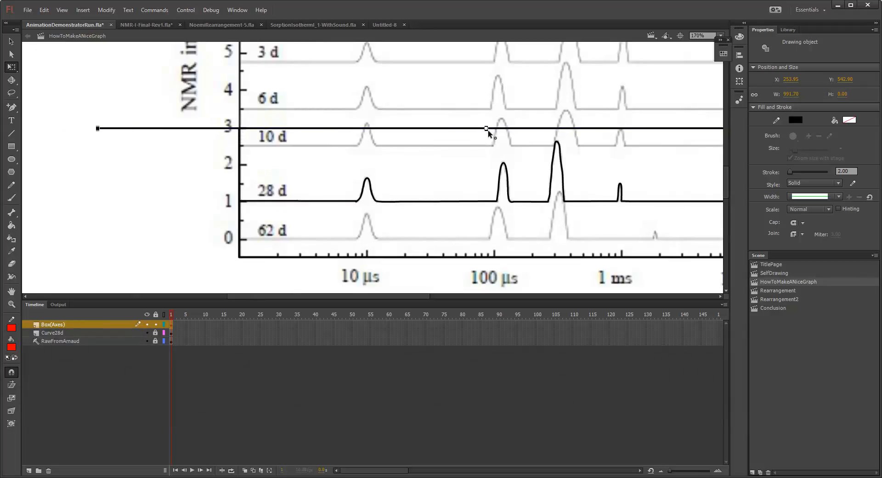
left_click_drag(577, 136, 323, 145)
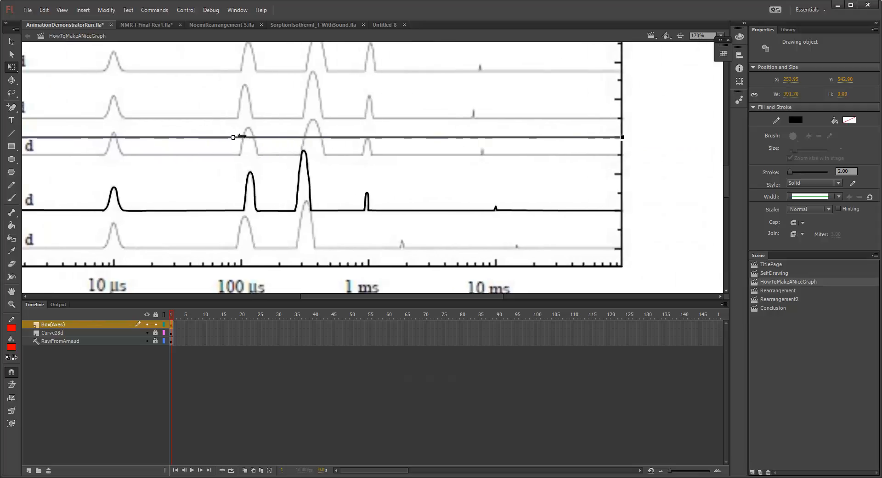
left_click_drag(233, 138, 623, 138)
left_click_drag(327, 175, 476, 172)
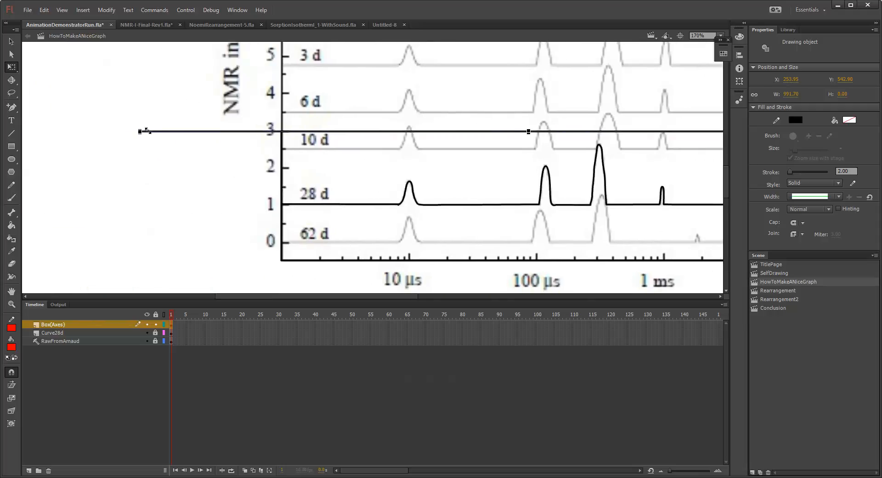
left_click_drag(140, 131, 280, 138)
left_click_drag(449, 163, 176, 180)
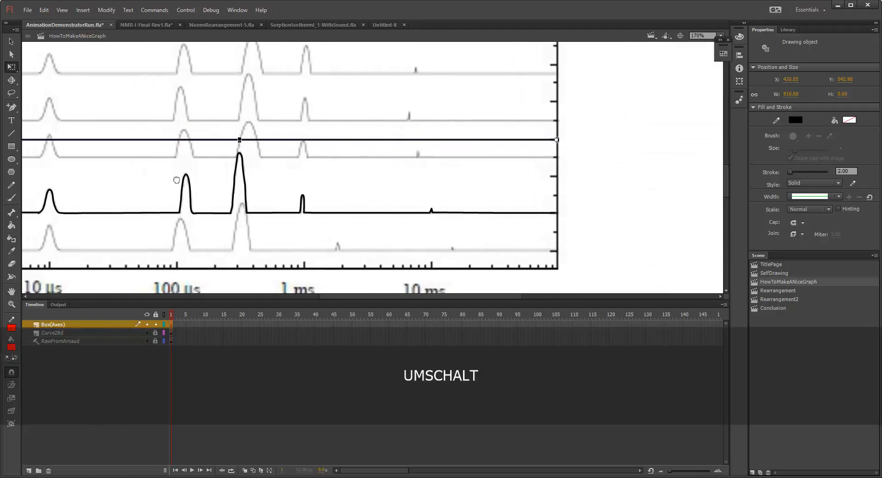
left_click(620, 161)
Step: Draw a vertical tick mark about 8 px high over the guide's 10 µs tick on the bottom axis
scroll(392, 175, "down", 2)
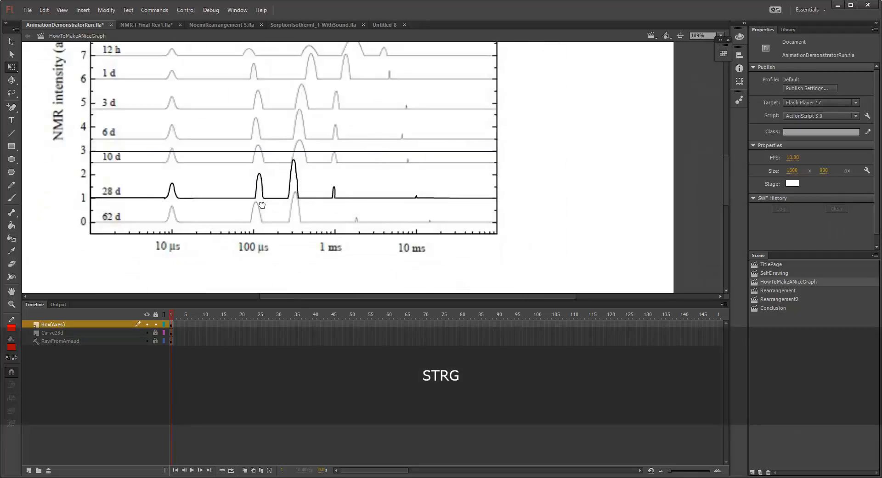
scroll(260, 211, "up", 2)
scroll(313, 184, "up", 2)
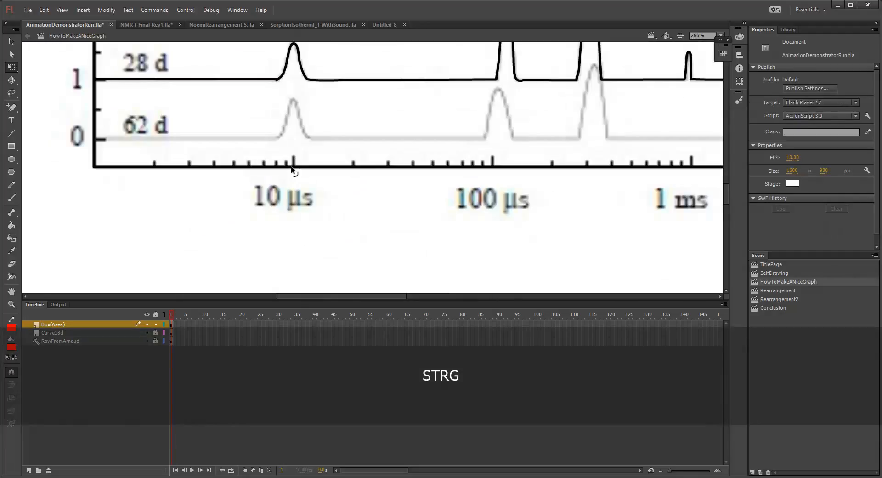
scroll(288, 190, "up", 2)
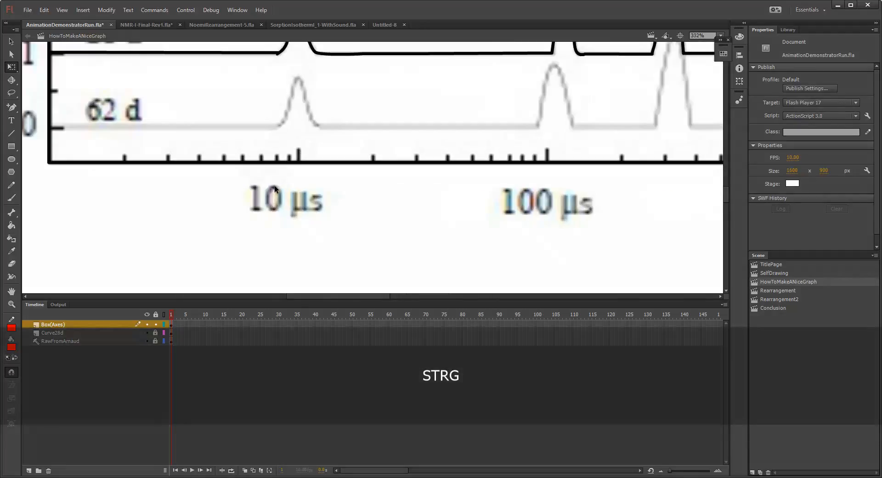
scroll(289, 190, "down", 2)
key("n")
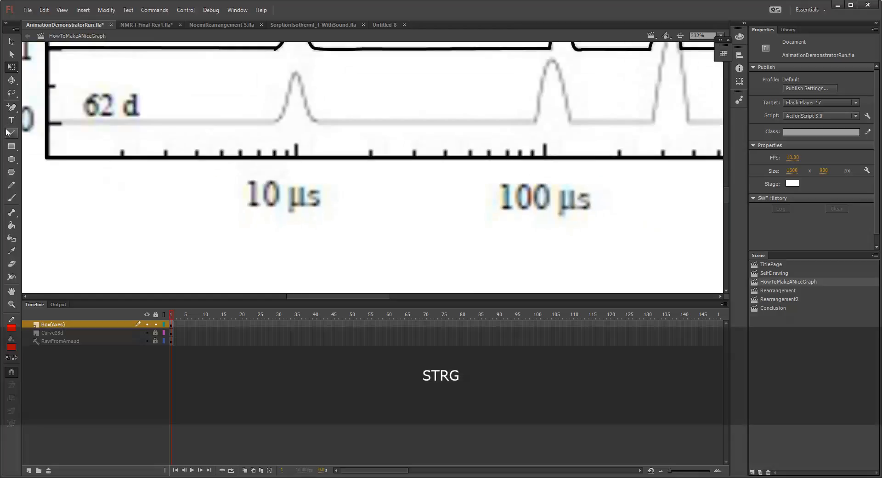
scroll(281, 160, "up", 5)
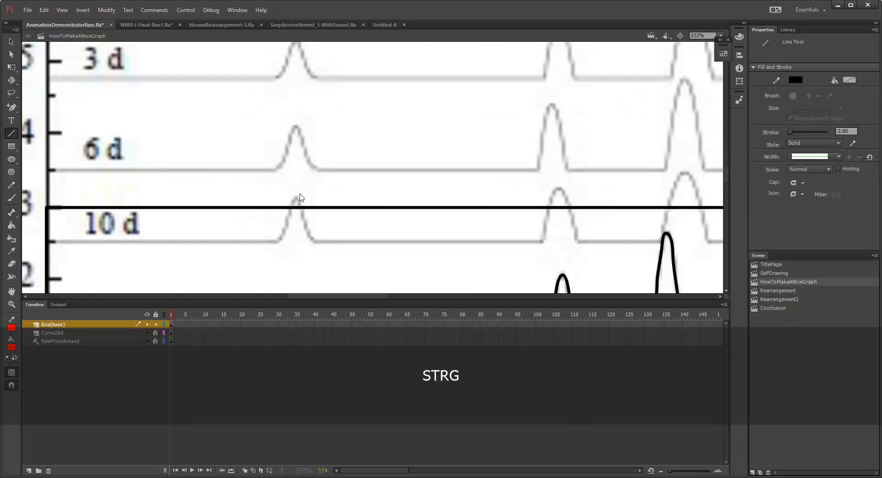
scroll(296, 207, "down", 4)
scroll(292, 215, "up", 1)
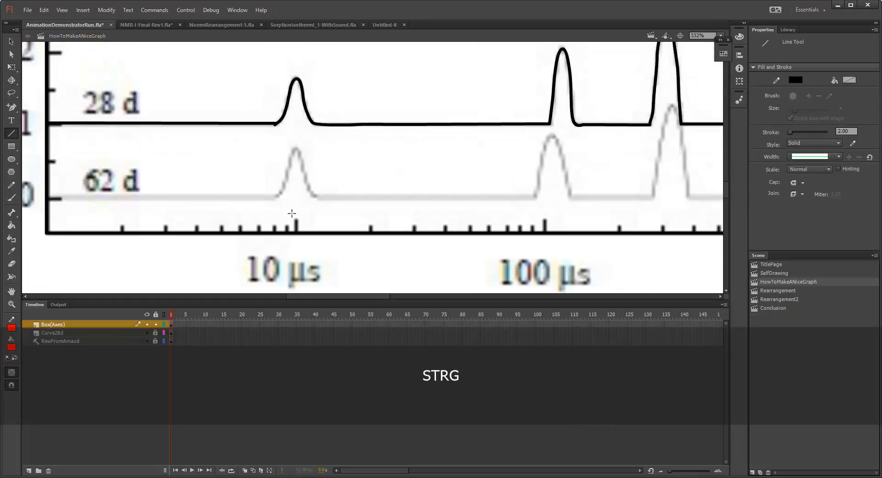
scroll(294, 220, "up", 3)
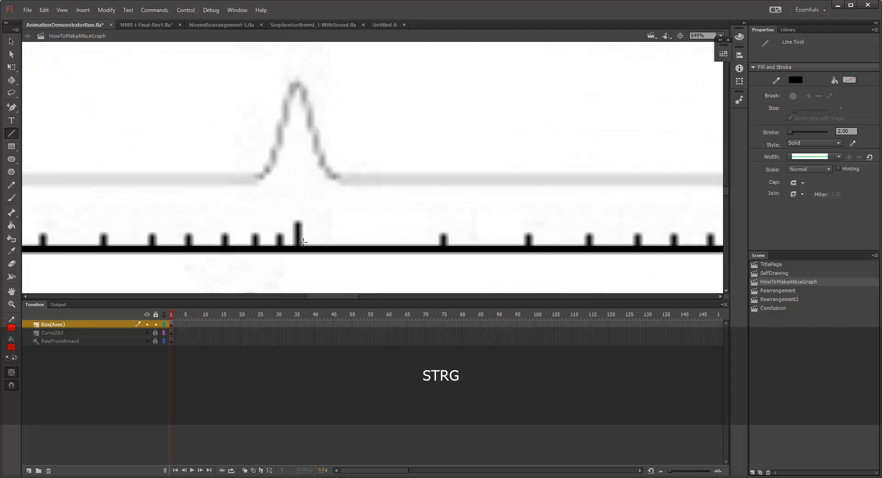
left_click_drag(298, 248, 298, 224)
Step: Draw vertical tick marks about 9 px high over the guide's 100 µs, 1 ms and 10 ms ticks
left_click_drag(447, 226, 1, 168)
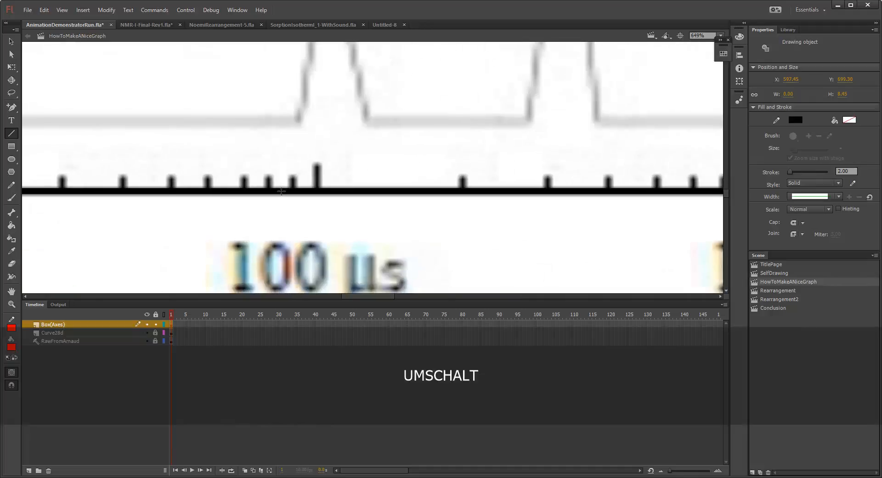
left_click_drag(316, 188, 316, 162)
left_click_drag(451, 178, 31, 155)
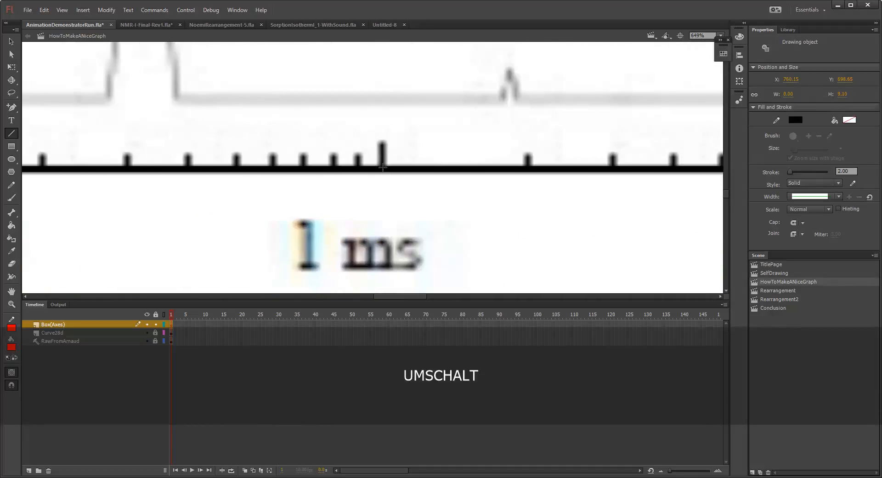
left_click_drag(381, 161, 381, 140)
left_click_drag(488, 157, 69, 166)
left_click_drag(459, 174, 459, 146)
Step: Add the text label "10 µs" below the first major tick of the bottom axis
left_click_drag(536, 165, 199, 172)
scroll(220, 188, "down", 5)
left_click_drag(95, 217, 430, 192)
scroll(174, 198, "down", 1)
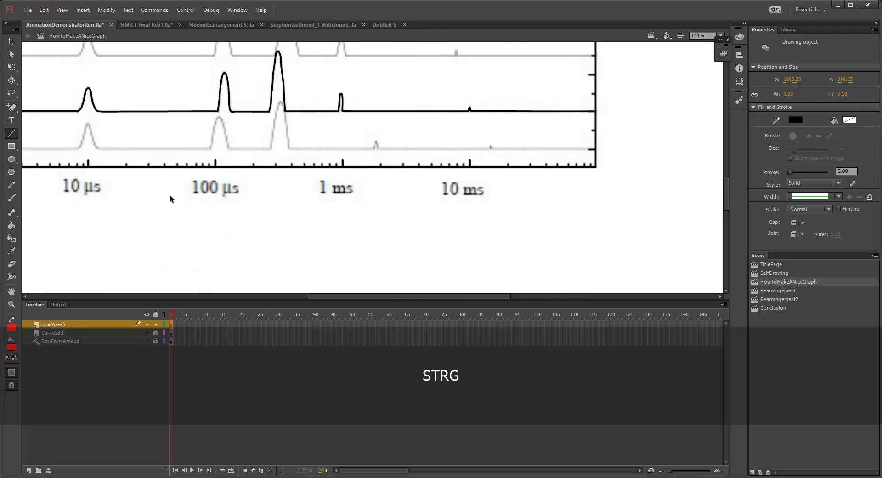
left_click_drag(175, 198, 312, 190)
left_click(11, 121)
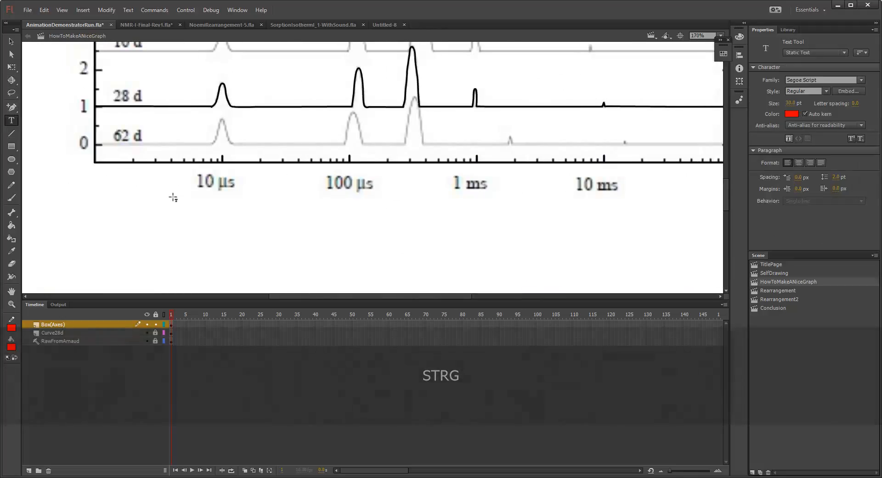
left_click(202, 160)
type("10")
key("alt")
type("µs")
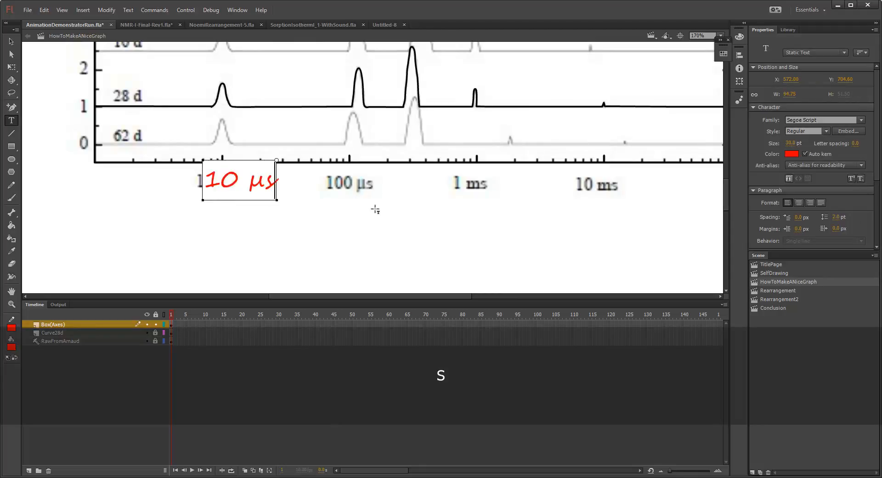
Step: Add the separate text labels "100 µs", "1 ms" and "10 ms" along the bottom axis
left_click(345, 186)
type("100")
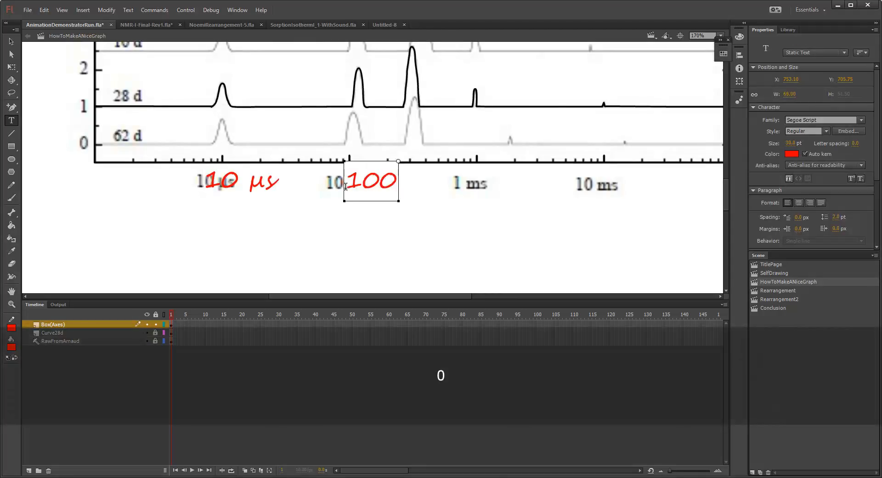
type(" µs")
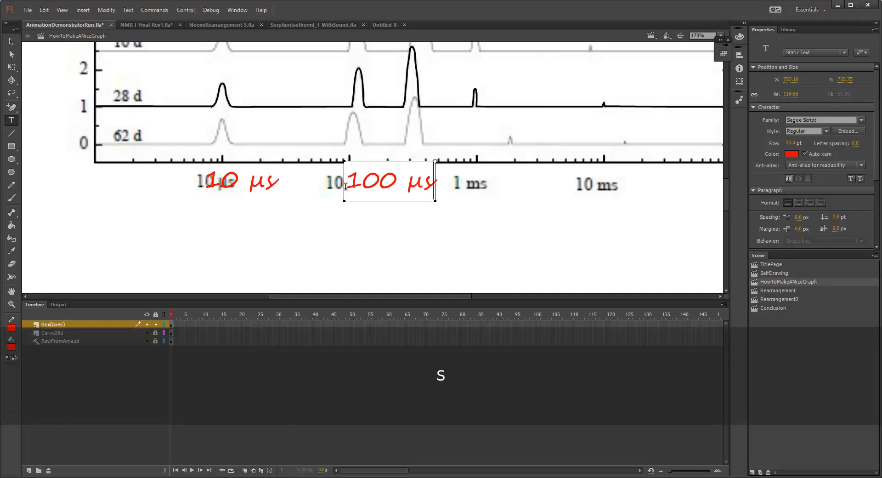
left_click(496, 186)
type("1")
type("s")
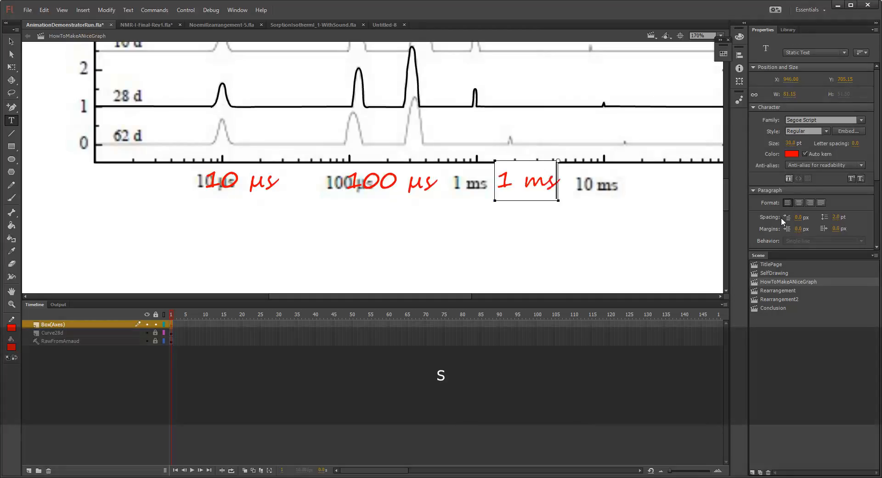
left_click(630, 204)
type("10 ma")
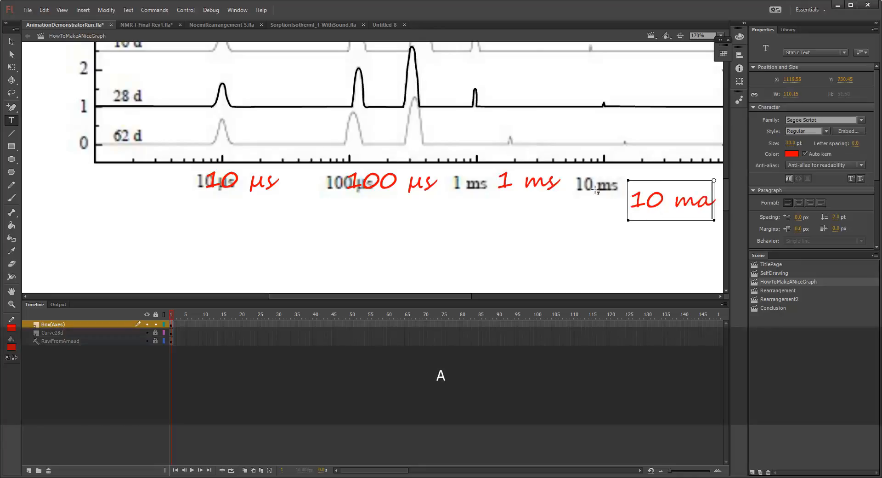
key("BackSpace")
type("s")
Step: Move the four axis labels so each one sits centred below its tick mark, over the guide's own label
left_click(11, 41)
left_click(309, 242)
left_click(232, 179)
left_click_drag(232, 178, 212, 179)
left_click(379, 185)
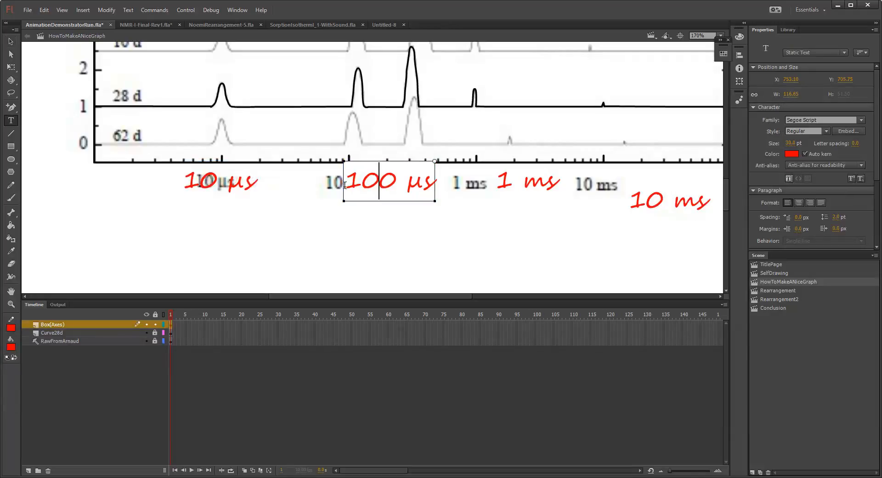
left_click_drag(370, 184, 334, 180)
left_click(479, 185)
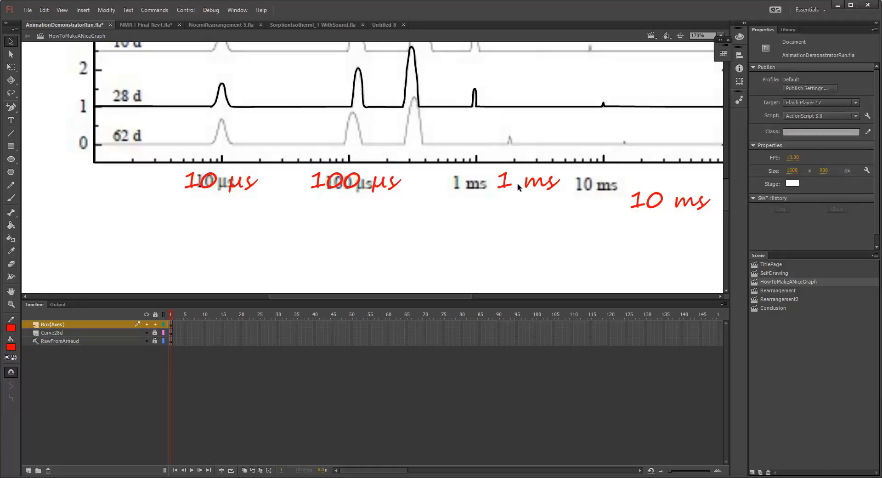
left_click_drag(527, 187, 480, 187)
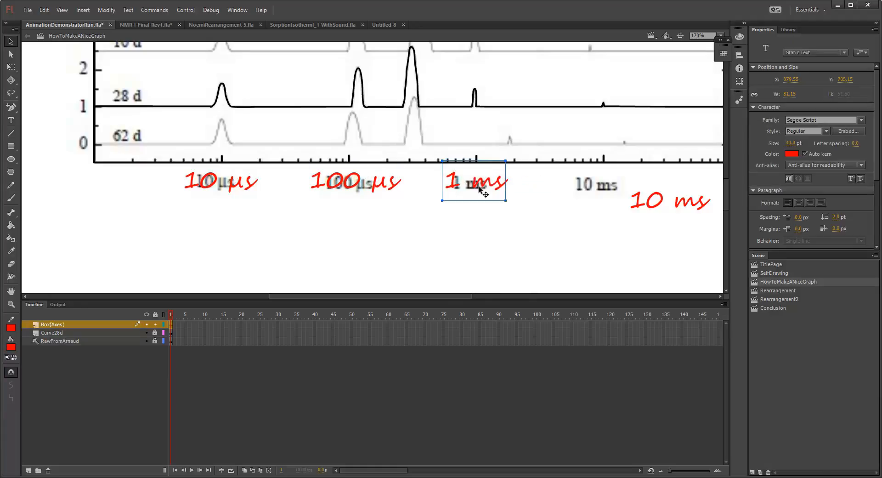
left_click_drag(557, 205, 432, 205)
left_click(543, 205)
left_click_drag(536, 203, 468, 187)
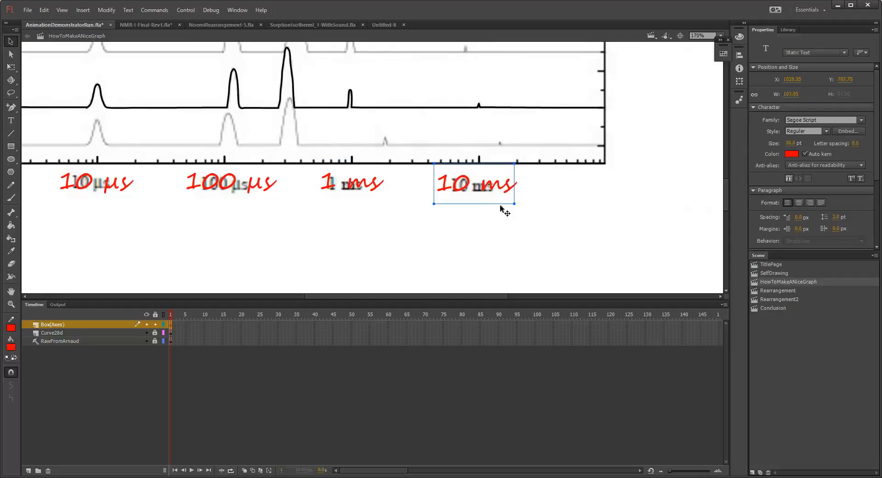
Step: Select all four axis labels and set their text color to black
scroll(444, 219, "down", 2)
left_click_drag(532, 221, 217, 197)
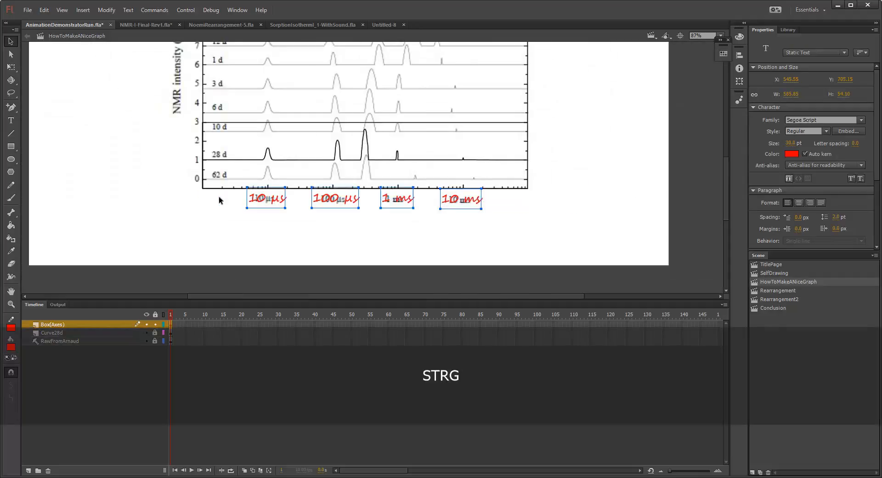
left_click(791, 154)
left_click(649, 188)
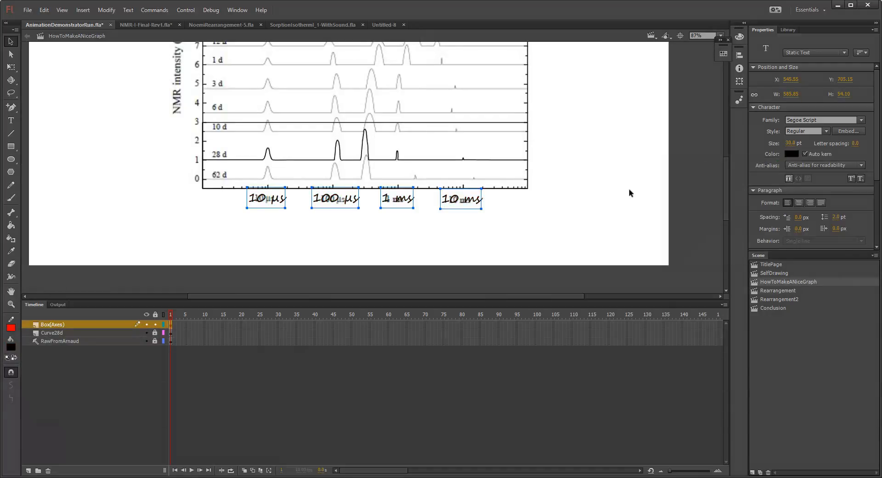
Step: Unlock the Curve28d layer and nudge the traced 28 d curve down to Y 611.50, near the guide's 0 level
left_click(308, 164)
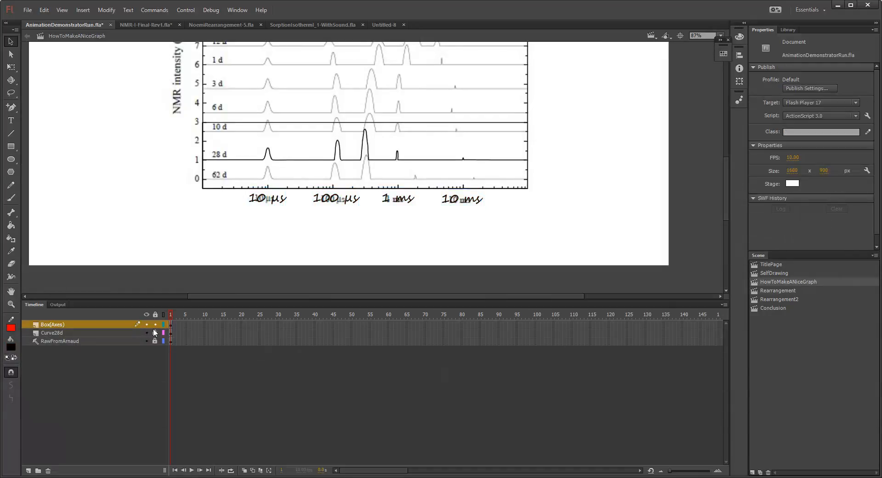
left_click(299, 161)
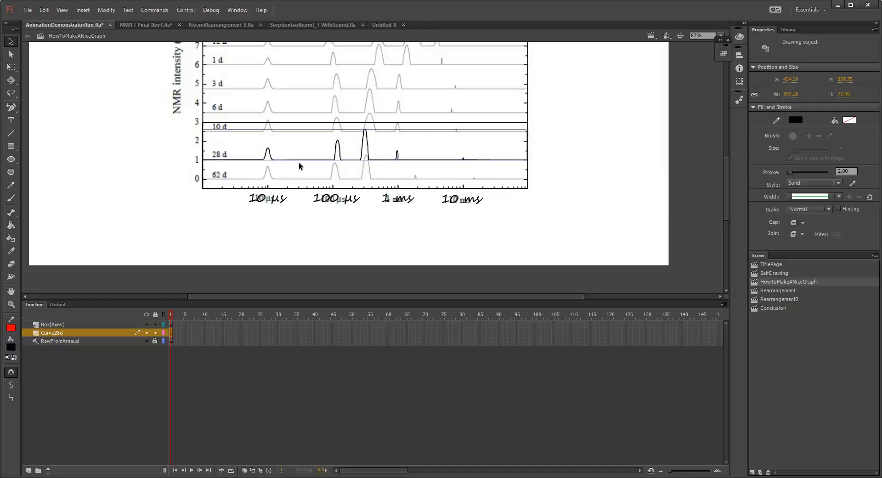
key("Down")
key("Down")
key("Down")
key("Down")
key("Down")
key("Down")
key("Down")
key("Down")
key("Down")
key("Down")
key("Down")
key("Down")
key("Down")
key("Down")
key("Down")
key("Down")
key("Down")
key("Down")
key("Down")
key("Down")
key("Down")
key("Down")
key("Down")
key("Down")
key("Down")
key("Down")
key("Down")
key("Down")
key("Down")
key("Down")
key("Down")
key("Down")
key("Up")
key("Up")
key("Up")
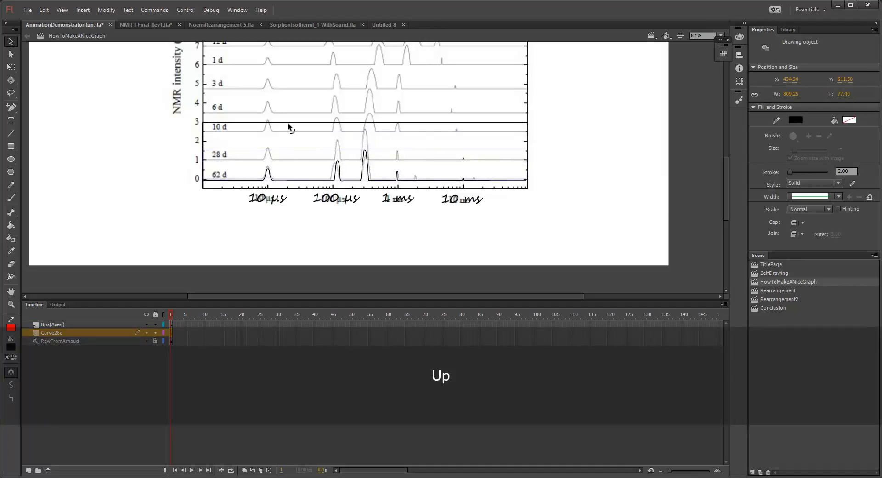
Step: Nudge the box's horizontal top line down to just above the traced curve's highest peak, between levels 1 and 2
left_click(289, 123)
key("Down")
key("Down")
key("Down")
key("Down")
key("Down")
key("Down")
key("Down")
key("Down")
key("Down")
key("Down")
key("Down")
key("Down")
key("Down")
key("Down")
key("Down")
key("Down")
key("Down")
key("Down")
key("Down")
key("Down")
key("Down")
key("Down")
key("Down")
key("Down")
key("Down")
key("Down")
key("Down")
key("Down")
key("Down")
key("Down")
key("Down")
key("Down")
key("Down")
key("Down")
key("Down")
key("Down")
key("Down")
key("Down")
key("Down")
key("Down")
key("Down")
key("Down")
left_click(120, 148)
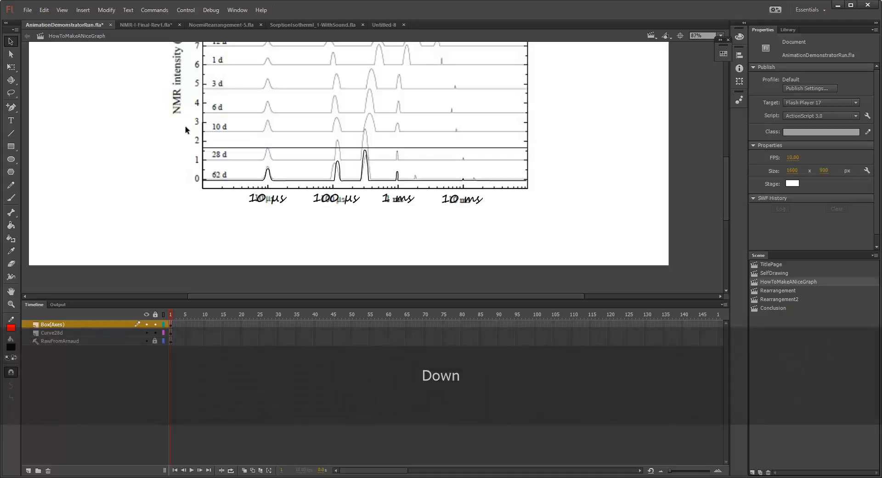
Step: Delete the axes box's overlong vertical side line and hide the RawFromArnaud guide layer
mouse_move(152, 124)
left_mouse_down()
mouse_move(226, 138)
mouse_move(540, 149)
left_mouse_up()
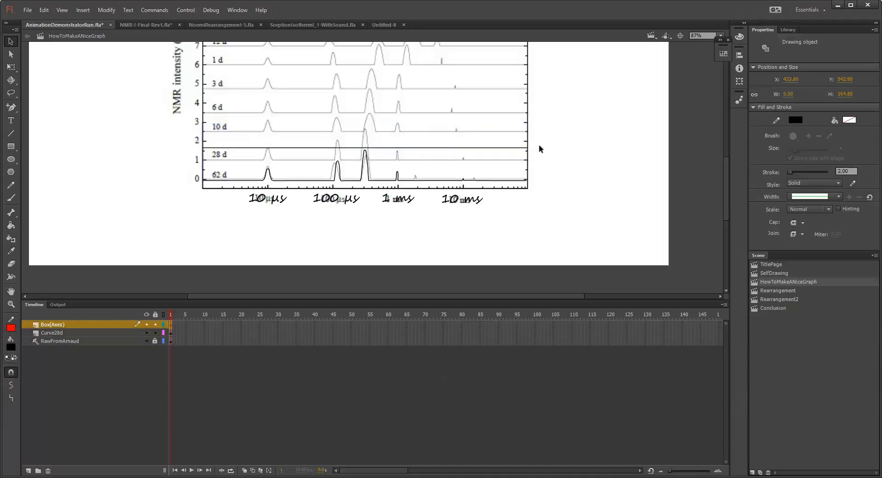
key("Delete")
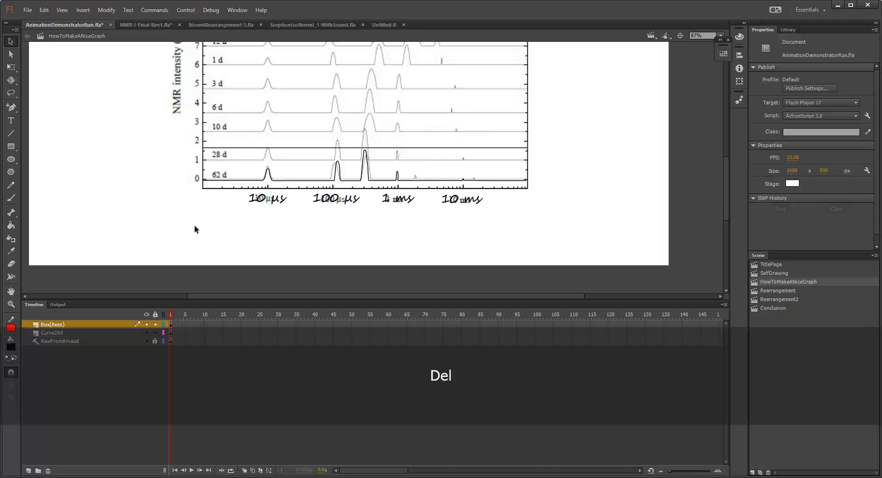
scroll(173, 191, "up", 3, "ctrl")
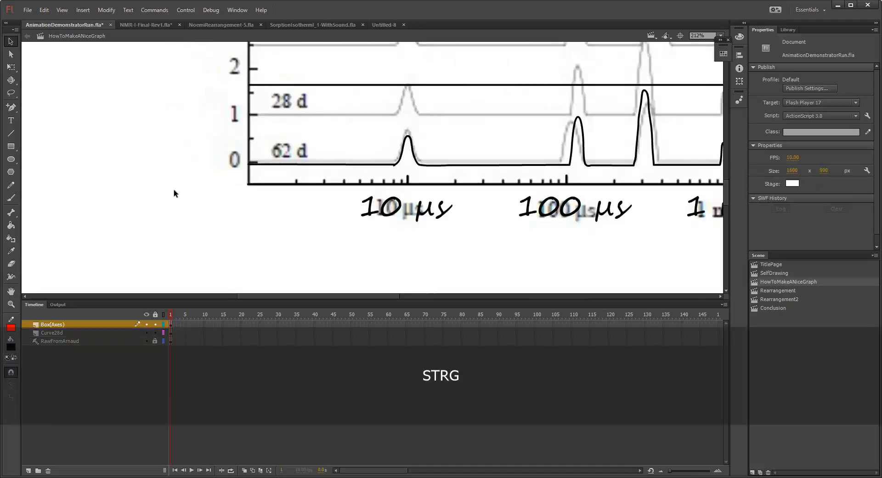
left_click(146, 340)
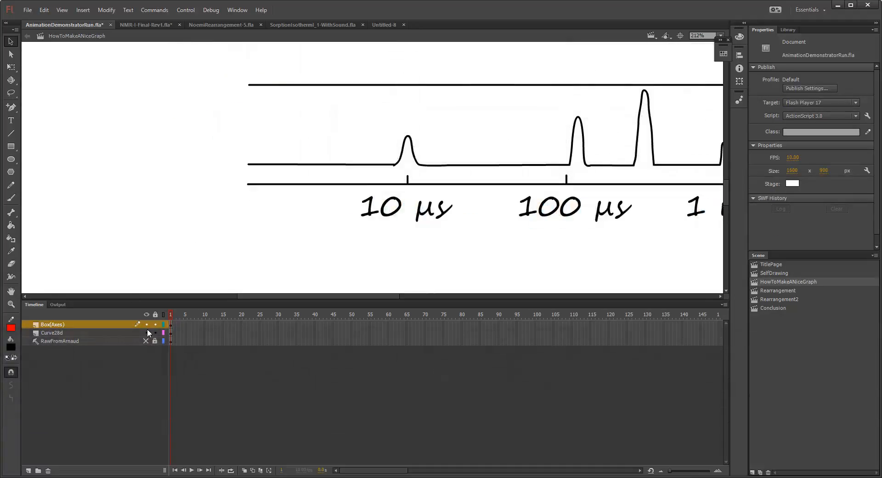
scroll(222, 205, "down", 3, "ctrl")
scroll(219, 208, "up", 1, "ctrl")
scroll(224, 212, "down", 1, "ctrl")
left_click_drag(547, 217, 407, 221)
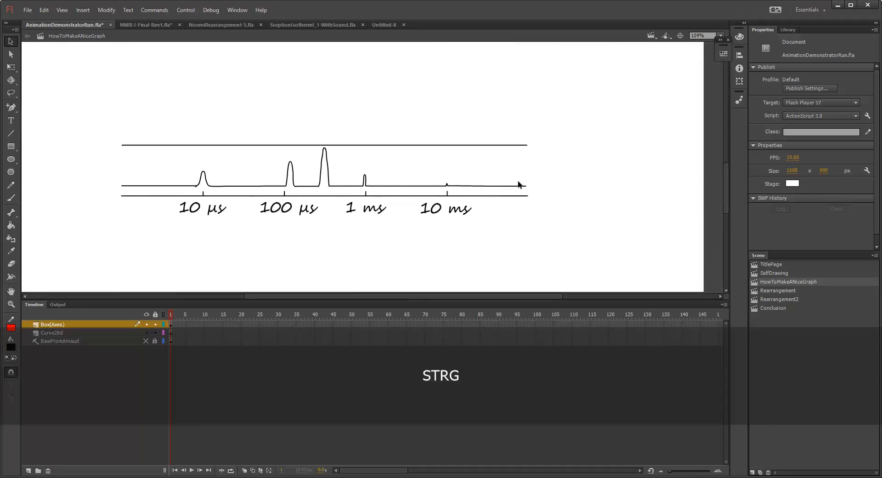
Step: Draw new vertical lines about 102 px tall at the left and right ends to close the axes box, using a 2.00 stroke
left_click_drag(137, 187, 331, 183)
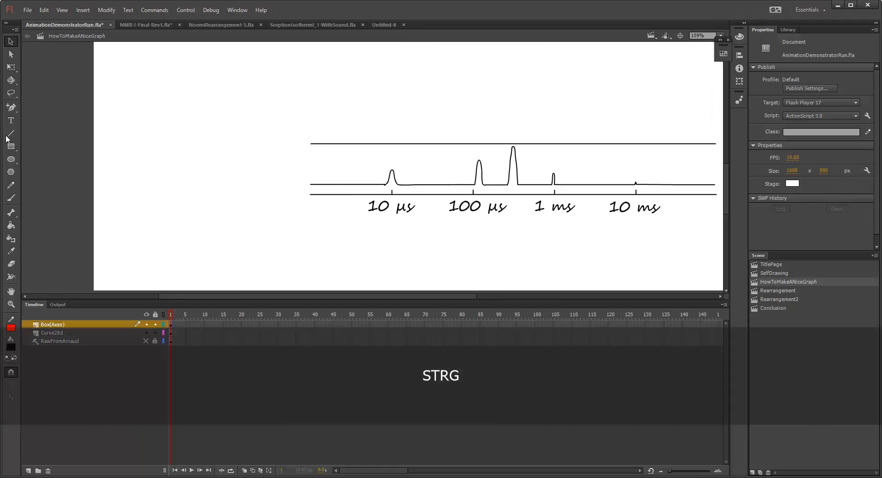
left_click(11, 133)
scroll(404, 197, "up", 2, "ctrl")
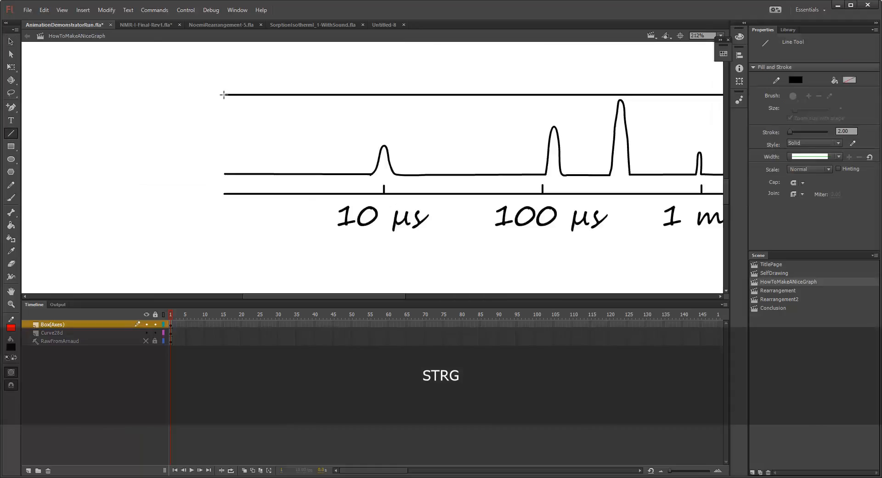
key("shift")
left_click_drag(225, 95, 214, 199)
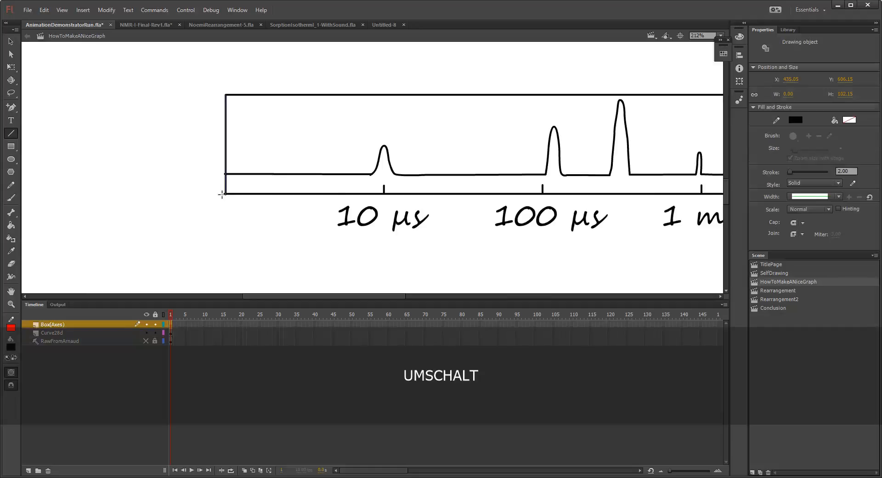
scroll(433, 189, "right", 5, "shift")
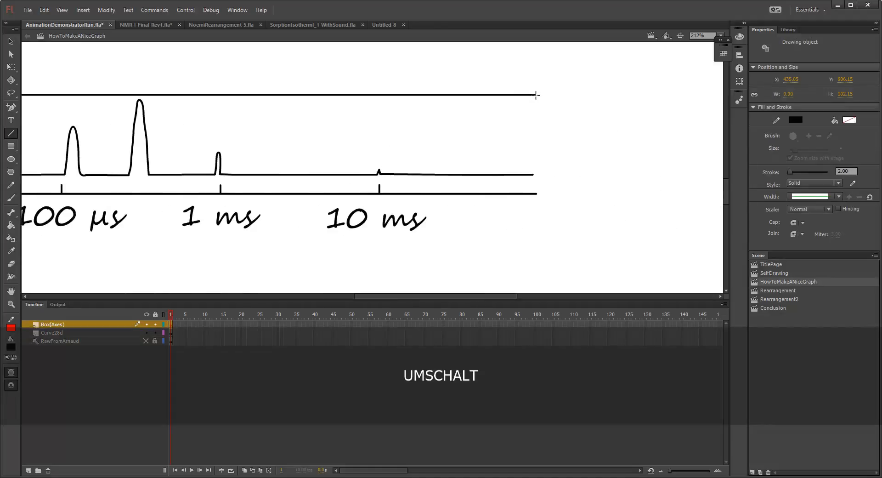
left_click_drag(535, 96, 536, 191)
scroll(241, 161, "down", 4, "ctrl")
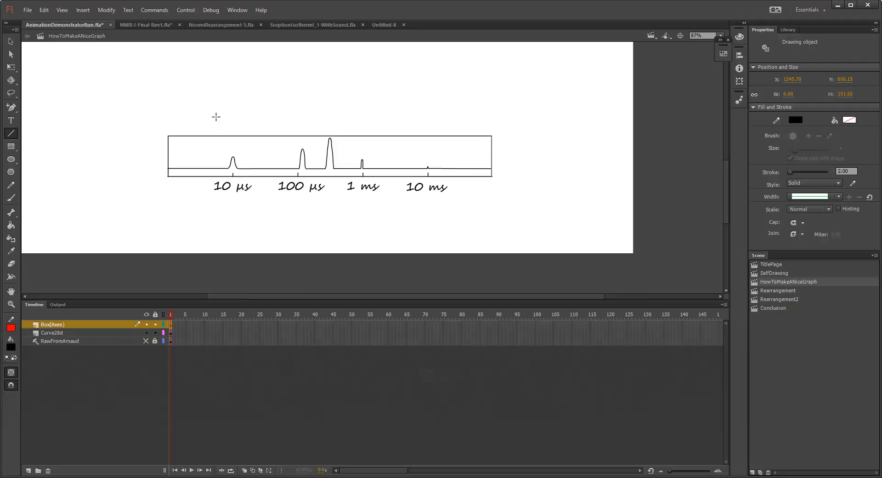
Step: Open the Rearrangement scene and look over its line drawing
left_click(784, 291)
key("ctrl+minus")
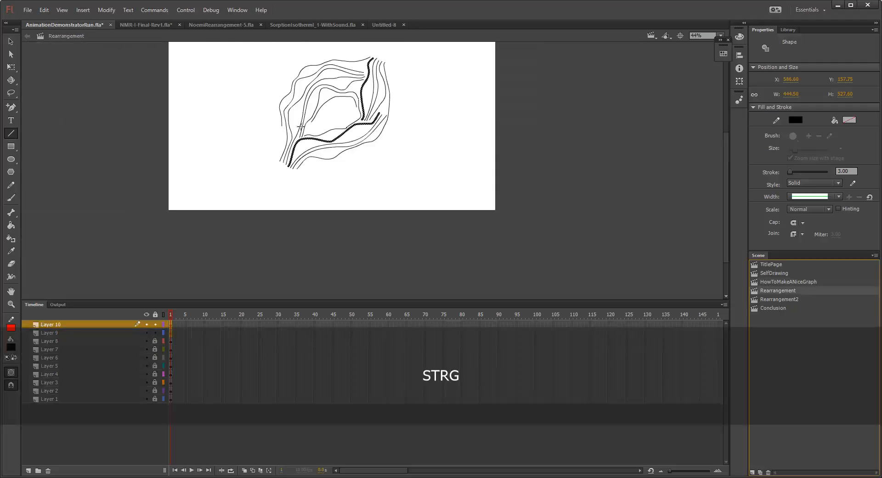
scroll(295, 138, "up", 2)
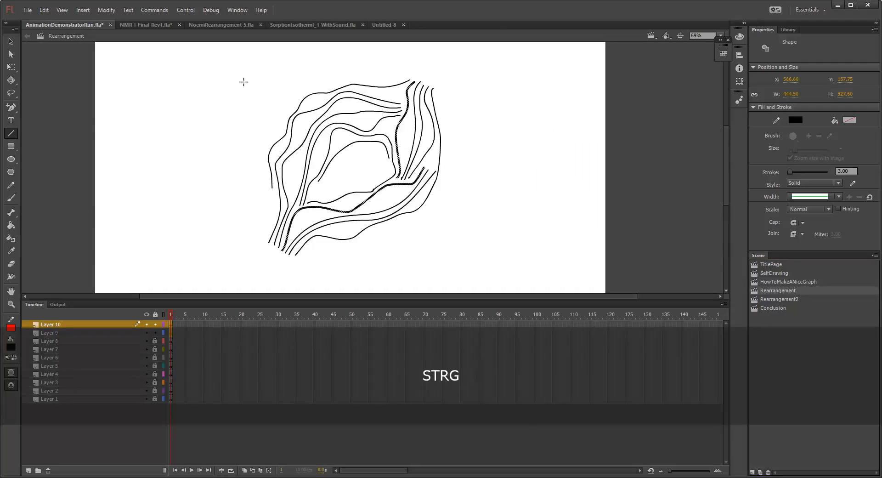
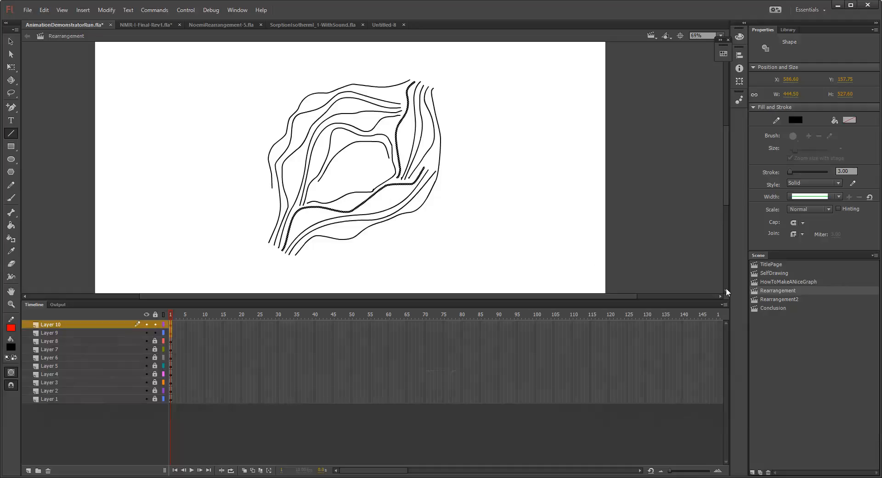
Step: In the Rearrangement2 scene, move the upper thick line onto a new layer of its own, keeping its position
left_click(770, 301)
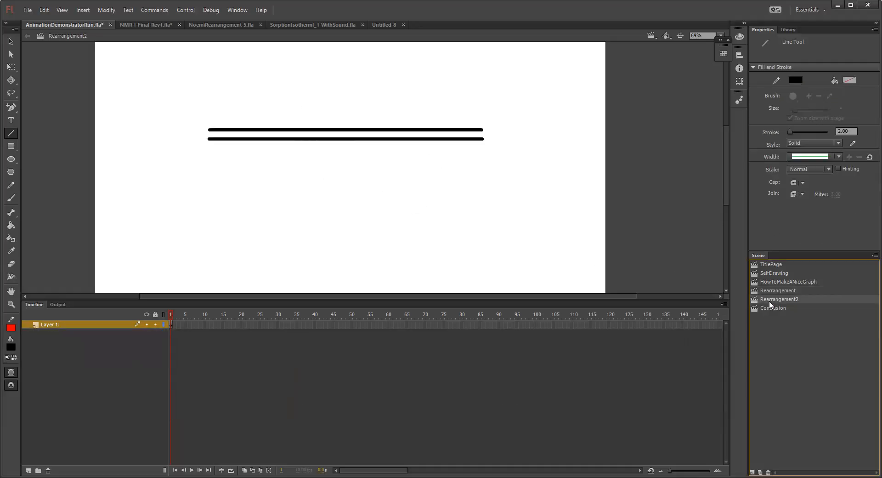
key("space")
mouse_move(263, 99)
left_mouse_down()
mouse_move(268, 118)
mouse_move(259, 108)
left_mouse_up()
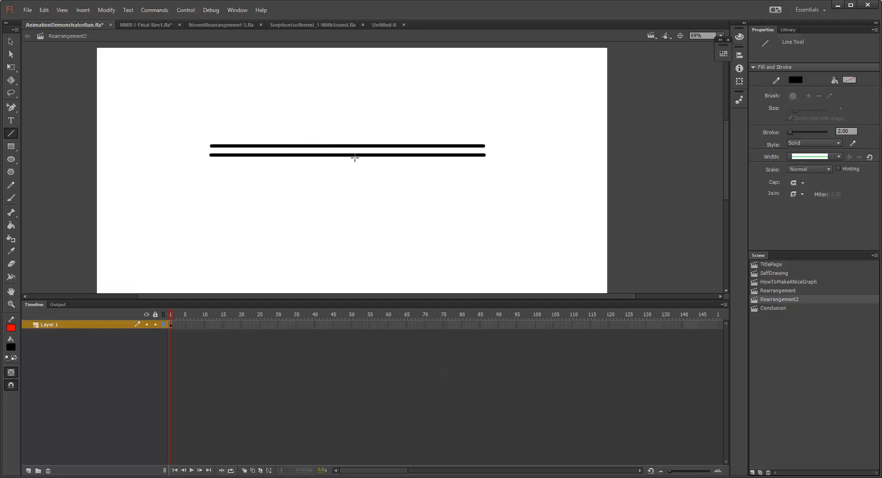
left_click(16, 40)
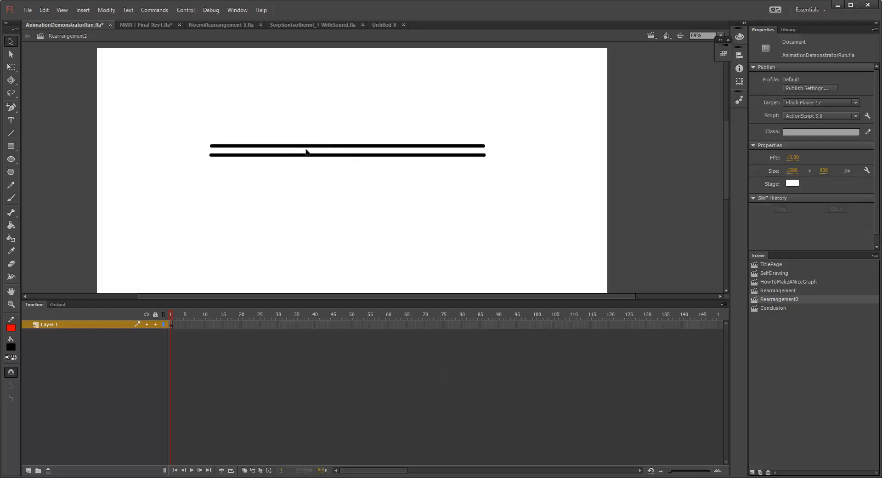
left_click(305, 146)
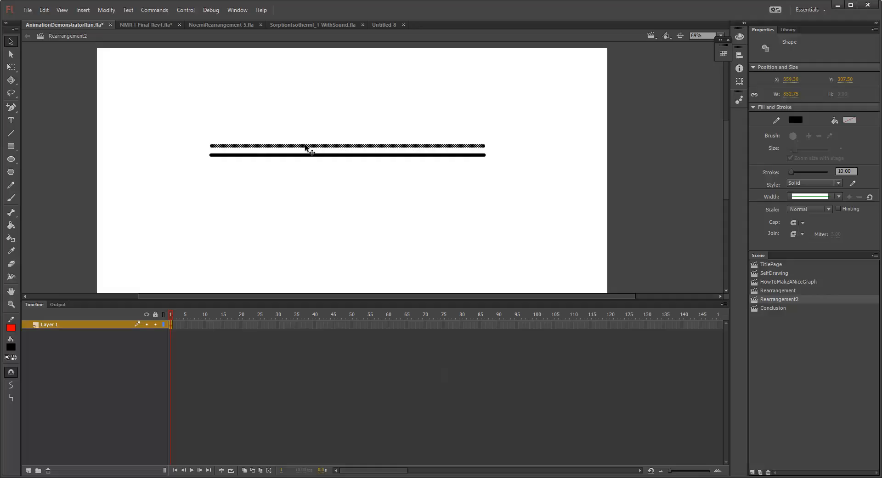
key("ctrl")
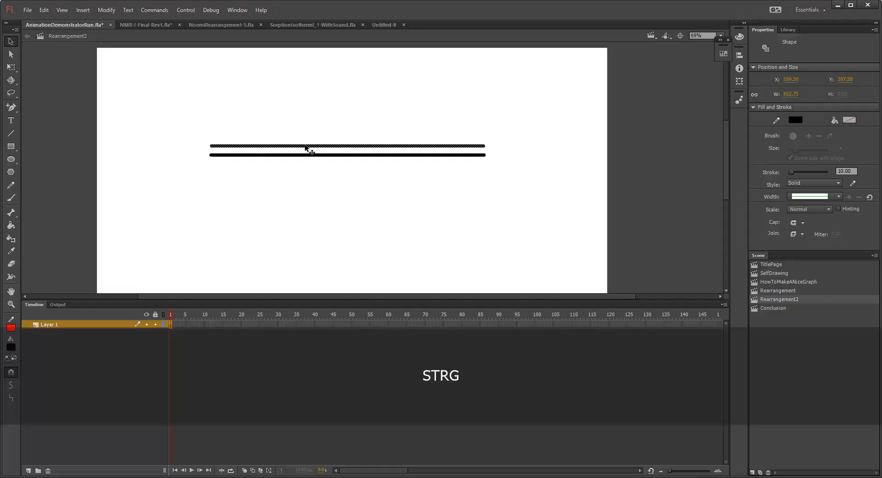
key("ctrl+x")
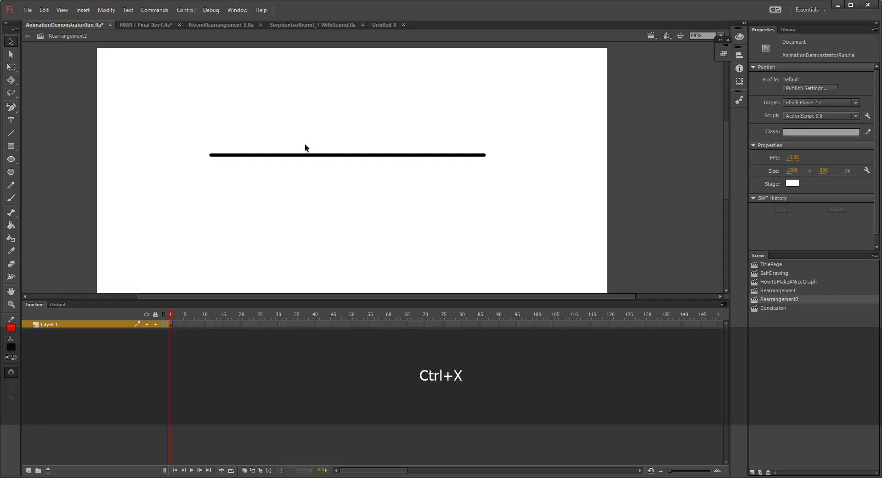
left_click(28, 470)
key("shift")
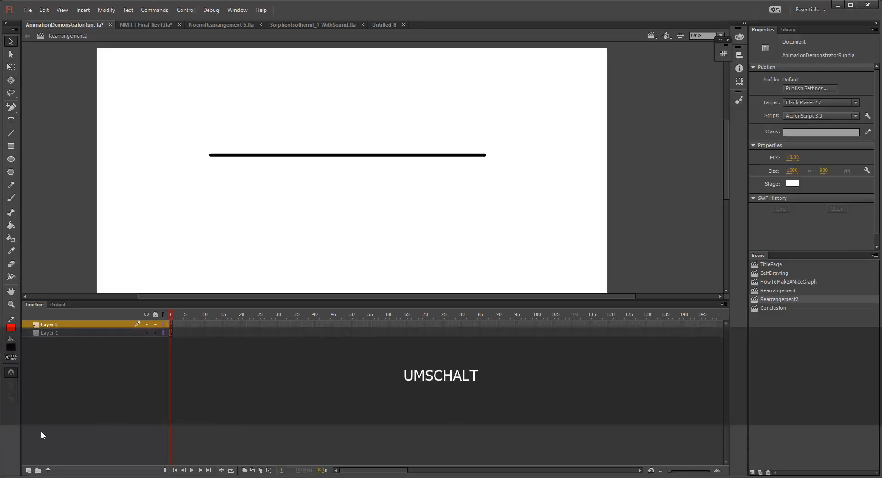
key("ctrl+shift+v")
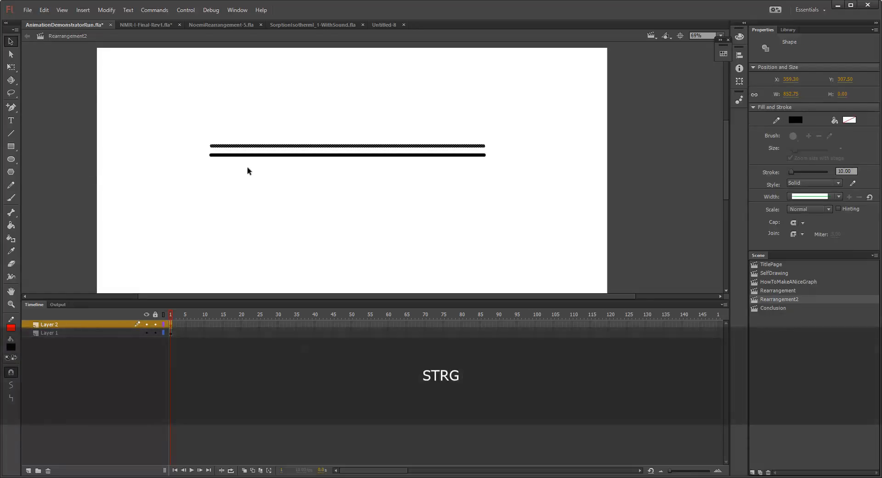
Step: Apply a shape tween to the first frame of both Layer 2 and Layer 1
scroll(249, 171, "up", 2)
left_click_drag(457, 165, 420, 199)
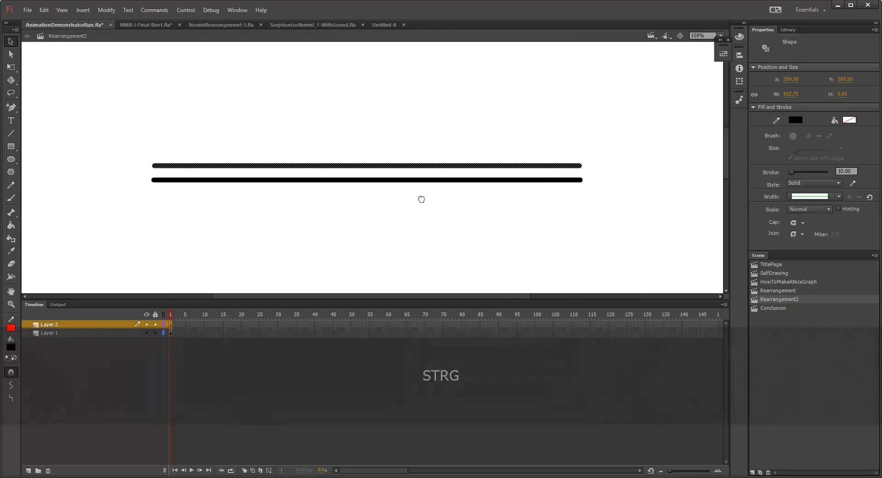
left_click(61, 334)
left_click(56, 326)
left_click_drag(273, 263, 272, 244)
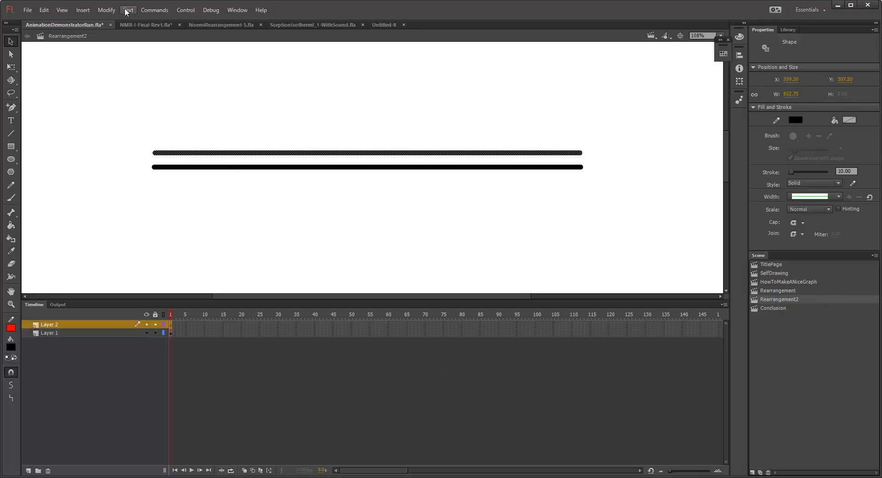
left_click(83, 10)
left_click(92, 44)
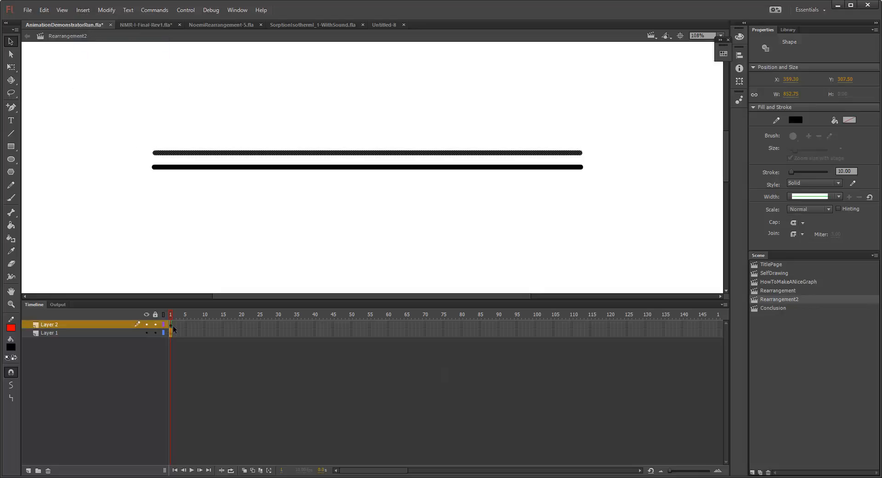
left_click(171, 333)
left_click(90, 10)
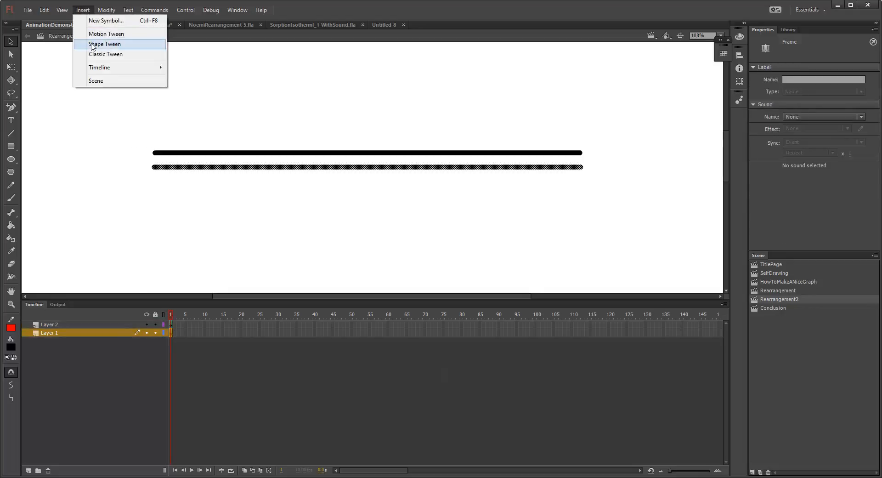
left_click(93, 43)
Step: Extend both tweened layers to frame 60 and insert a keyframe in each at frame 19
left_click(269, 324)
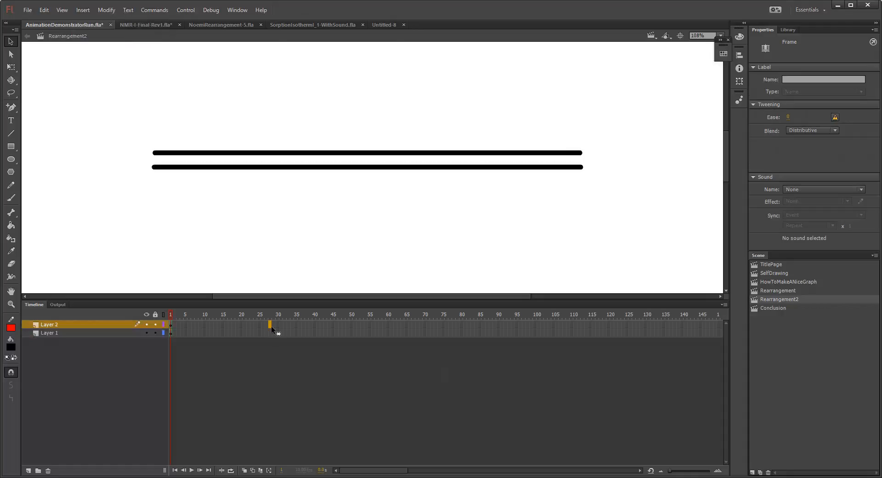
left_click(387, 324)
key("F5")
left_click(387, 333)
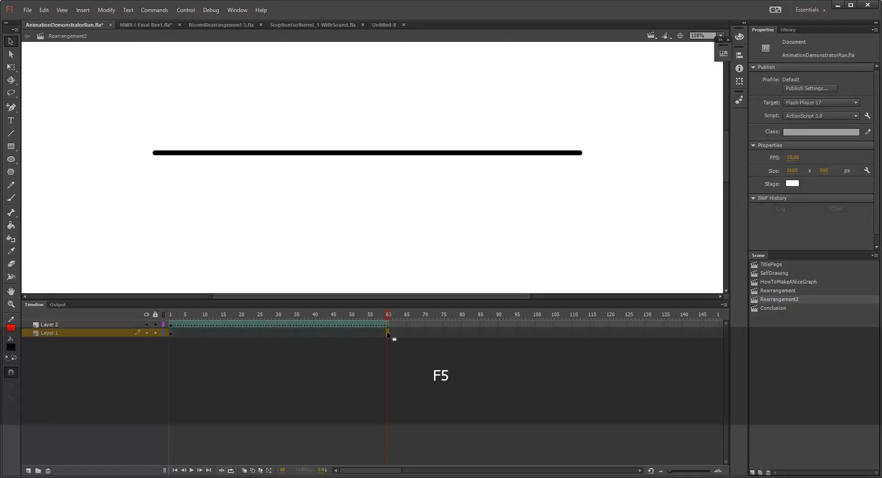
key("F5")
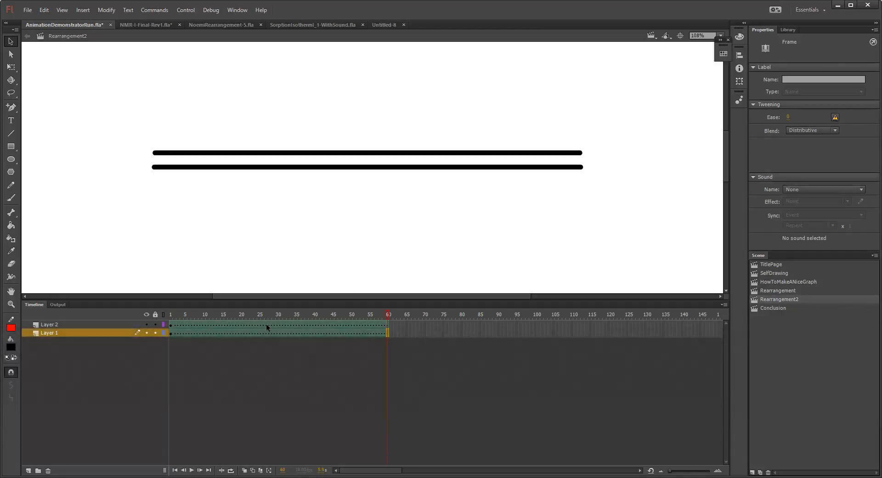
left_click(237, 324)
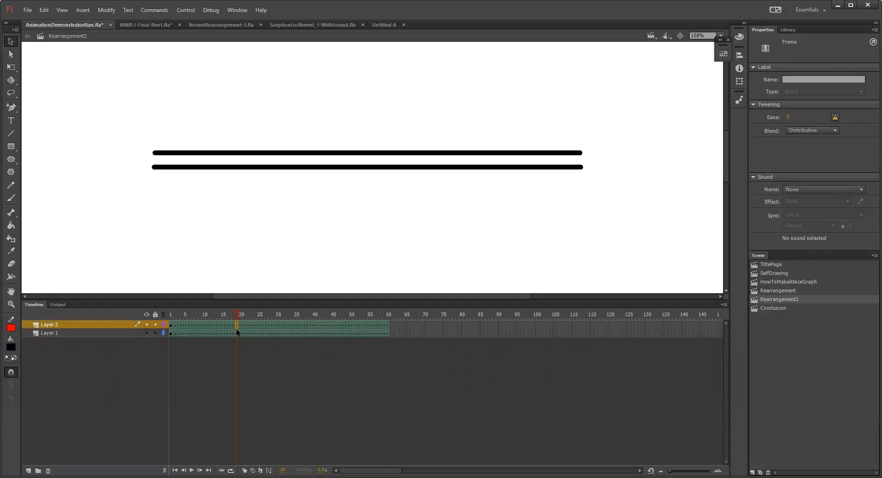
key("F6")
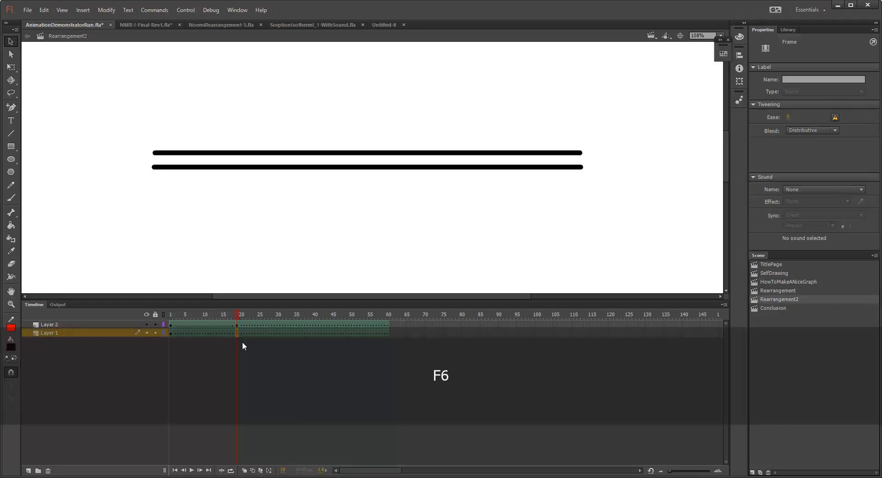
Step: Add three anchor points along the left half of the upper line on Layer 2 at frame 19
left_click(348, 154)
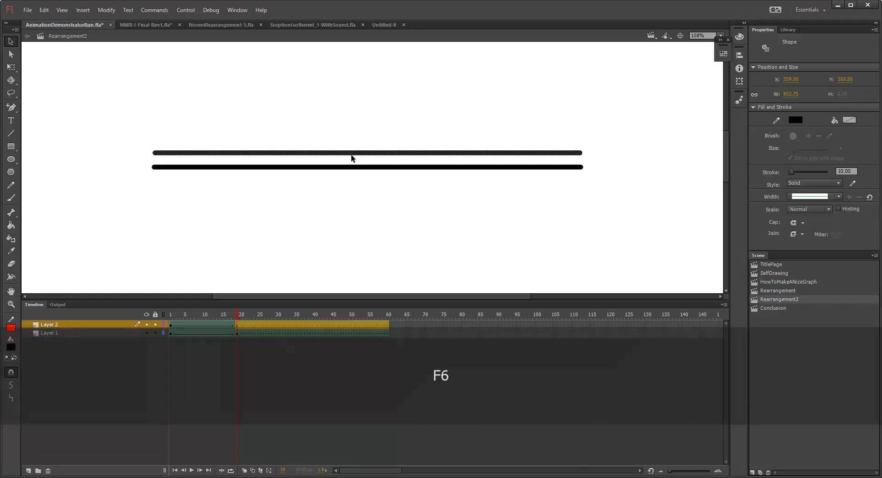
key("a")
left_click(367, 152)
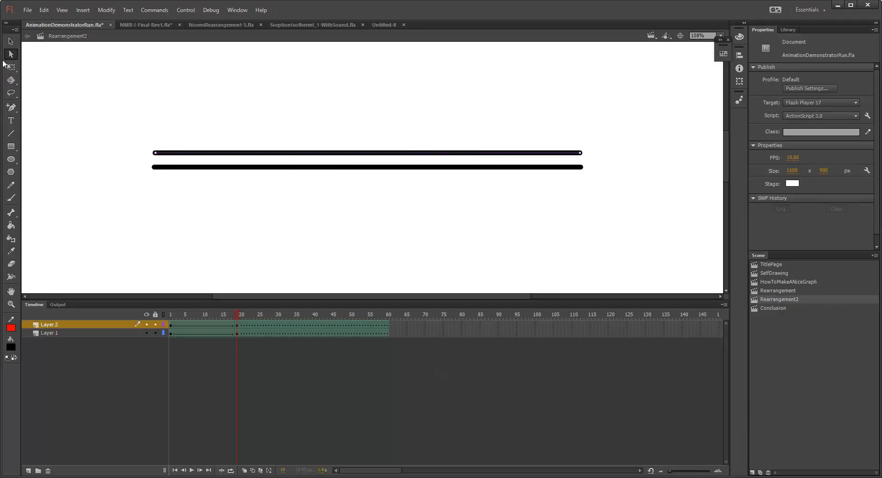
left_click(12, 108)
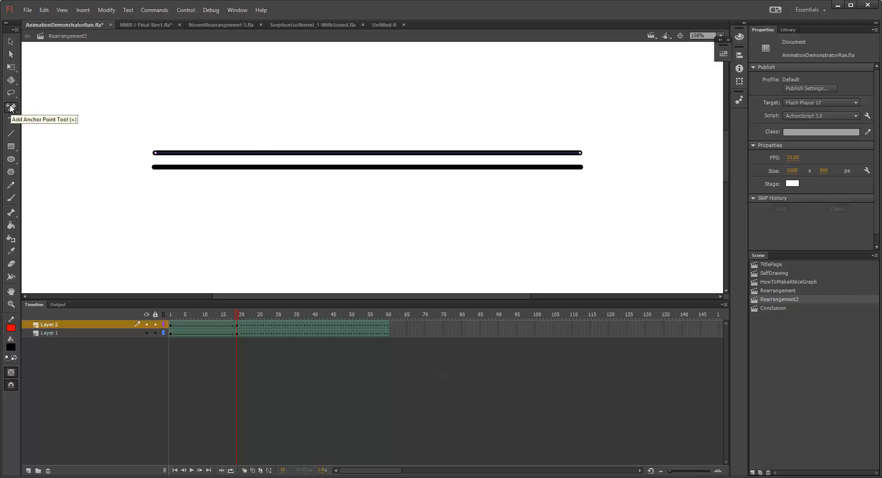
left_click(312, 153)
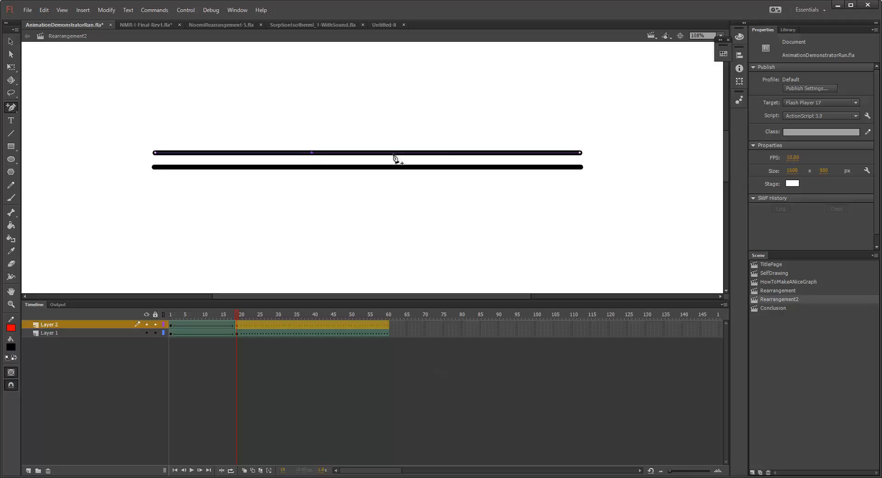
left_click(209, 153)
left_click(263, 152)
left_click(11, 41)
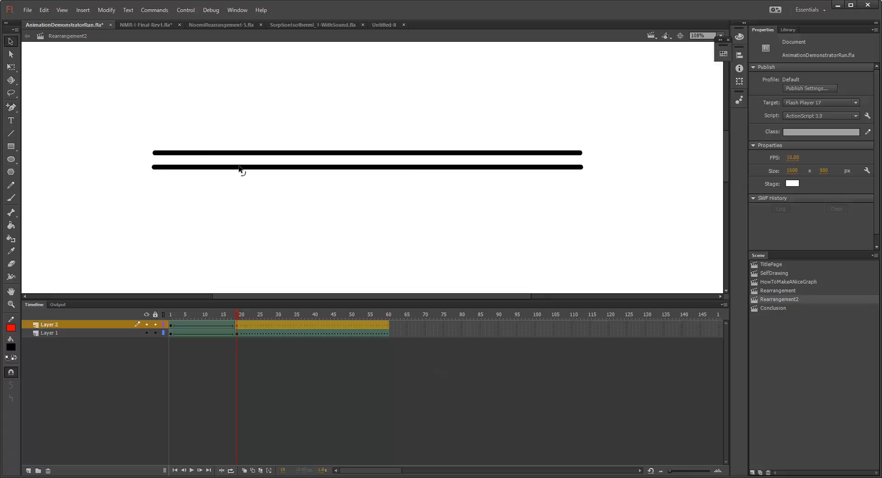
Step: Add three anchor points along the right half of the lower line on Layer 1 at frame 19
left_click(240, 168)
left_click(10, 107)
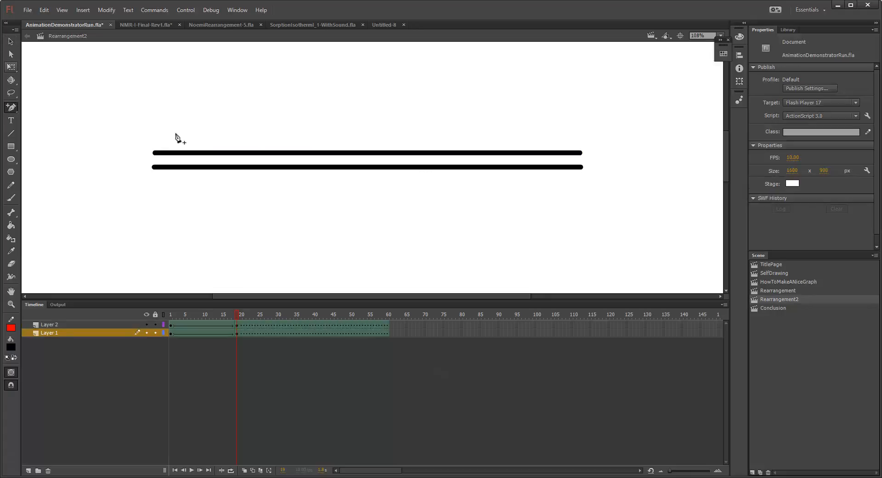
left_click(392, 167)
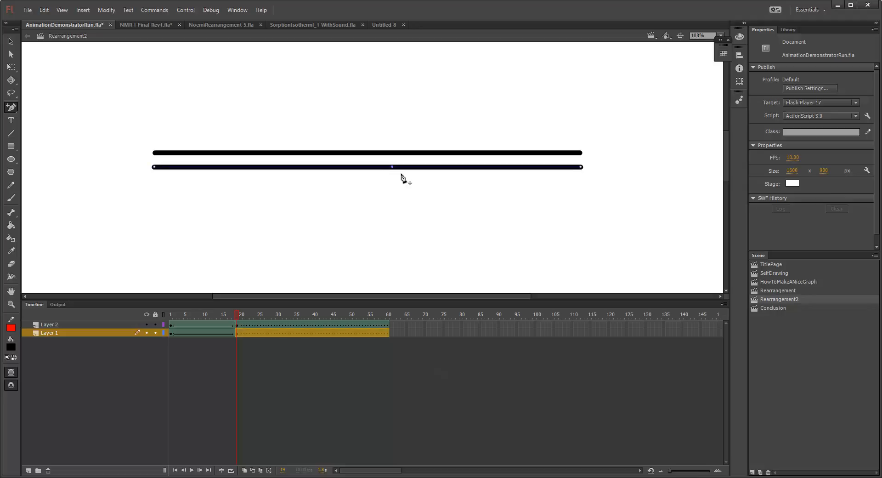
left_click(472, 167)
Step: Pull the middle added anchor of the lower line down and that of the upper line up, forming two triangular bulges
left_click(12, 55)
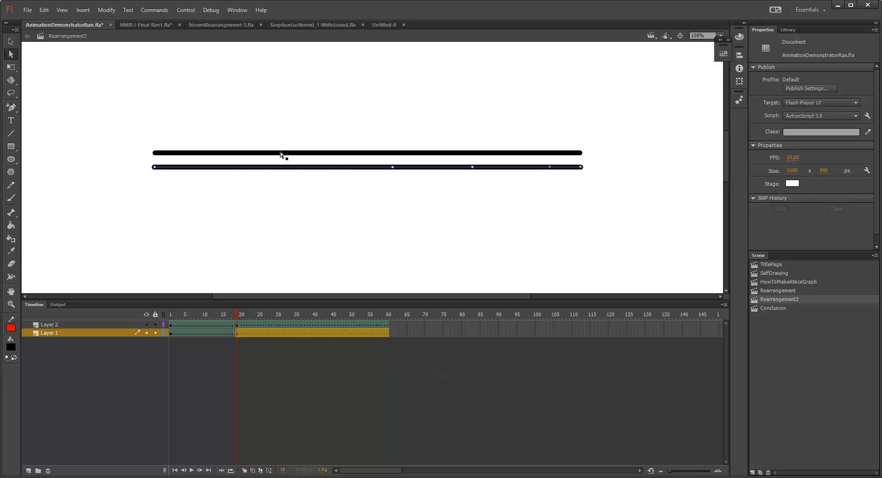
left_click_drag(472, 167, 471, 236)
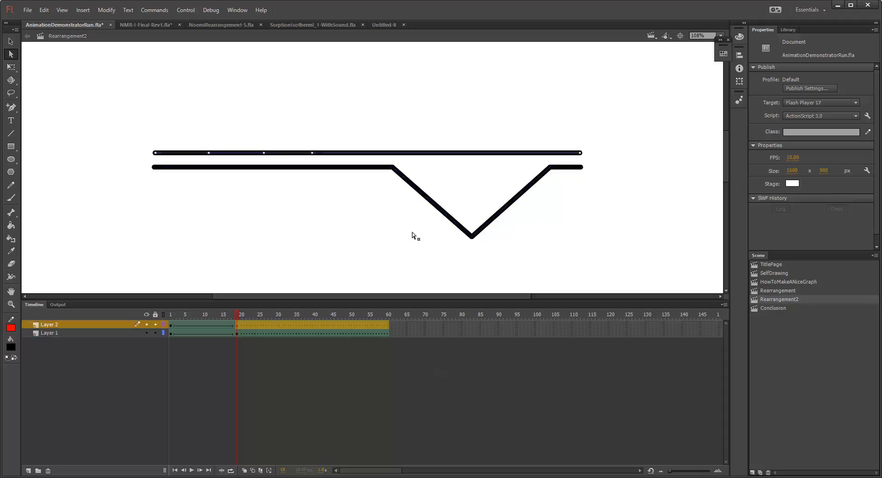
left_click_drag(262, 138, 261, 103)
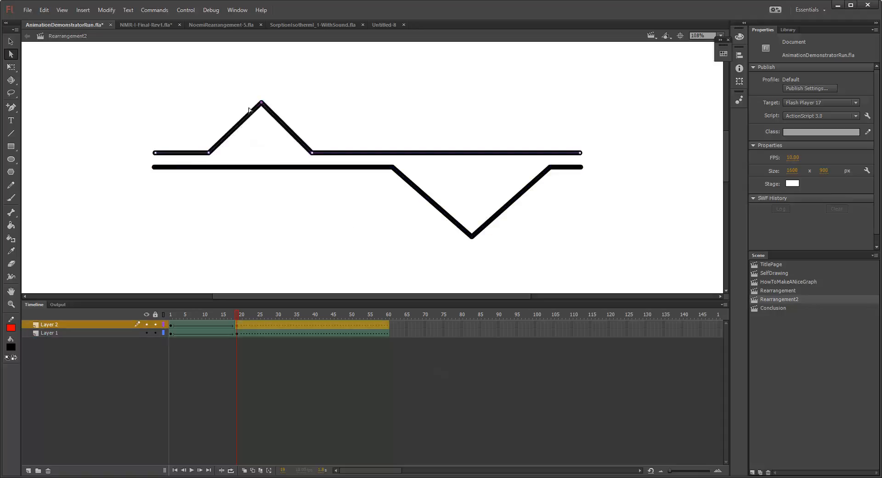
Step: Round the tips of the upper line's peak and the lower line's valley with the Convert Anchor Point tool
left_click(11, 106)
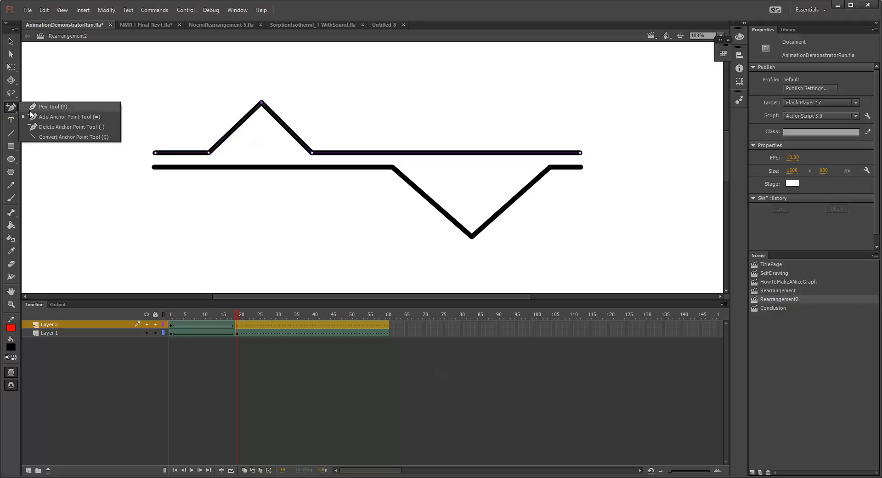
left_click(56, 137)
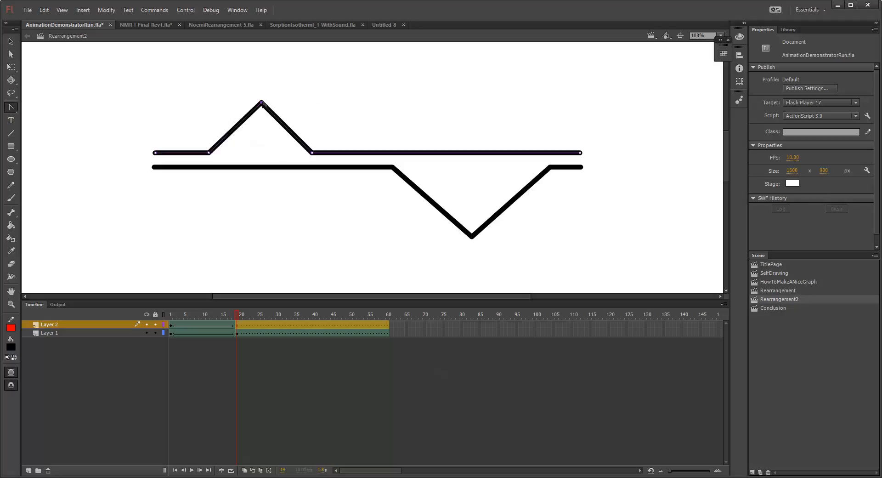
mouse_move(261, 102)
left_mouse_down()
mouse_move(269, 110)
mouse_move(234, 103)
left_mouse_up()
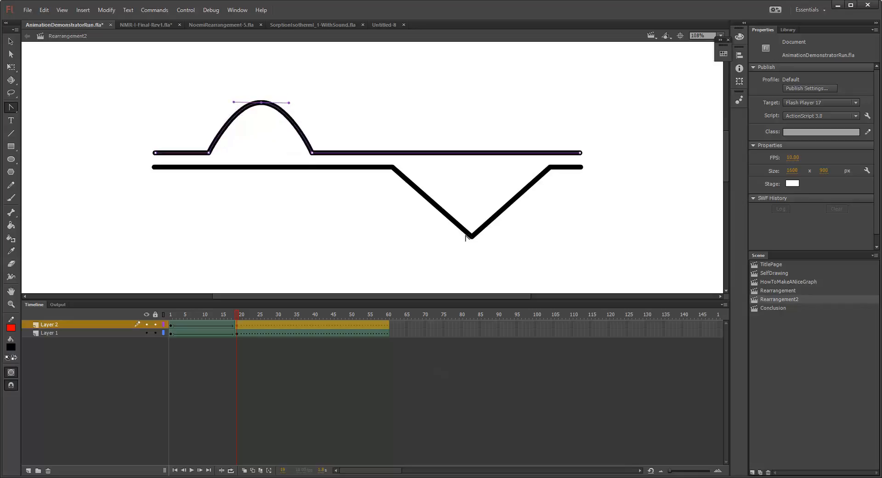
left_click(11, 54)
left_click(206, 166)
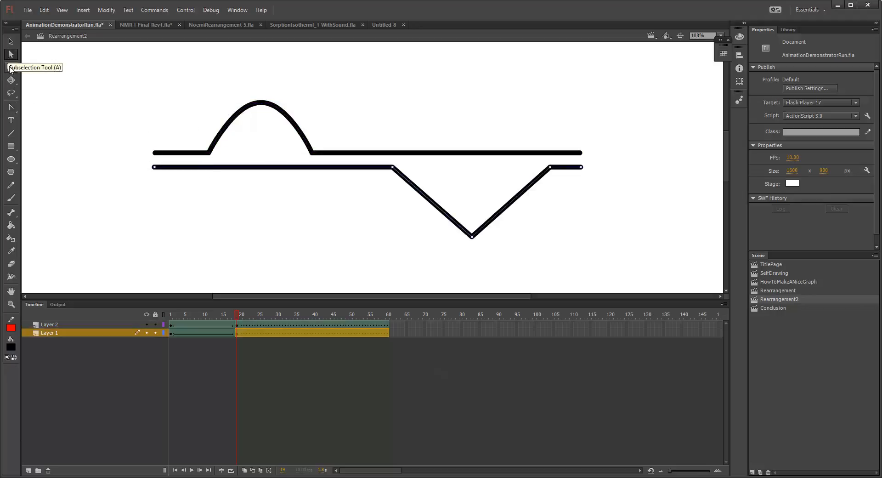
left_click(11, 107)
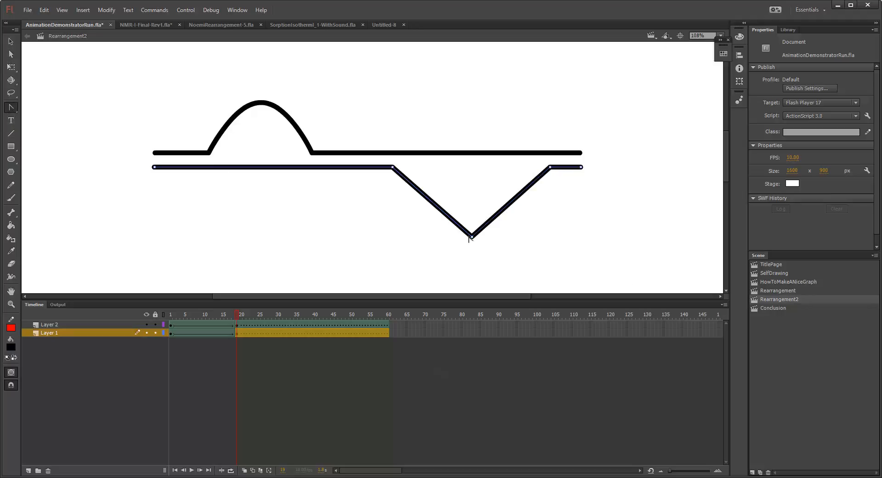
left_click_drag(471, 237, 429, 240)
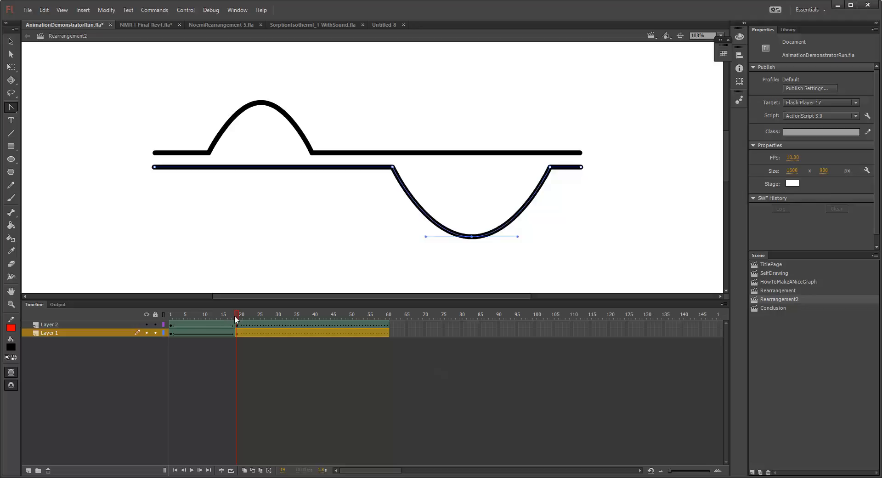
Step: Play the Rearrangement2 animation from frame 1 several times to check how both lines bulge
left_click_drag(239, 312, 156, 310)
key("Return")
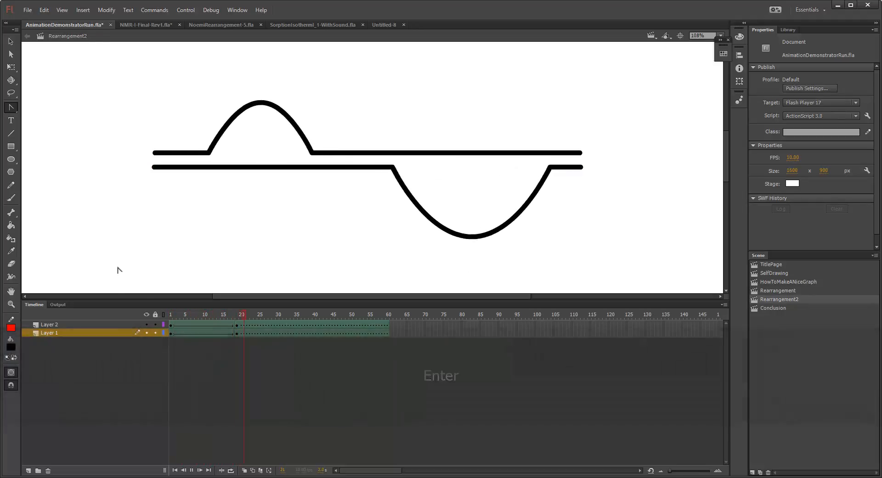
key("Return")
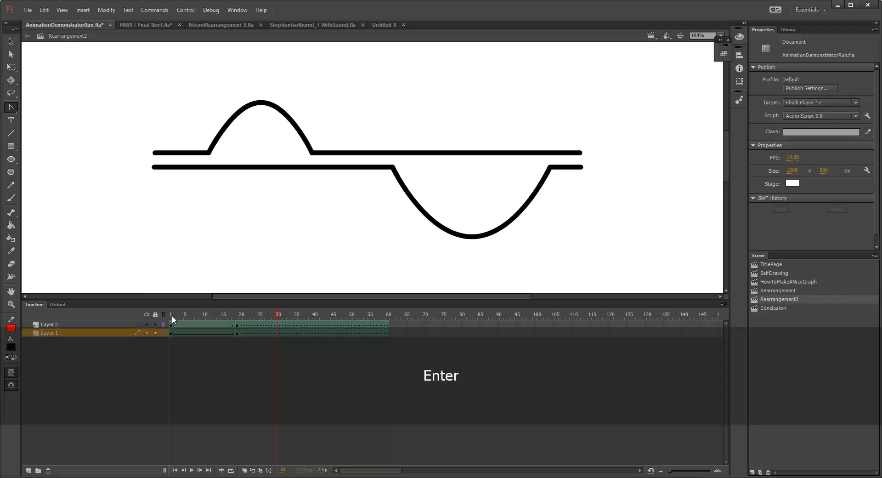
left_click(172, 315)
key("Return")
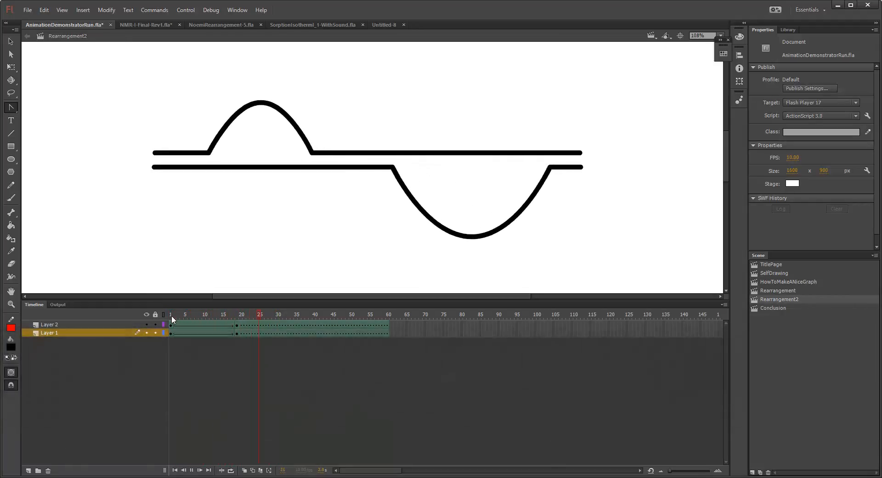
left_click(172, 315)
key("Return")
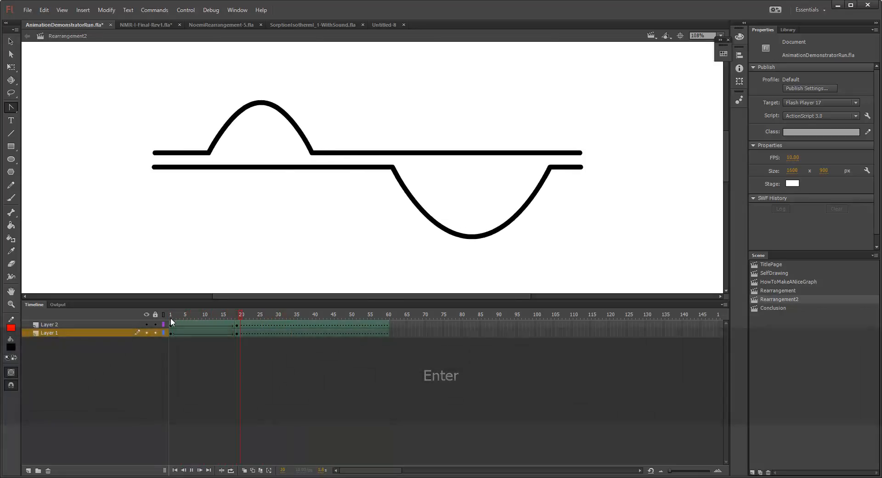
Step: Insert a keyframe at frame 34 in both Layer 2 and Layer 1
scroll(222, 224, "down", 2, "ctrl")
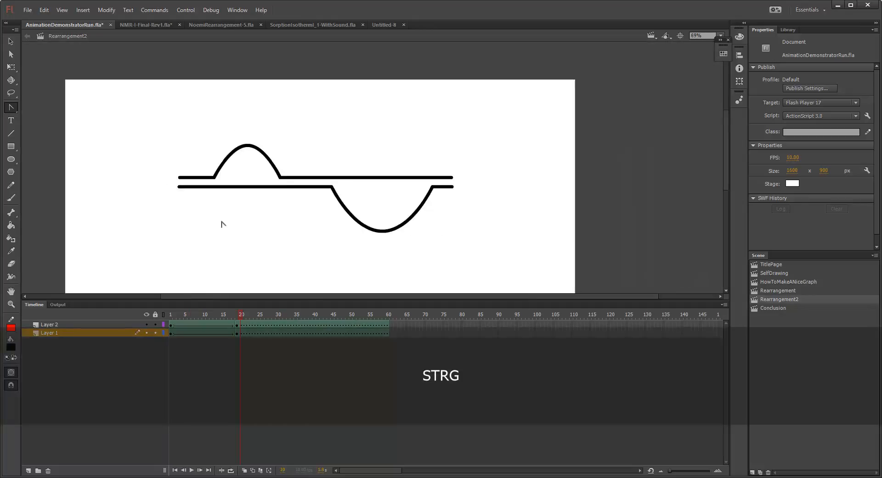
scroll(222, 224, "up", 1)
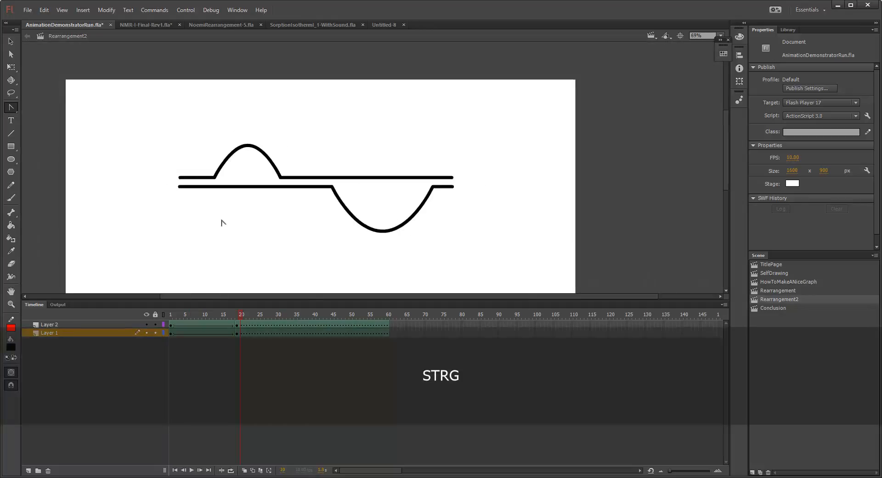
scroll(222, 224, "down", 1, "ctrl")
scroll(222, 223, "up", 1, "ctrl")
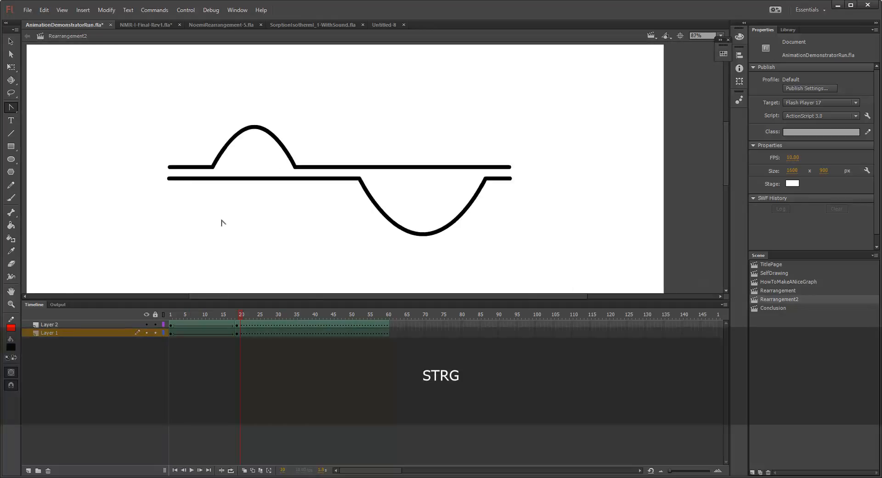
scroll(222, 223, "down", 1)
scroll(252, 229, "down", 2)
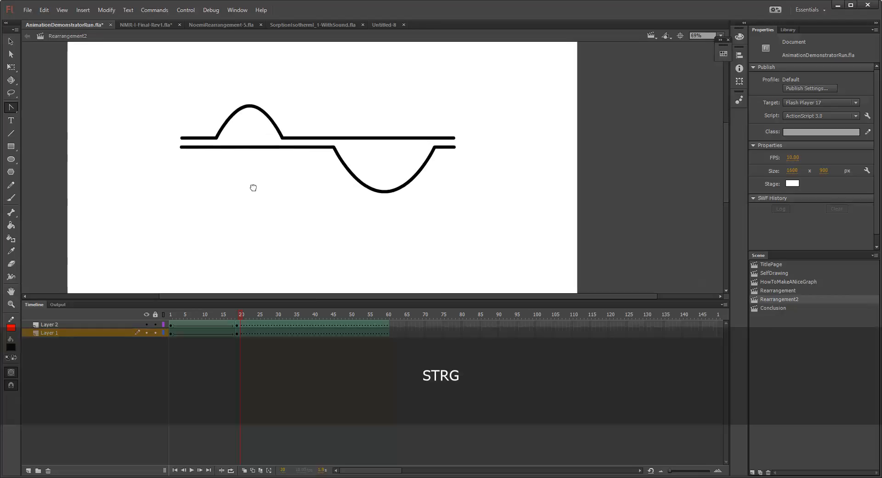
left_click(291, 325)
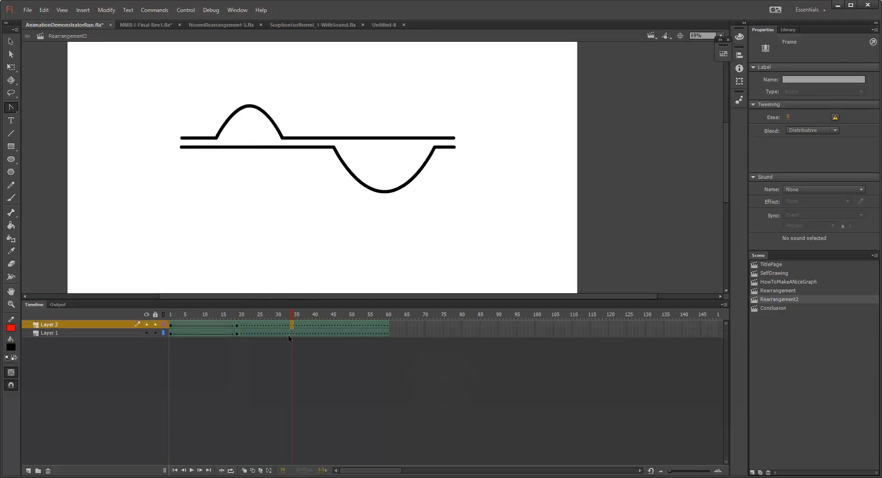
key("F6")
left_click(293, 332)
key("F6")
Step: Add three anchor points on the straight right part of the upper line on Layer 2 at frame 34
left_click(293, 325)
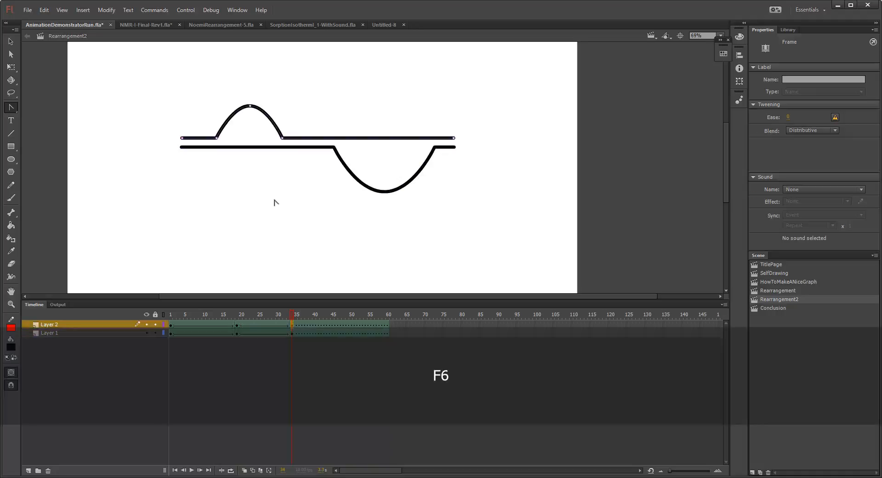
scroll(244, 175, "up", 2)
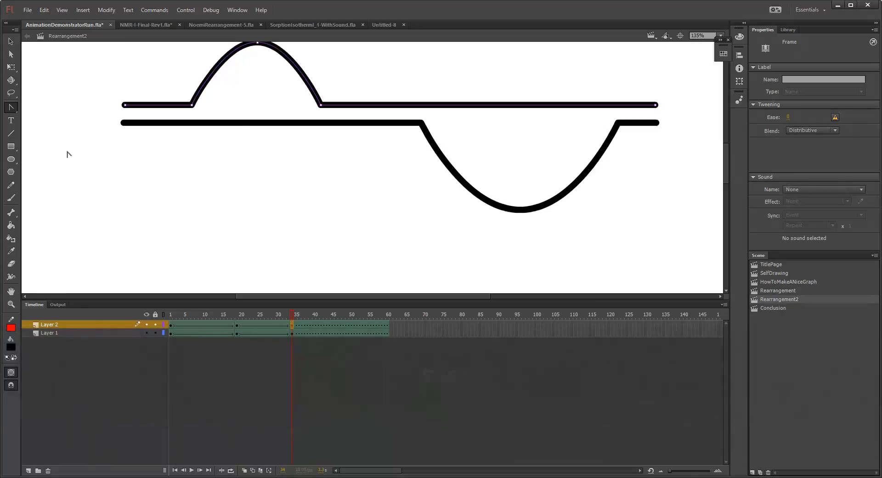
left_click_drag(14, 109, 38, 114)
left_click(520, 105)
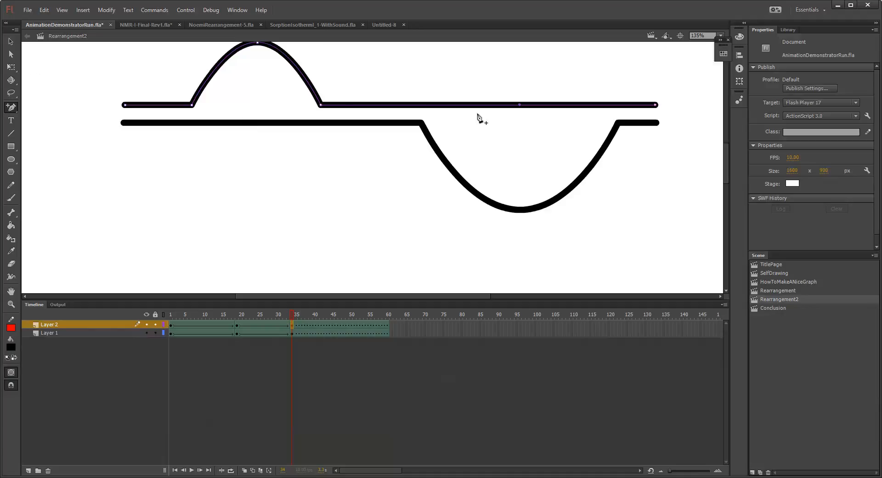
left_click(591, 105)
left_click(442, 106)
Step: Pull the middle new anchor of the upper line down into the lower line's valley and round its tip with Convert Anchor Point
left_click(10, 55)
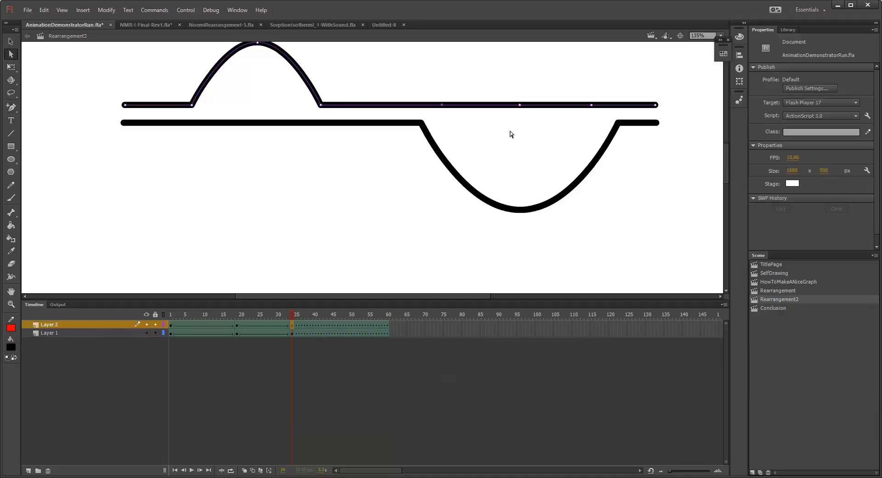
left_click_drag(519, 105, 522, 189)
left_click(12, 69)
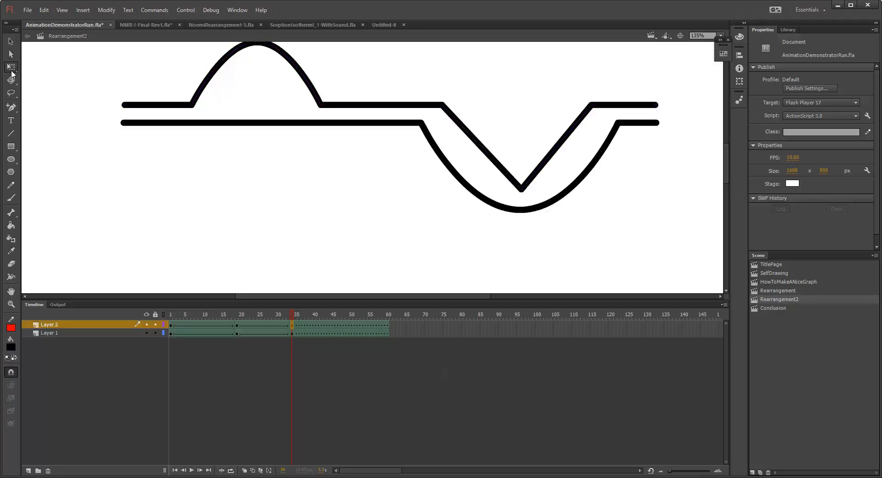
left_click(12, 108)
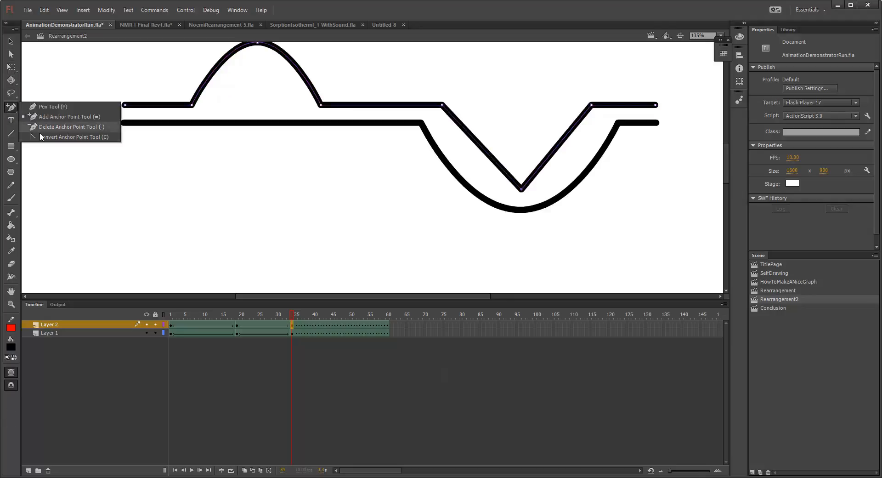
left_click(46, 137)
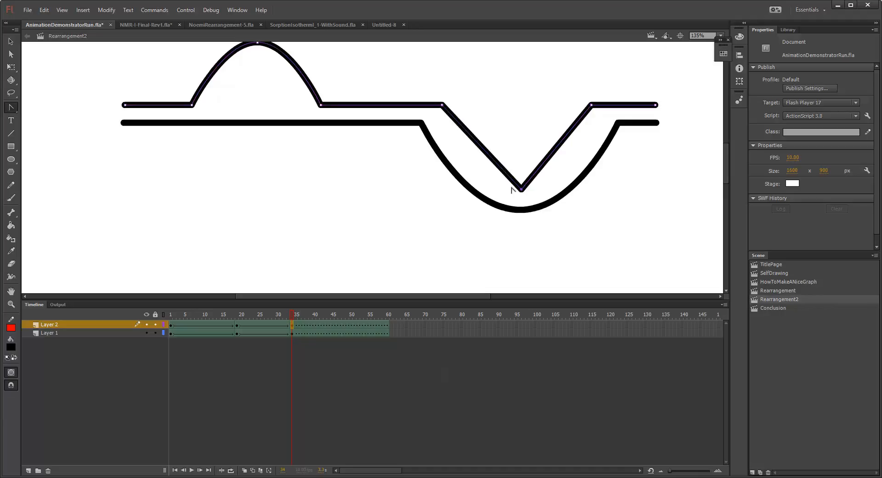
left_click_drag(522, 189, 466, 189)
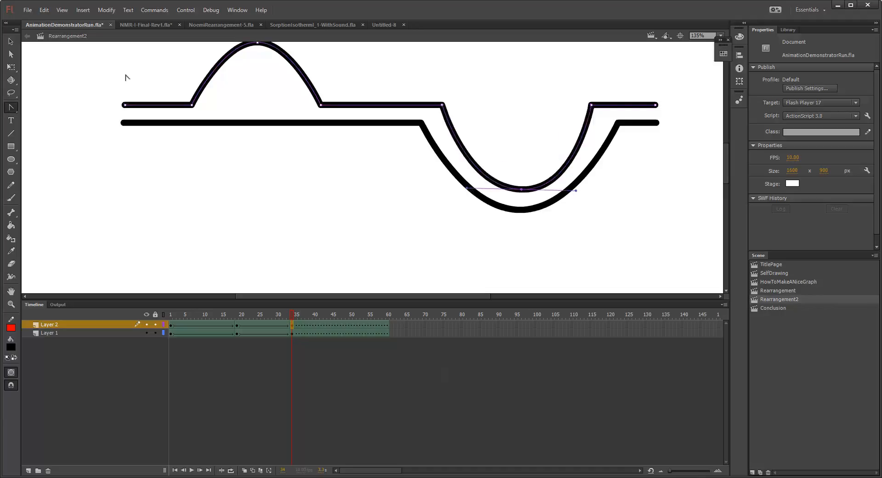
Step: Add three anchor points on the lower line of Layer 1 beneath the upper line's bump at frame 34
left_click(14, 106)
left_click(40, 115)
key("v")
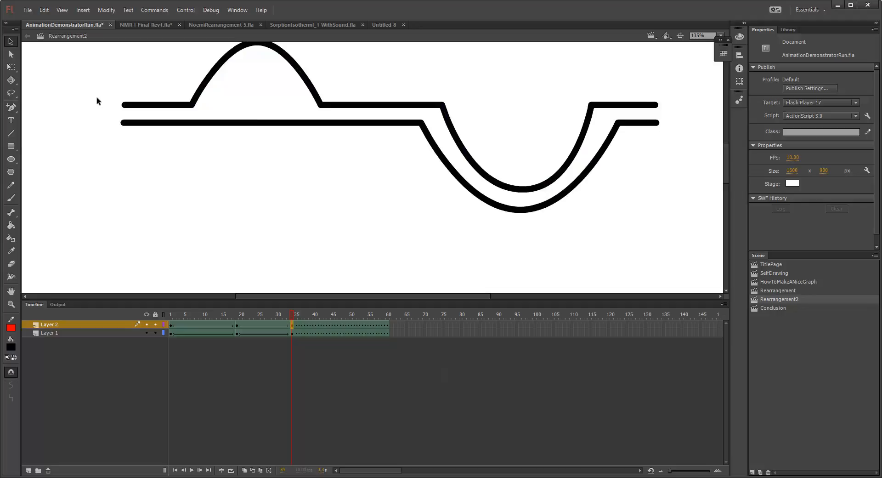
left_click(180, 125)
left_click(11, 107)
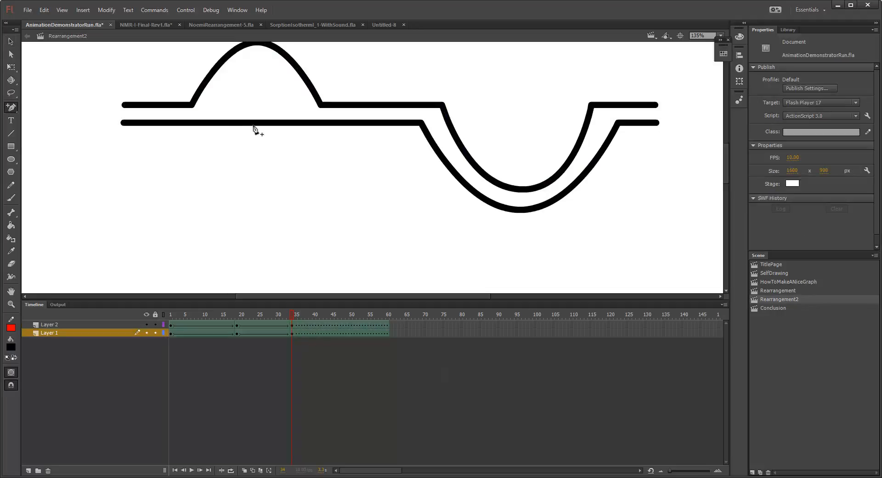
left_click(260, 123)
left_click(11, 54)
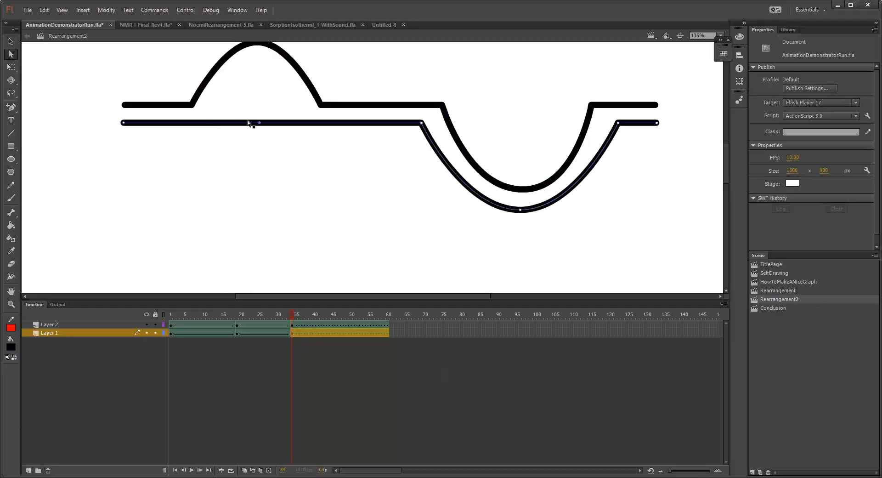
left_click(11, 107)
left_click(199, 123)
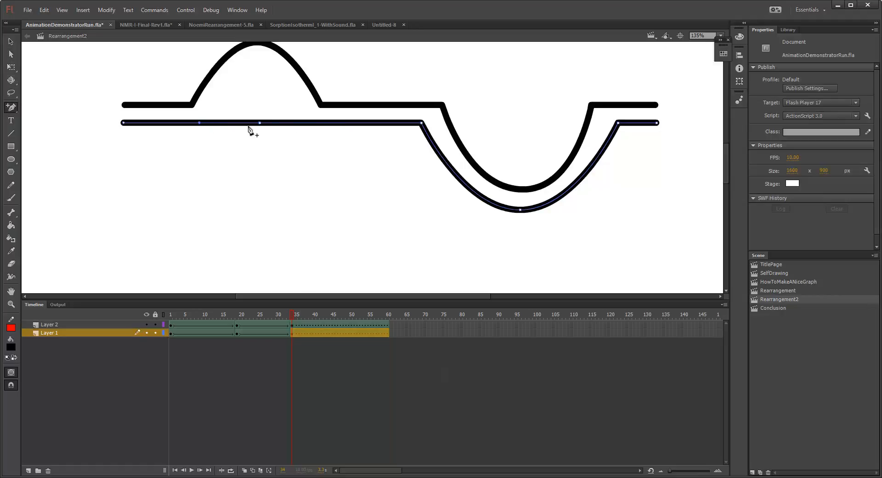
left_click(307, 122)
Step: Pull the middle new anchor of the lower line up inside the upper bump and round its tip with Convert Anchor Point
left_click(11, 54)
left_click_drag(259, 122, 256, 63)
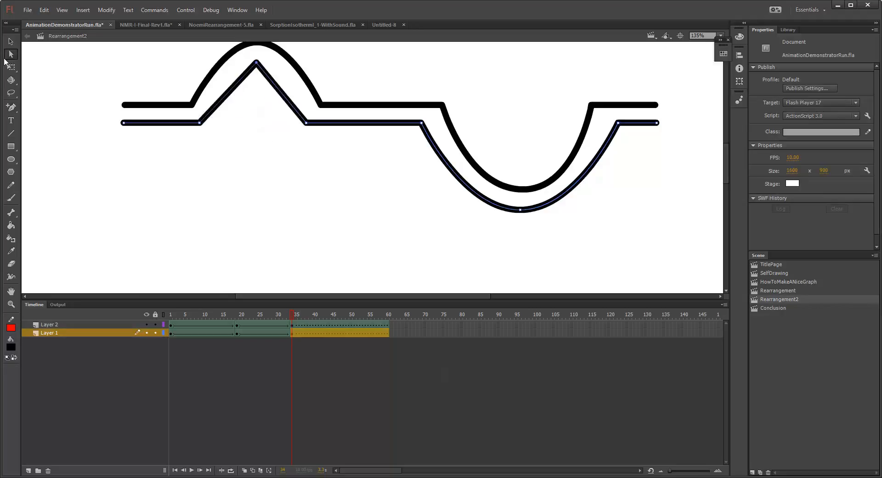
left_click(12, 107)
left_click(69, 137)
left_click_drag(257, 63, 210, 63)
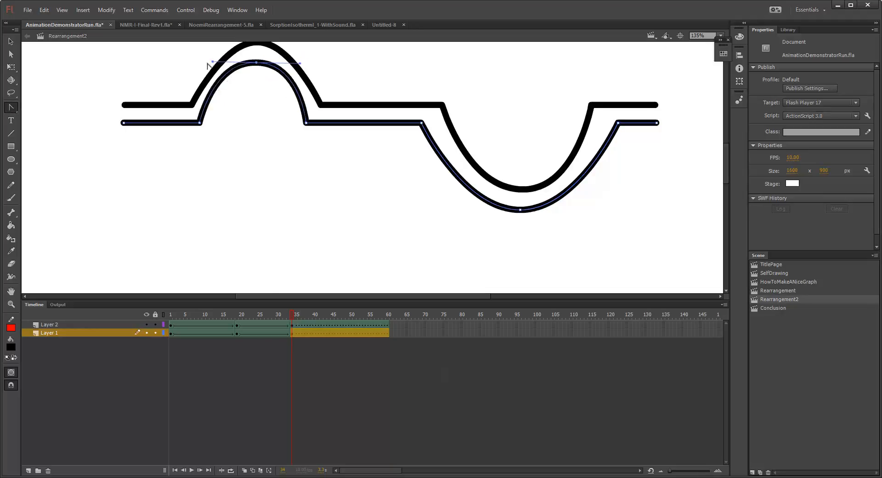
Step: Play the animation from frame 1 to check the line shapes morphing between the three keyframes
left_click(170, 314)
key("Return")
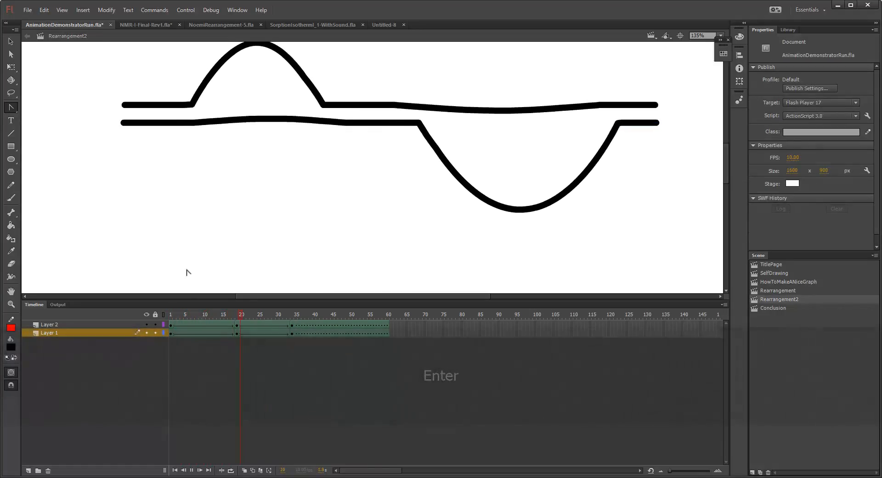
Step: Stop the playback just past the third keyframe and insert a new keyframe on Layer 2 at frame 47
key("Return")
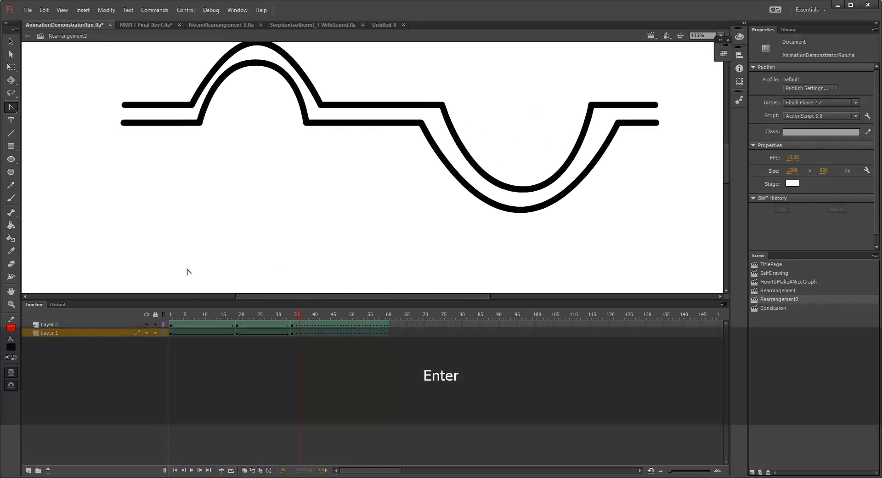
scroll(225, 228, "down", 2)
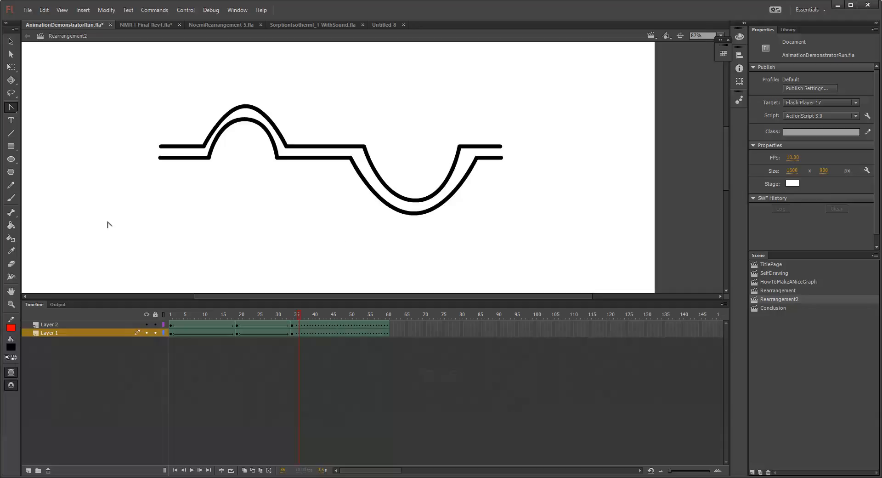
key("r")
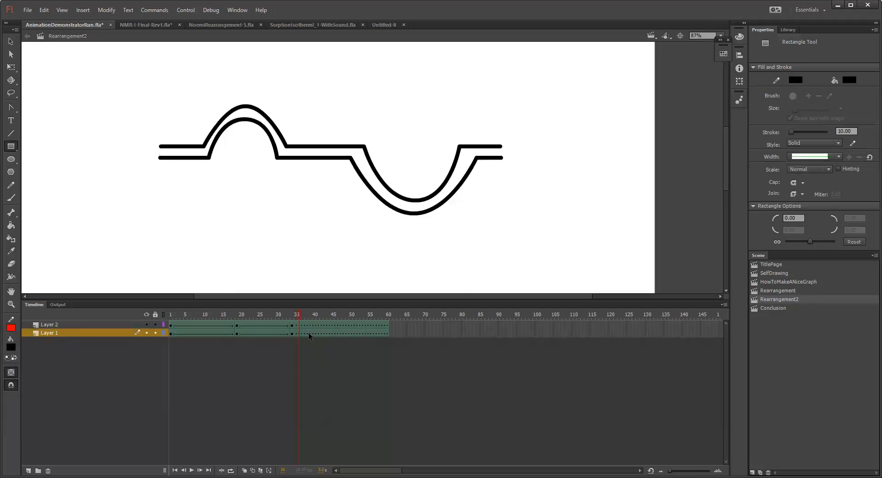
left_click(340, 324)
key("F6")
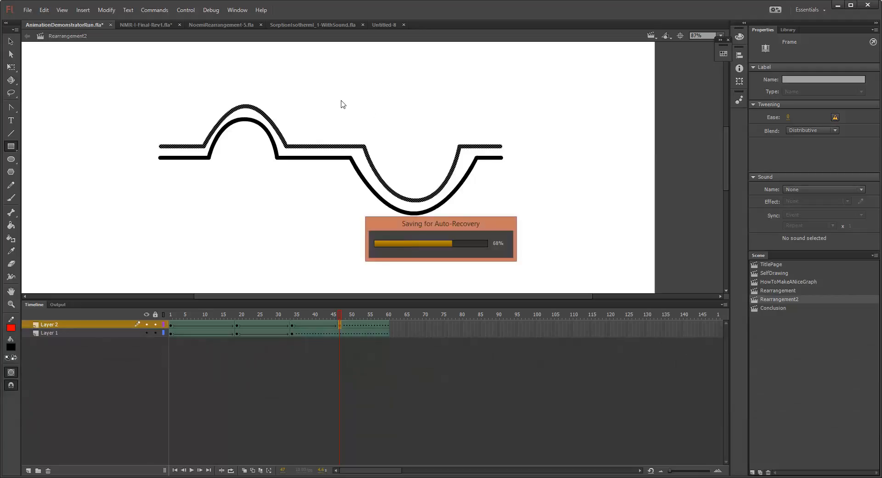
Step: Draw a black filled rectangle about 114 by 92 px on Layer 2 and move it into the upper line's valley
mouse_move(334, 93)
left_mouse_down()
mouse_move(386, 122)
mouse_move(382, 134)
left_mouse_up()
key("v")
left_click(375, 124)
left_click_drag(357, 112, 411, 157)
Step: Break the rectangle apart and delete its black fill, leaving only the outline
key("ctrl+b")
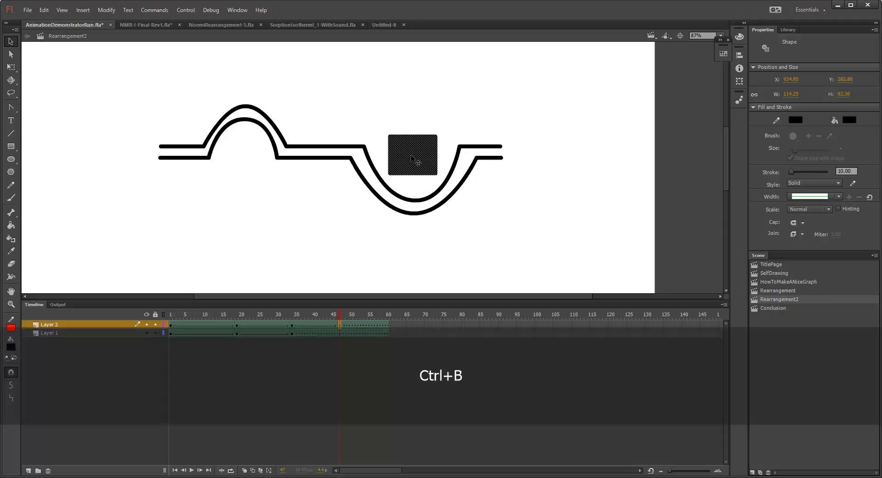
left_click(398, 113)
left_click(411, 163)
key("Delete")
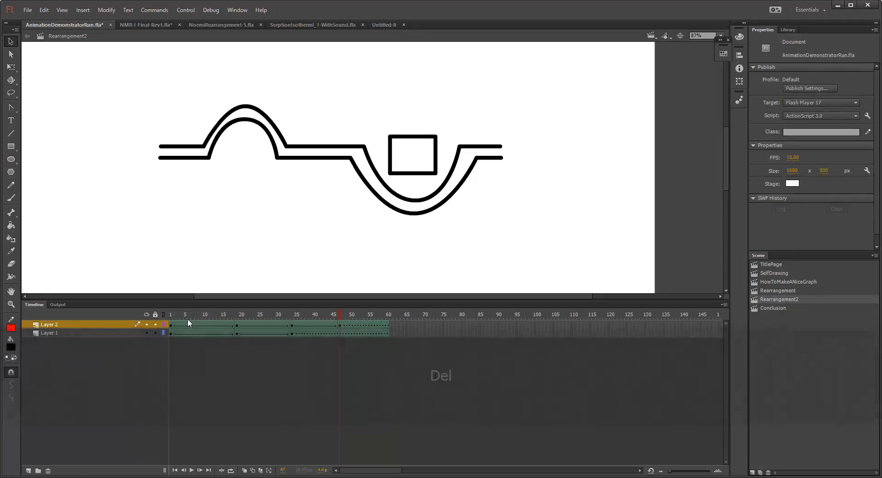
Step: Play Rearrangement2 from frame 1 to check the tween into the added rectangle, and open the Conclusion scene
left_click(172, 314)
key("Return")
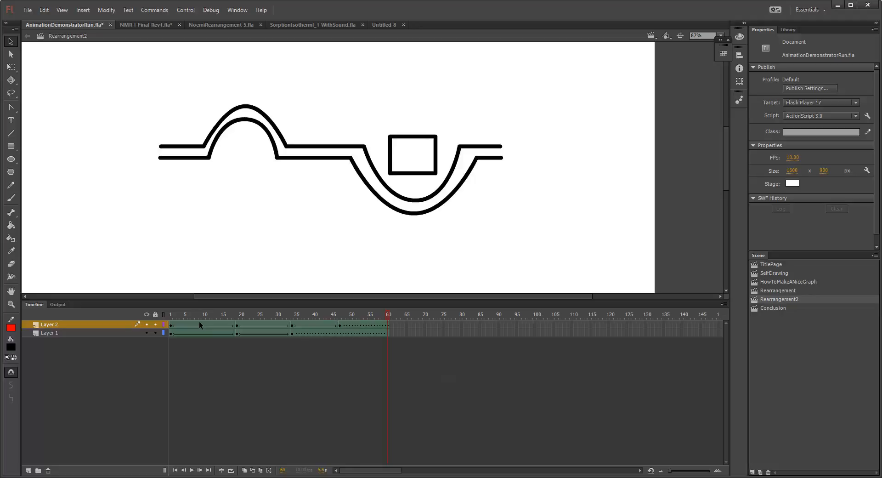
left_click(778, 308)
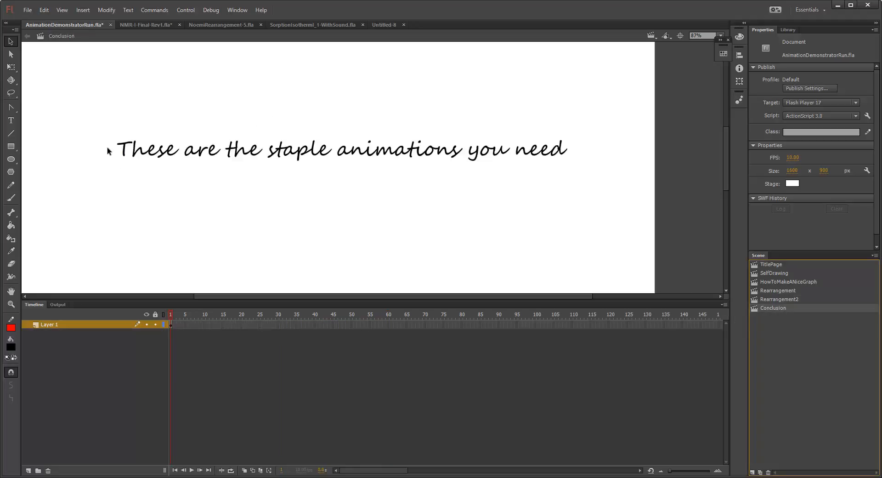